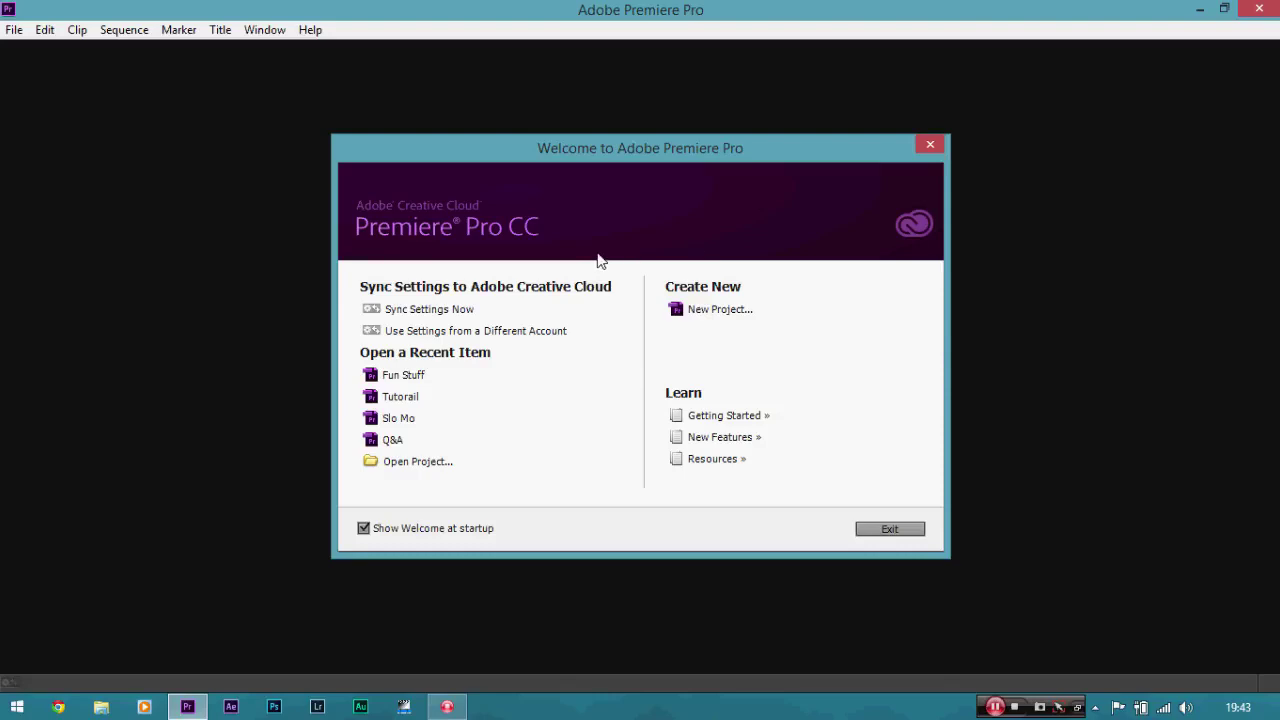
- Create a new project named "Fuun Stuff" with the default rendering, display and capture settings
{"action": "left_click", "coordinate": [683, 312]}
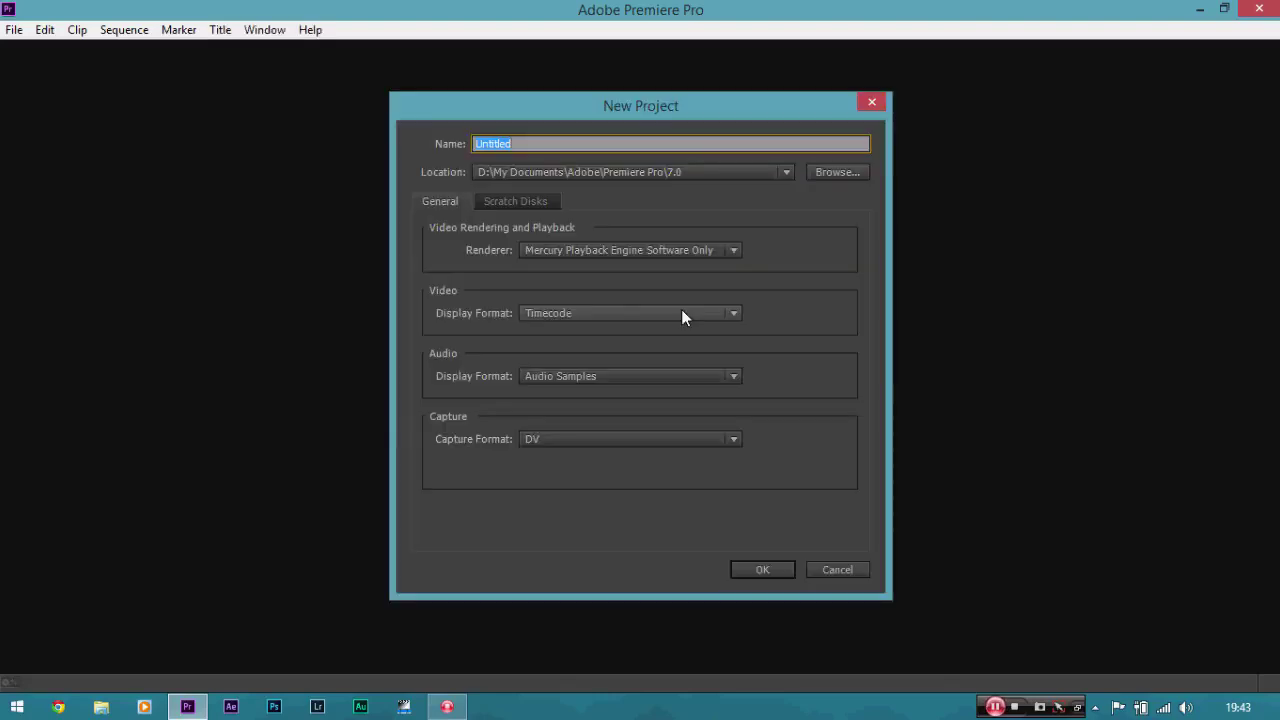
{"action": "key", "text": "BackSpace"}
{"action": "type", "text": "Fuun Stuff"}
{"action": "left_click", "coordinate": [761, 572]}
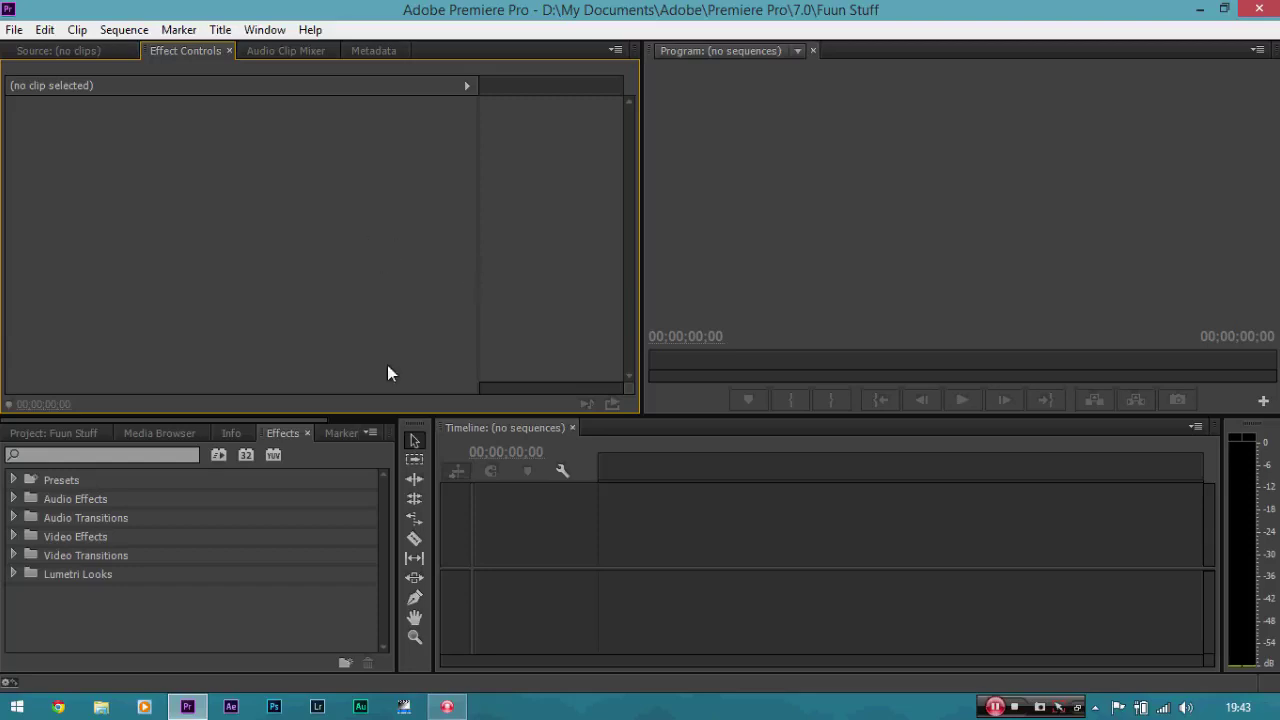
- Start a new sequence and choose the DSLR 1080p24 preset from the Digital SLR 1080p group
{"action": "left_click", "coordinate": [14, 29]}
{"action": "mouse_move", "coordinate": [44, 52]}
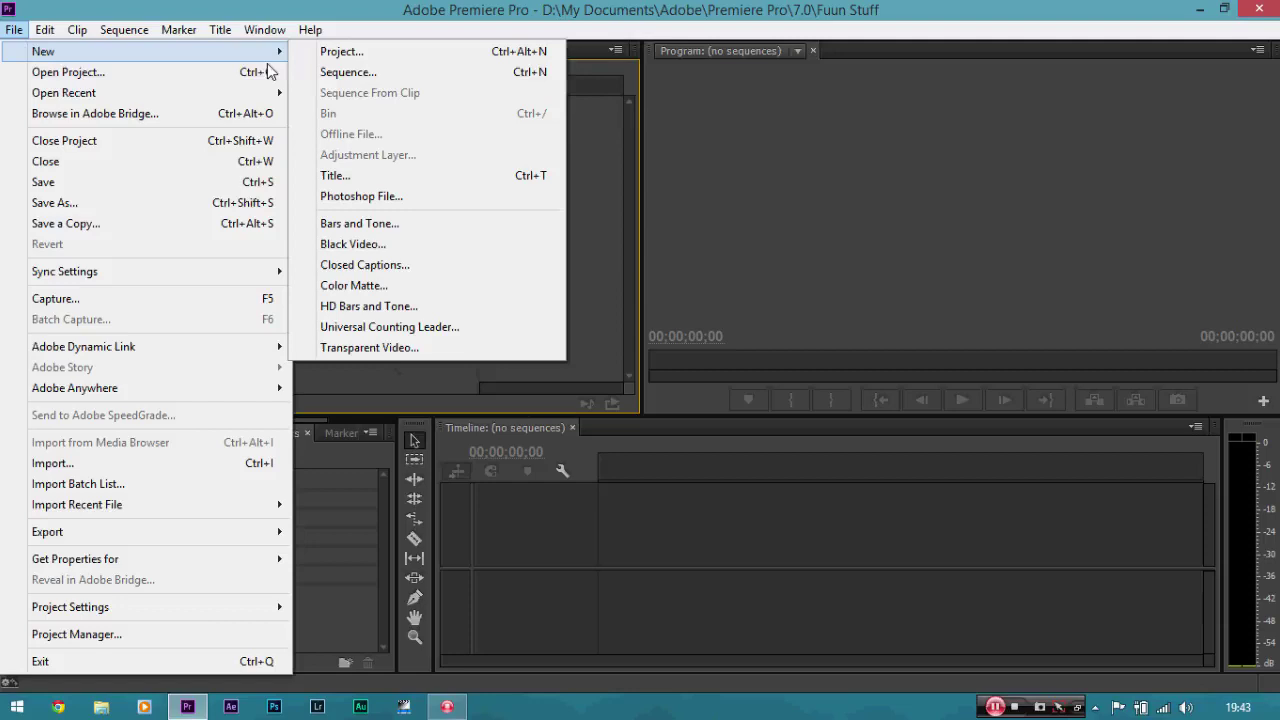
{"action": "left_click", "coordinate": [348, 72]}
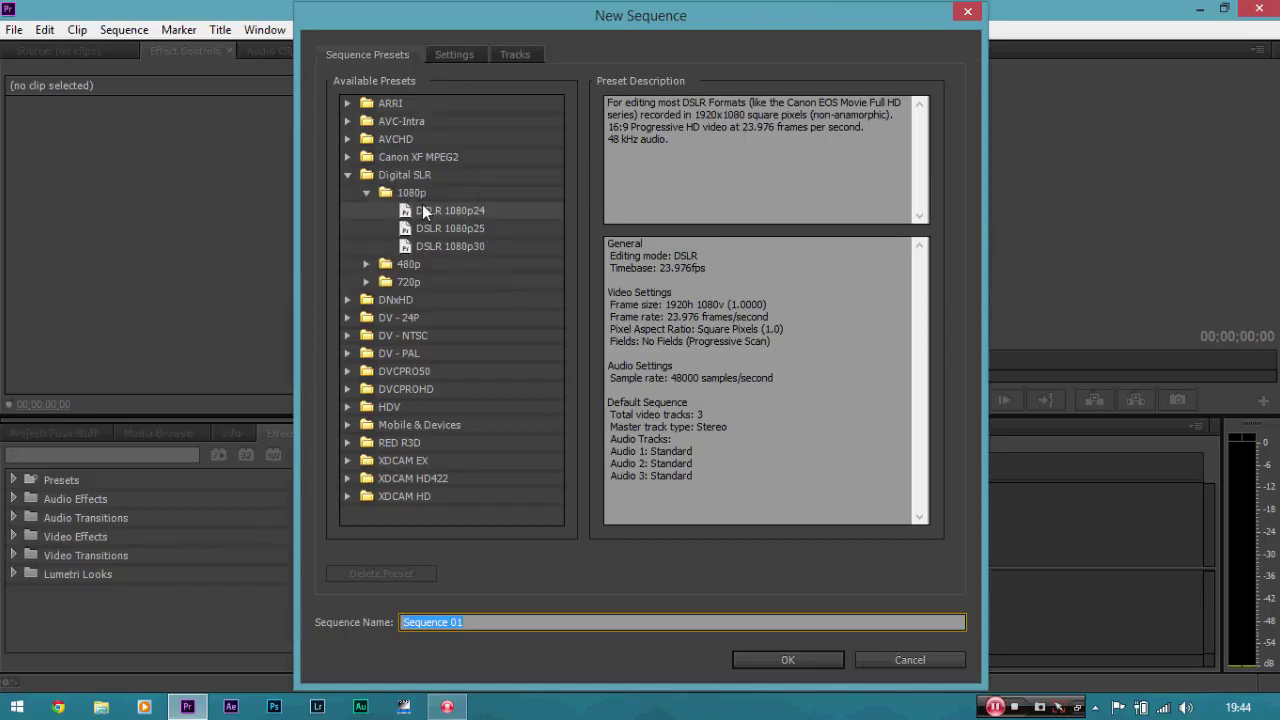
{"action": "left_click", "coordinate": [478, 210]}
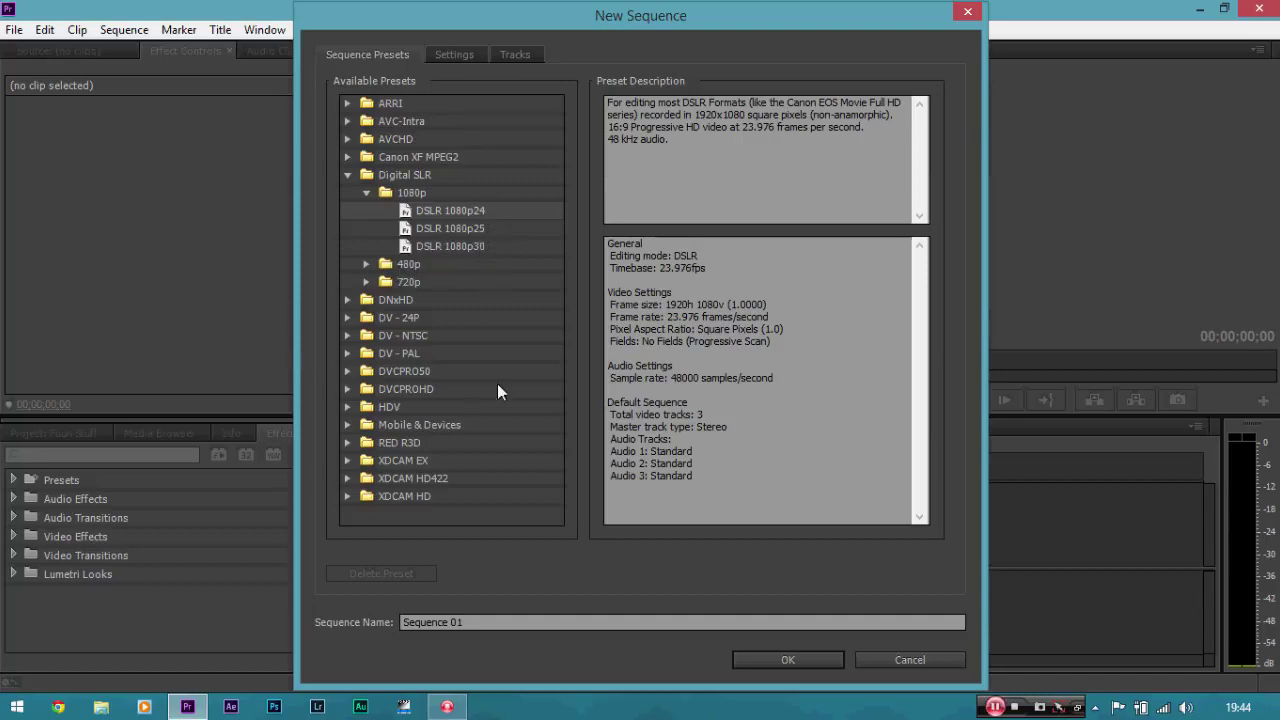
- Look through the RED R3D presets, including the 5K group, and the DV - NTSC presets
{"action": "left_click", "coordinate": [348, 443]}
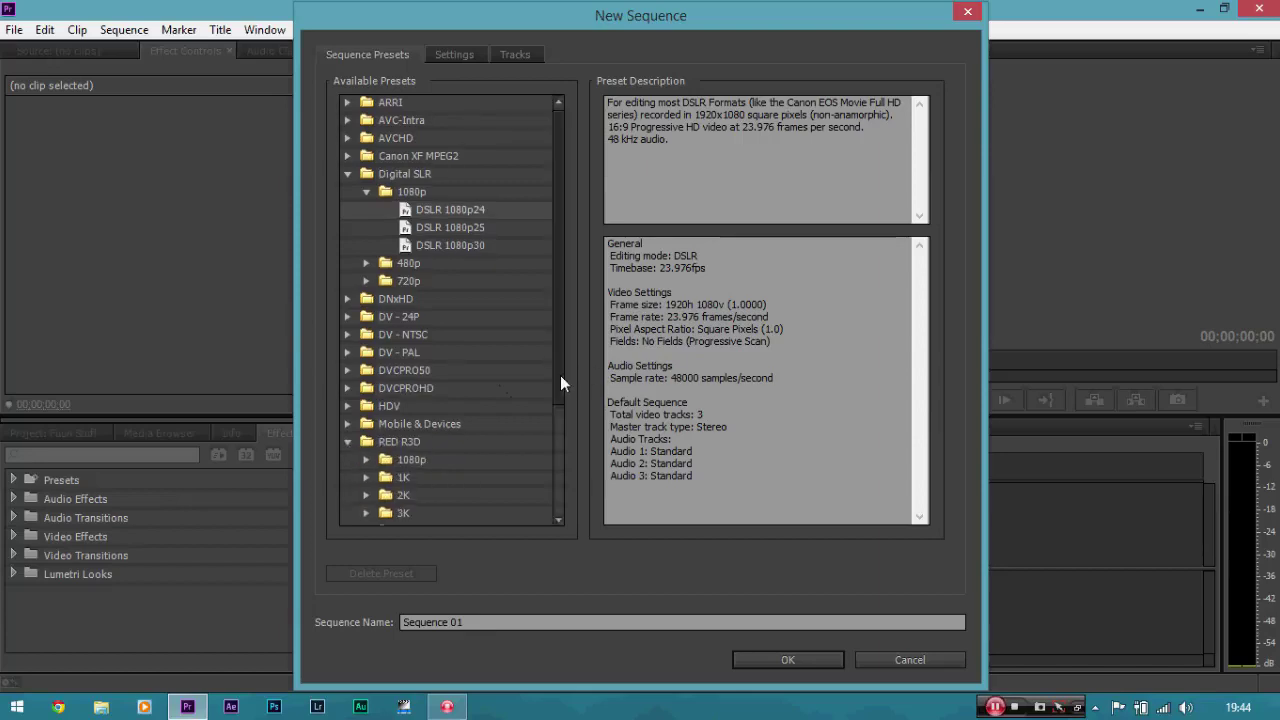
{"action": "left_click_drag", "start_coordinate": [560, 383], "coordinate": [541, 463]}
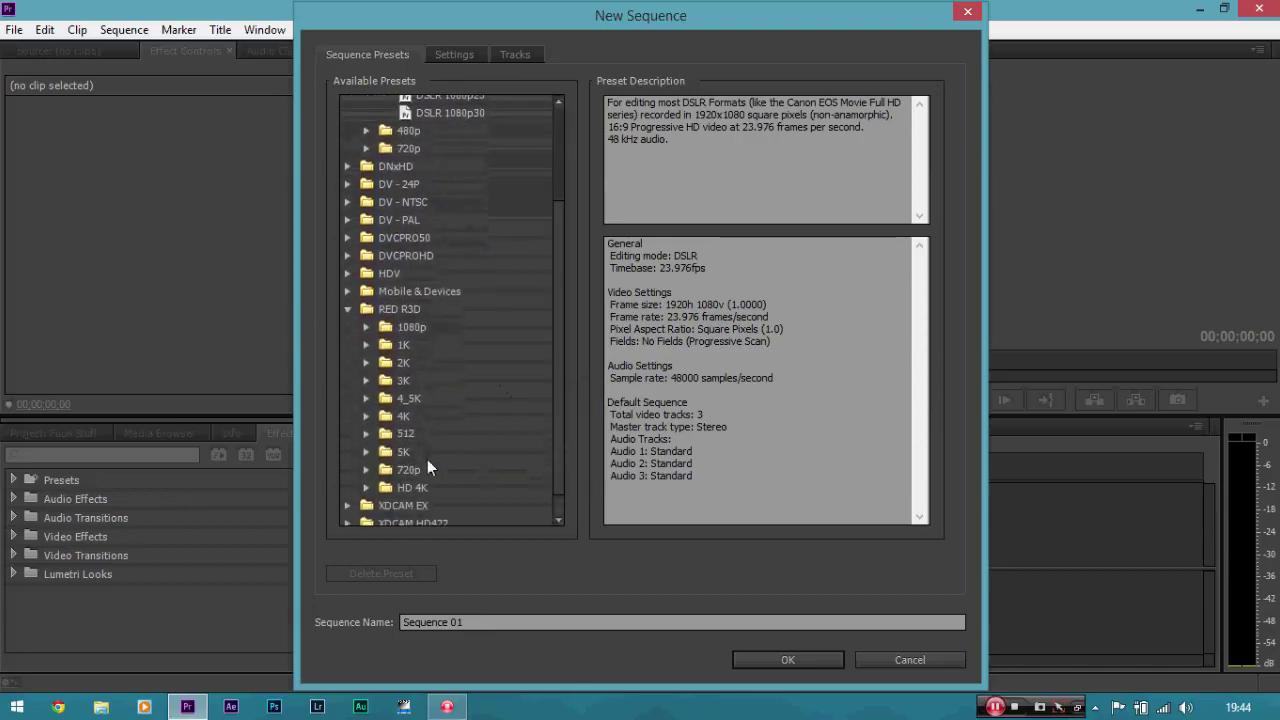
{"action": "left_click", "coordinate": [366, 452]}
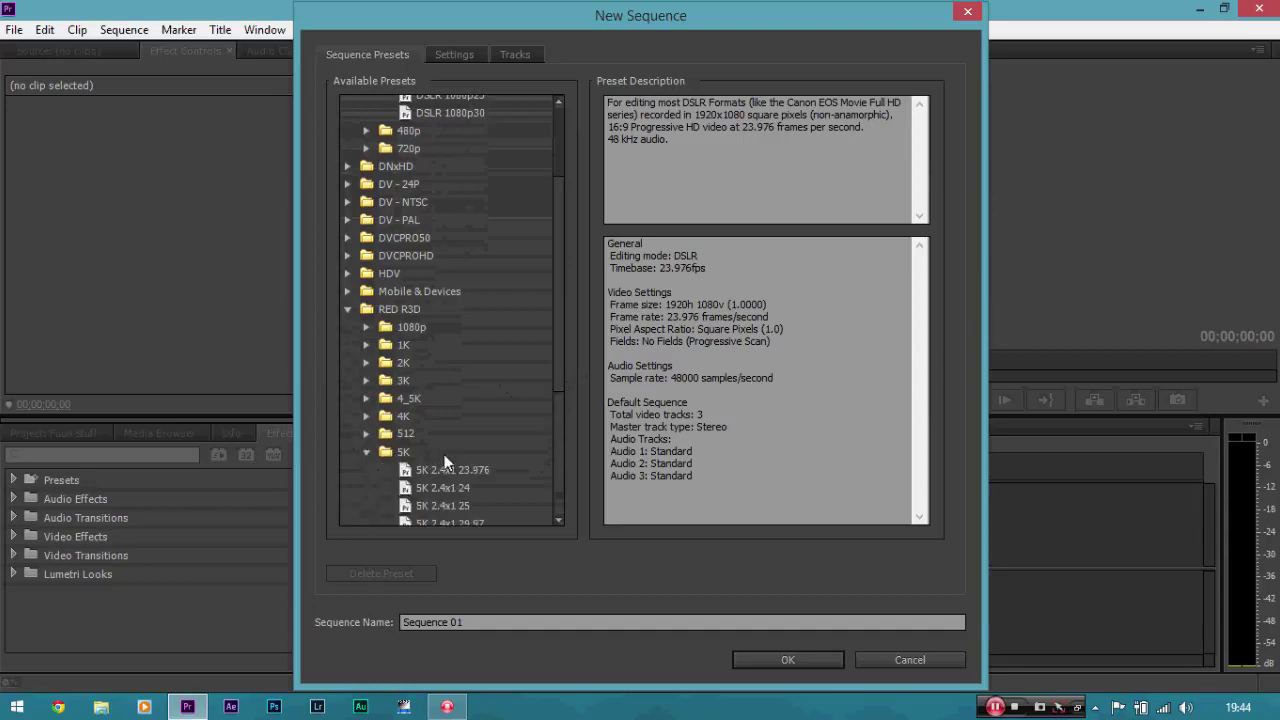
{"action": "left_click", "coordinate": [367, 453]}
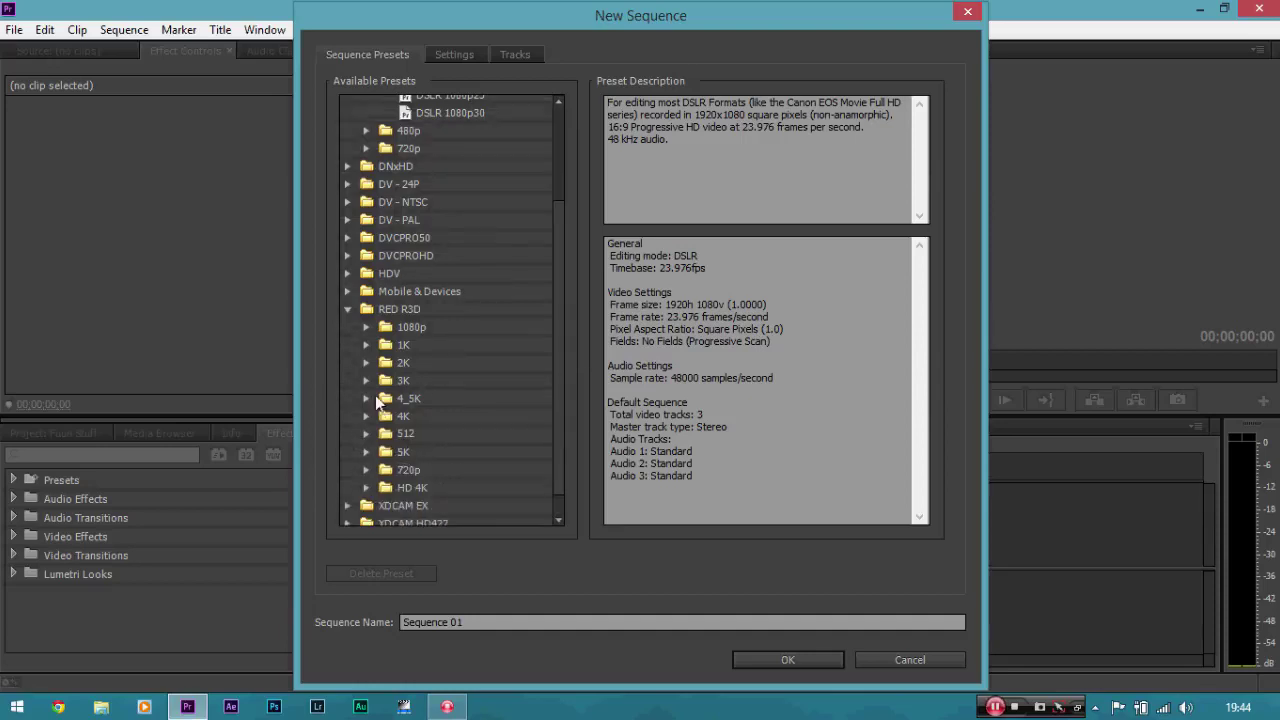
{"action": "left_click", "coordinate": [350, 311]}
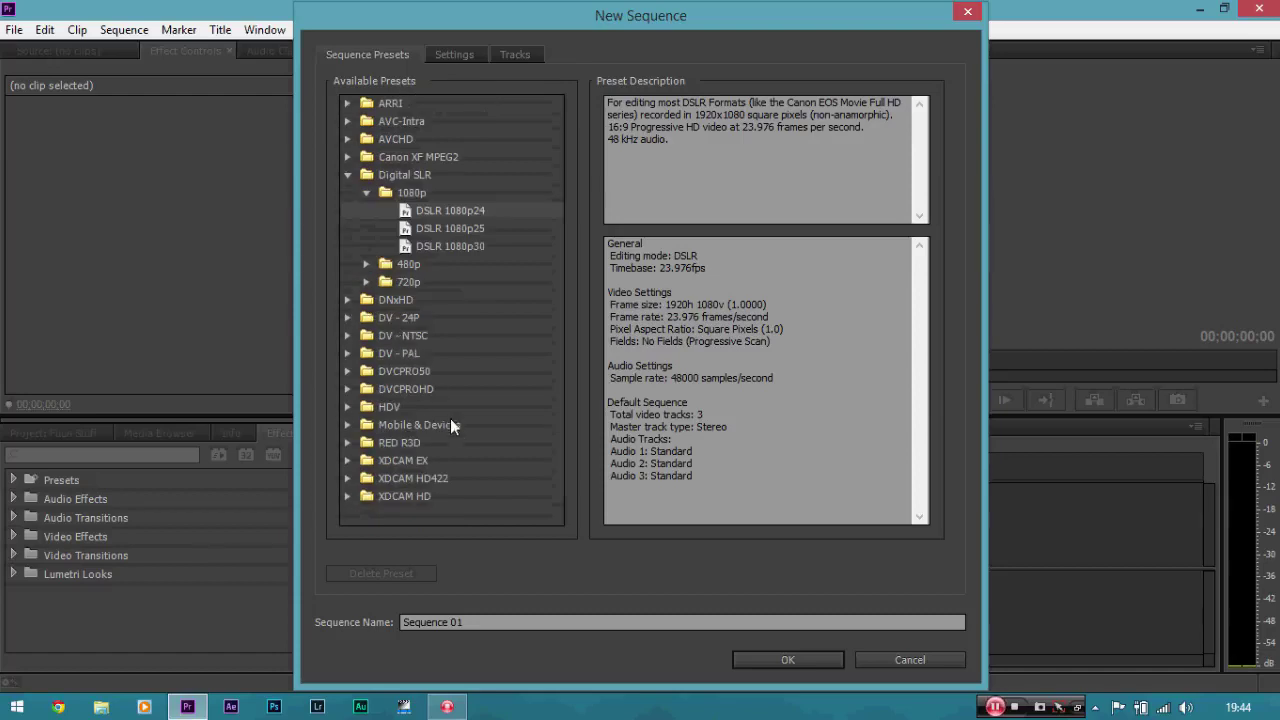
{"action": "left_click", "coordinate": [348, 336]}
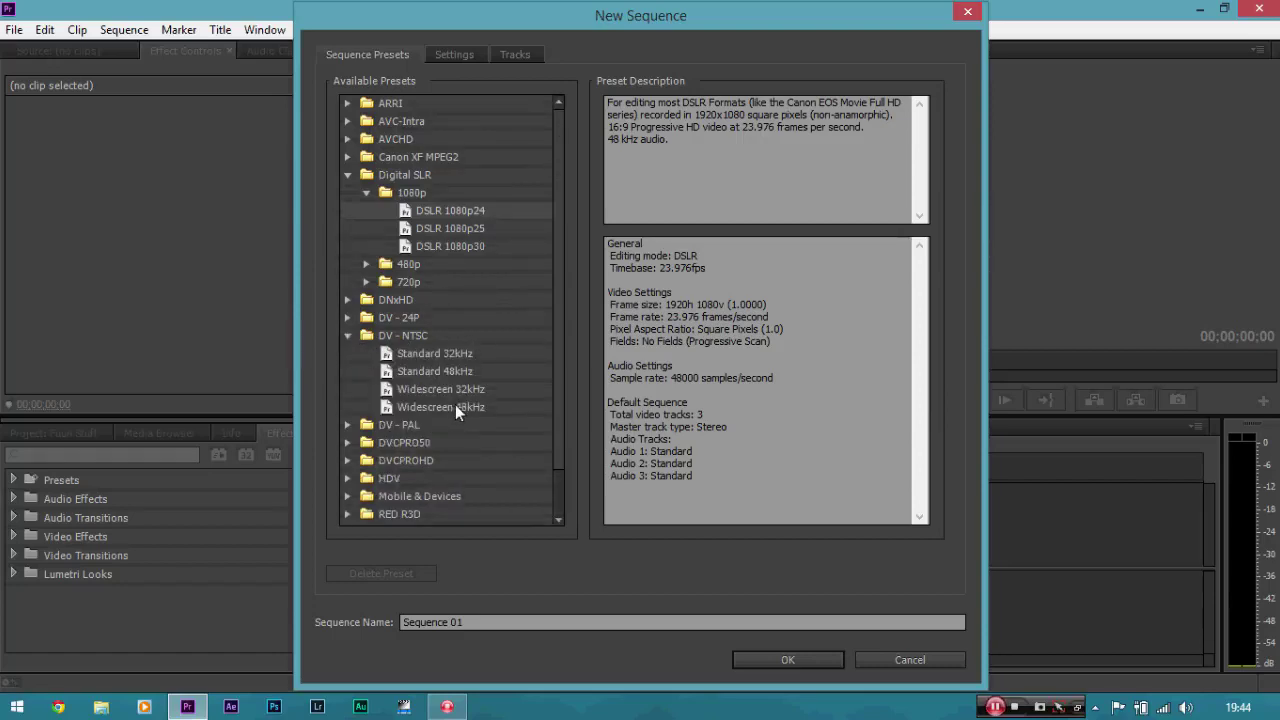
{"action": "left_click", "coordinate": [348, 336]}
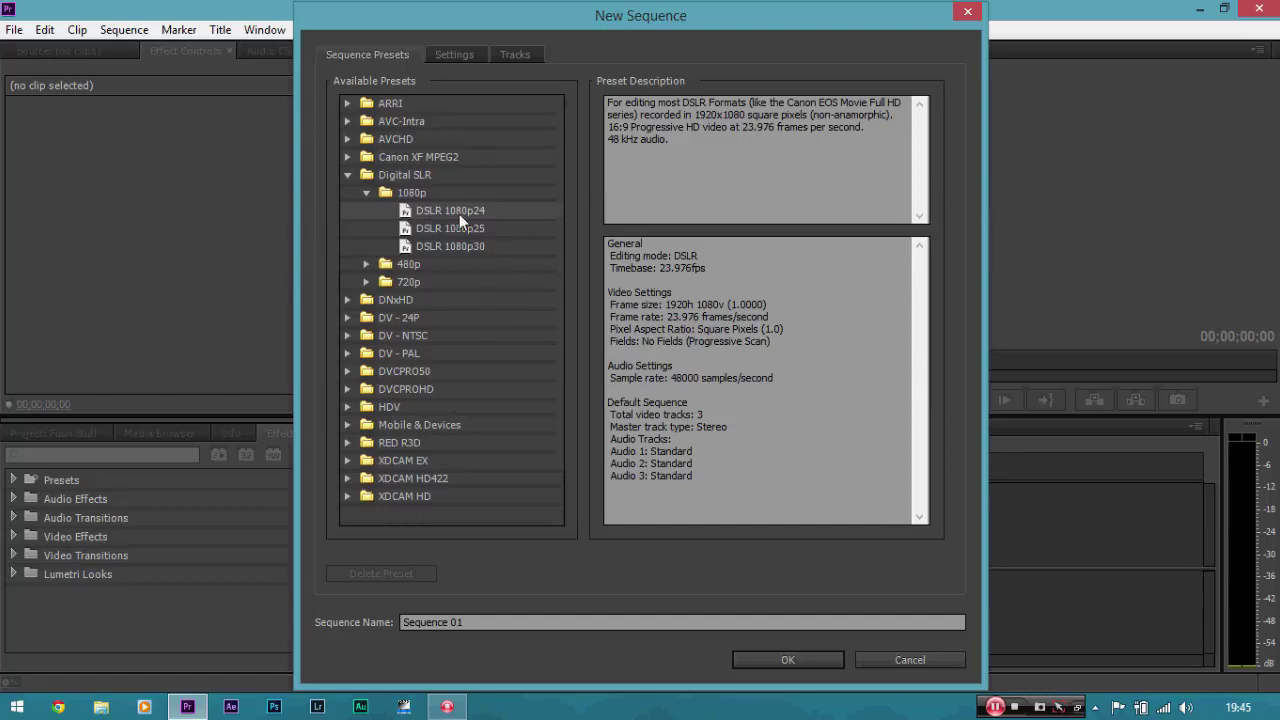
- Review the sequence settings and create Sequence 01 with the DSLR 1080p24 preset
{"action": "left_click", "coordinate": [455, 57]}
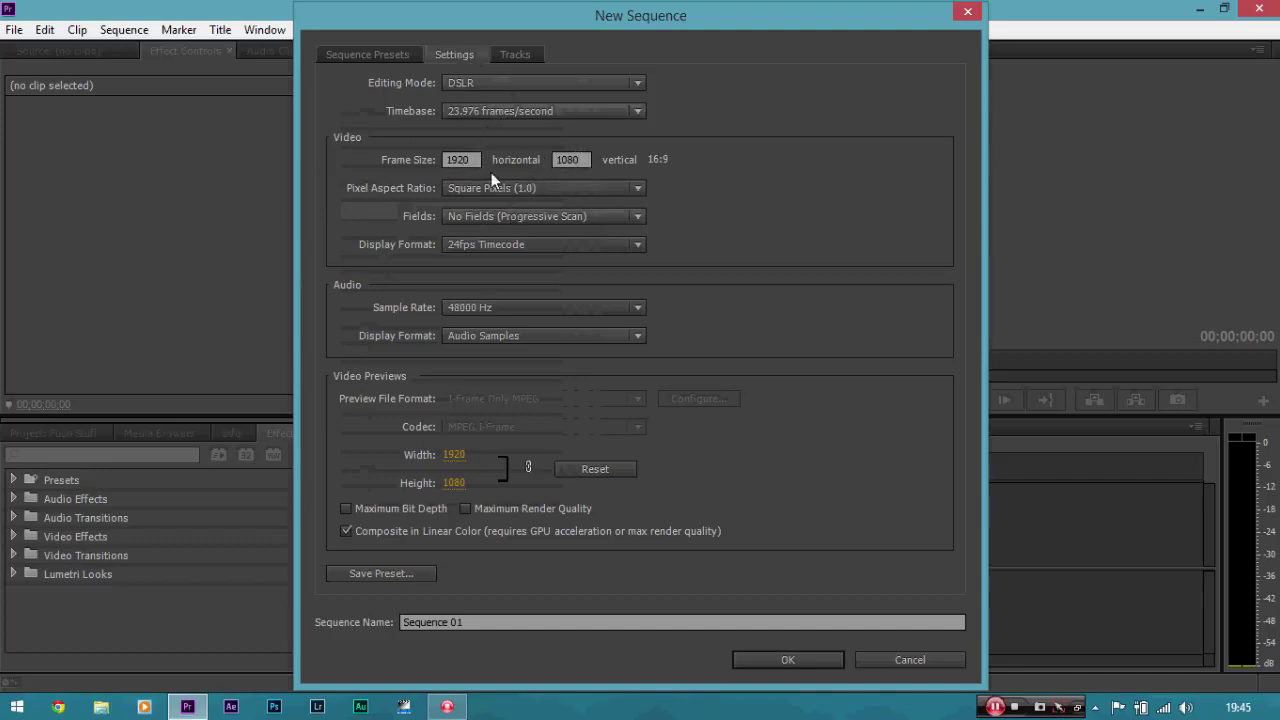
{"action": "left_click", "coordinate": [373, 57]}
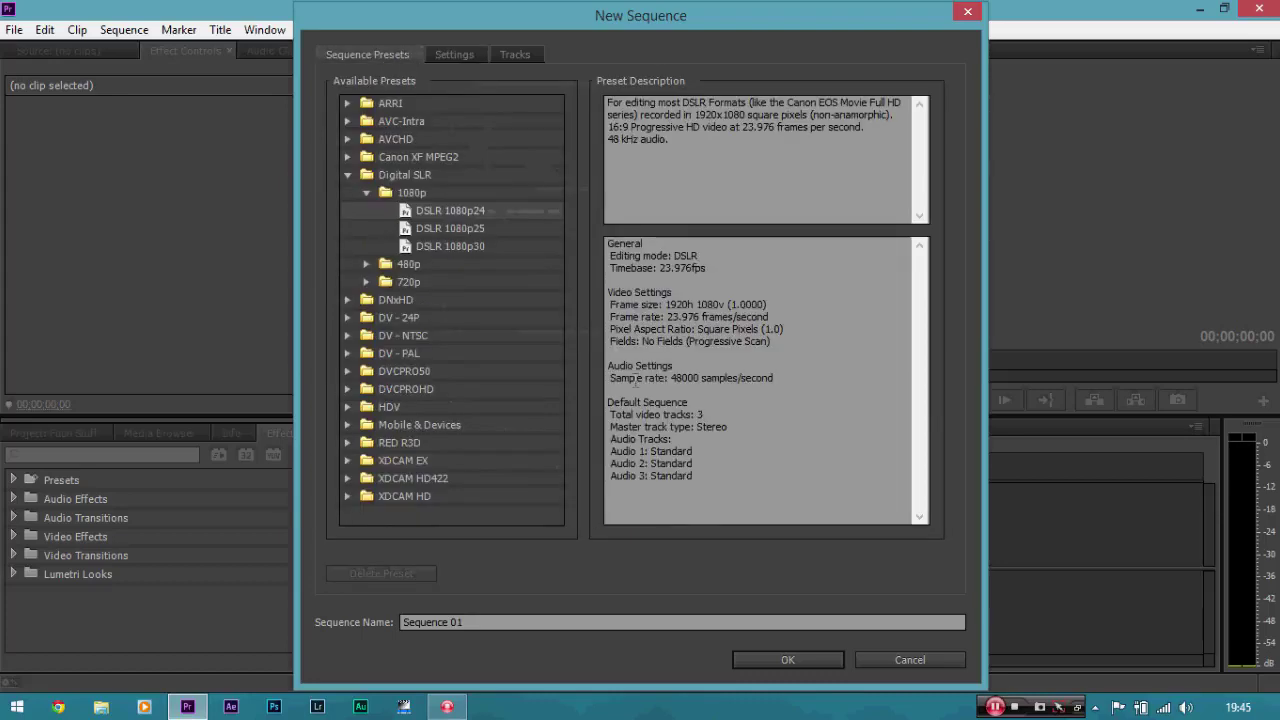
{"action": "left_click", "coordinate": [766, 662]}
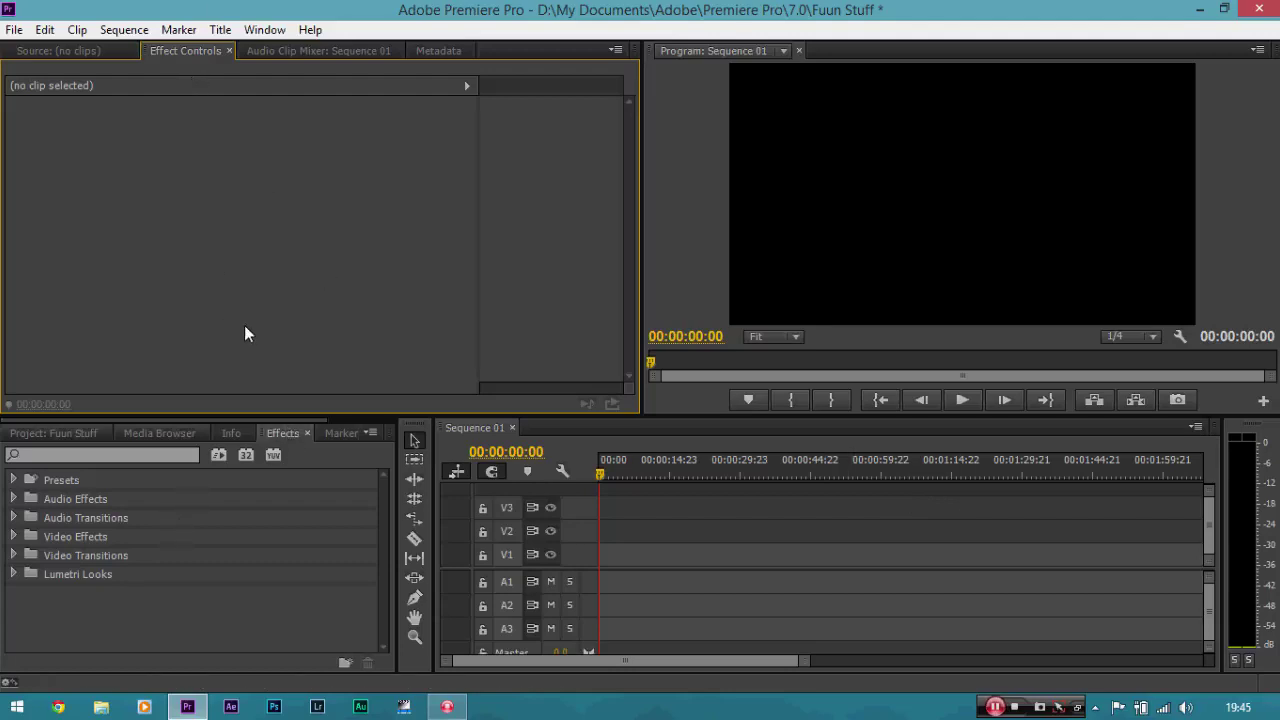
- Import the _DSC5689 video from the Desktop into the project
{"action": "left_click", "coordinate": [70, 432]}
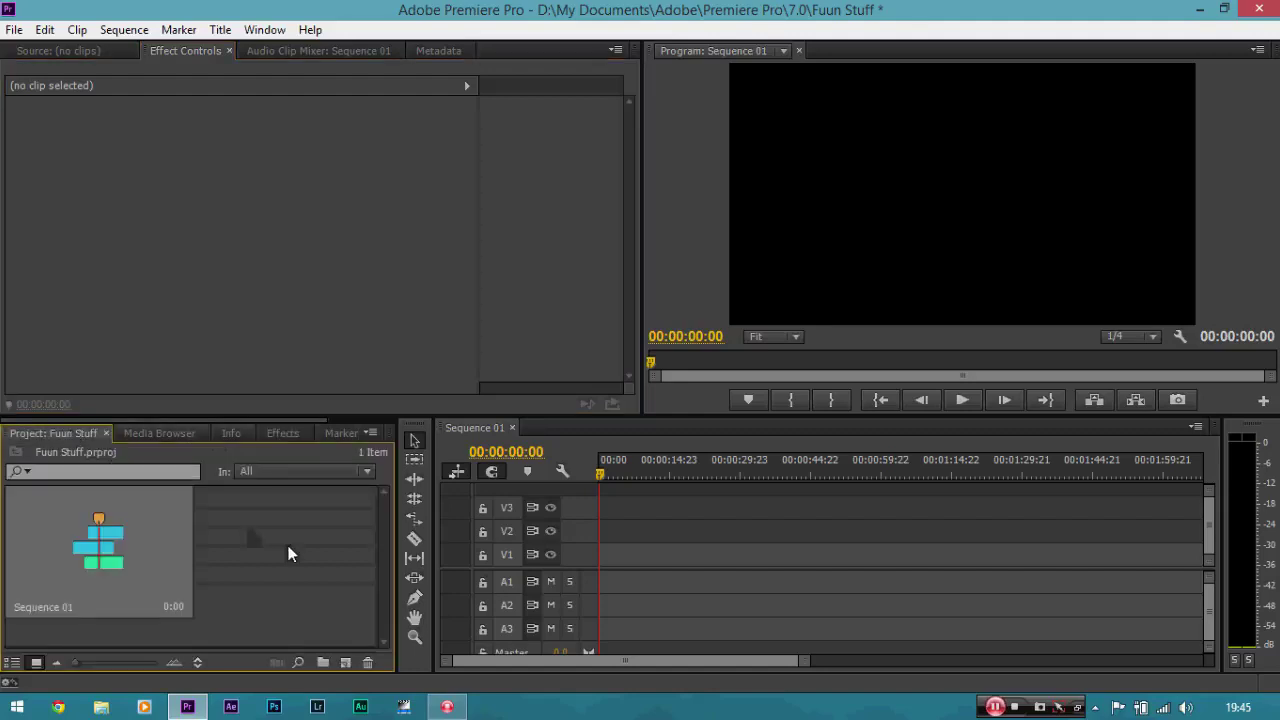
{"action": "right_click", "coordinate": [259, 528]}
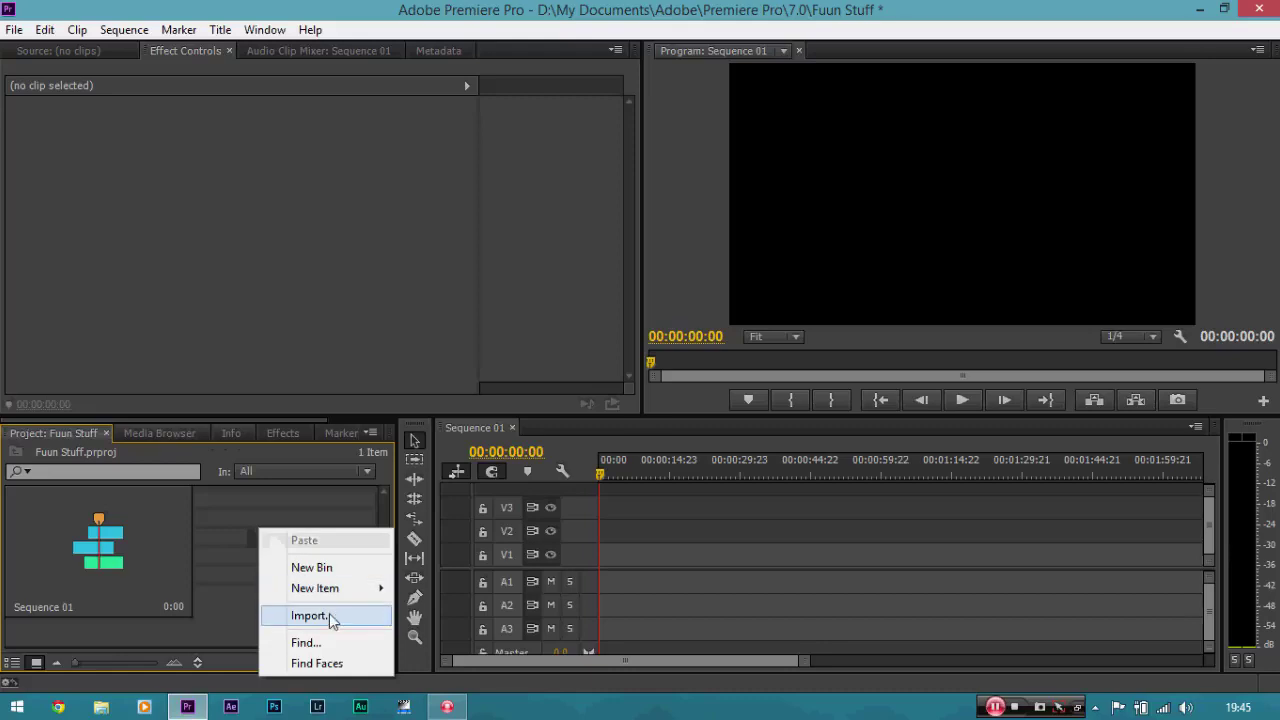
{"action": "left_click", "coordinate": [330, 616]}
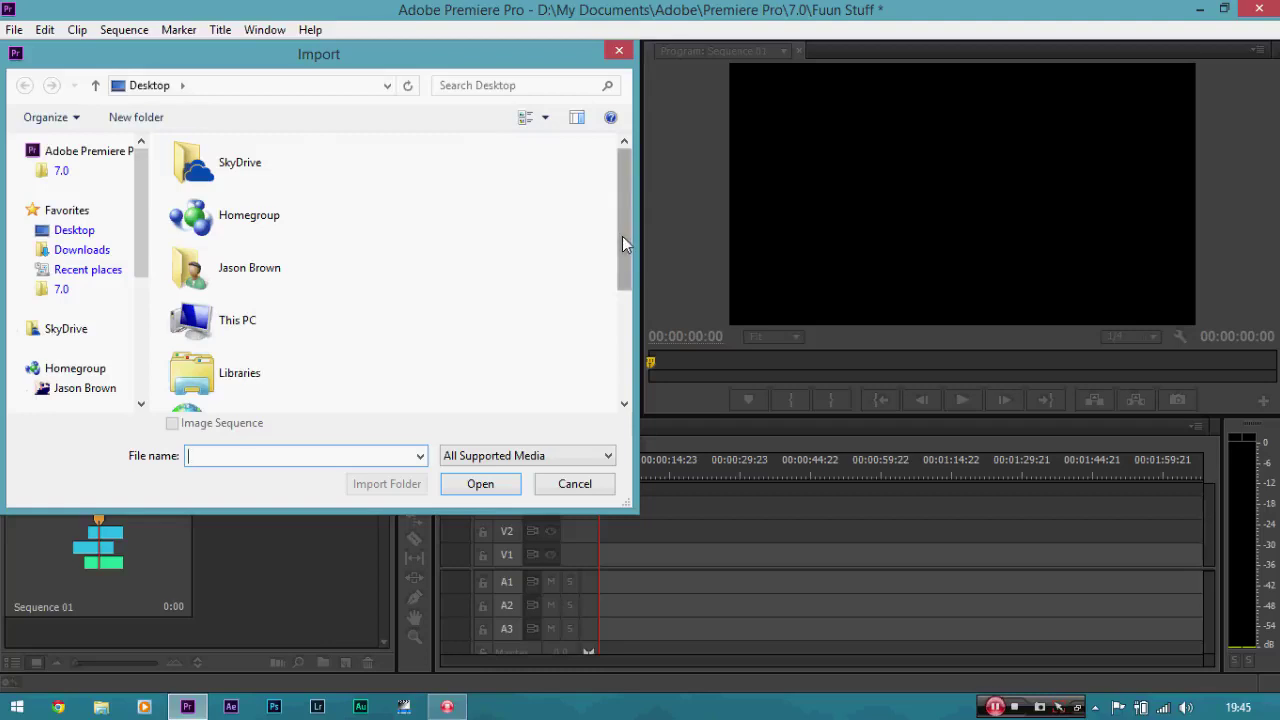
{"action": "left_click_drag", "start_coordinate": [622, 238], "coordinate": [617, 345]}
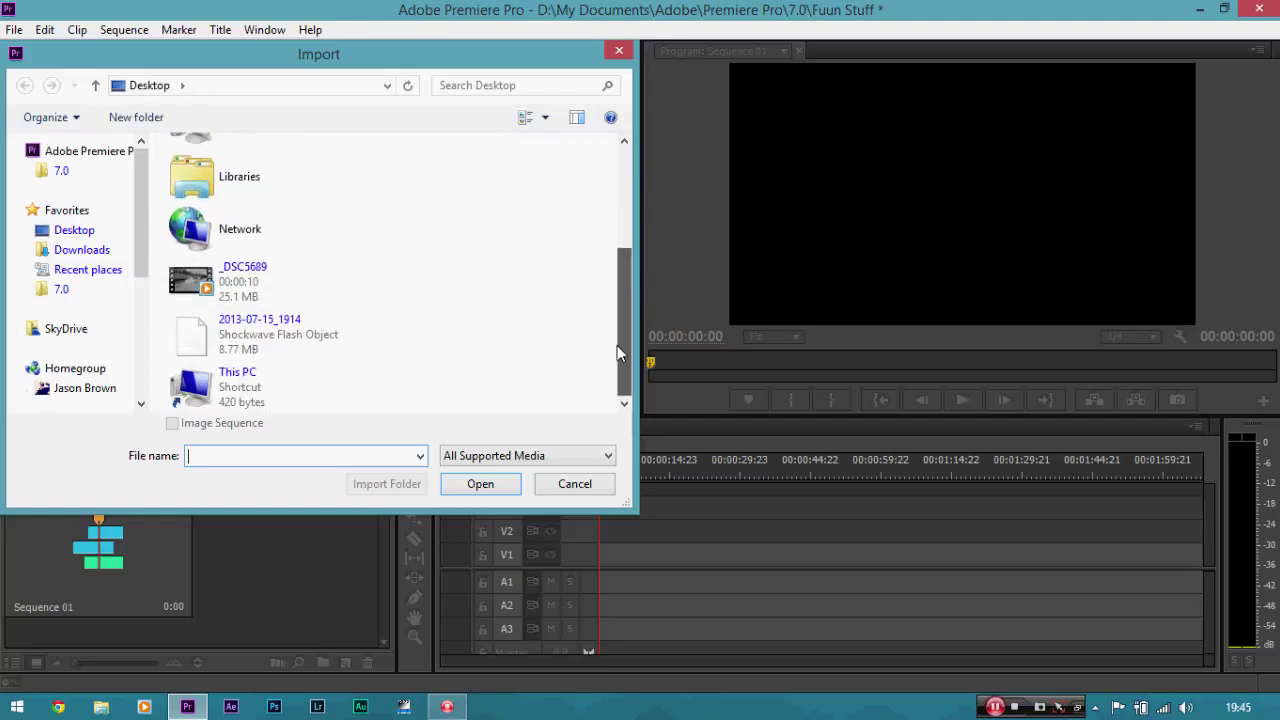
{"action": "double_click", "coordinate": [267, 286]}
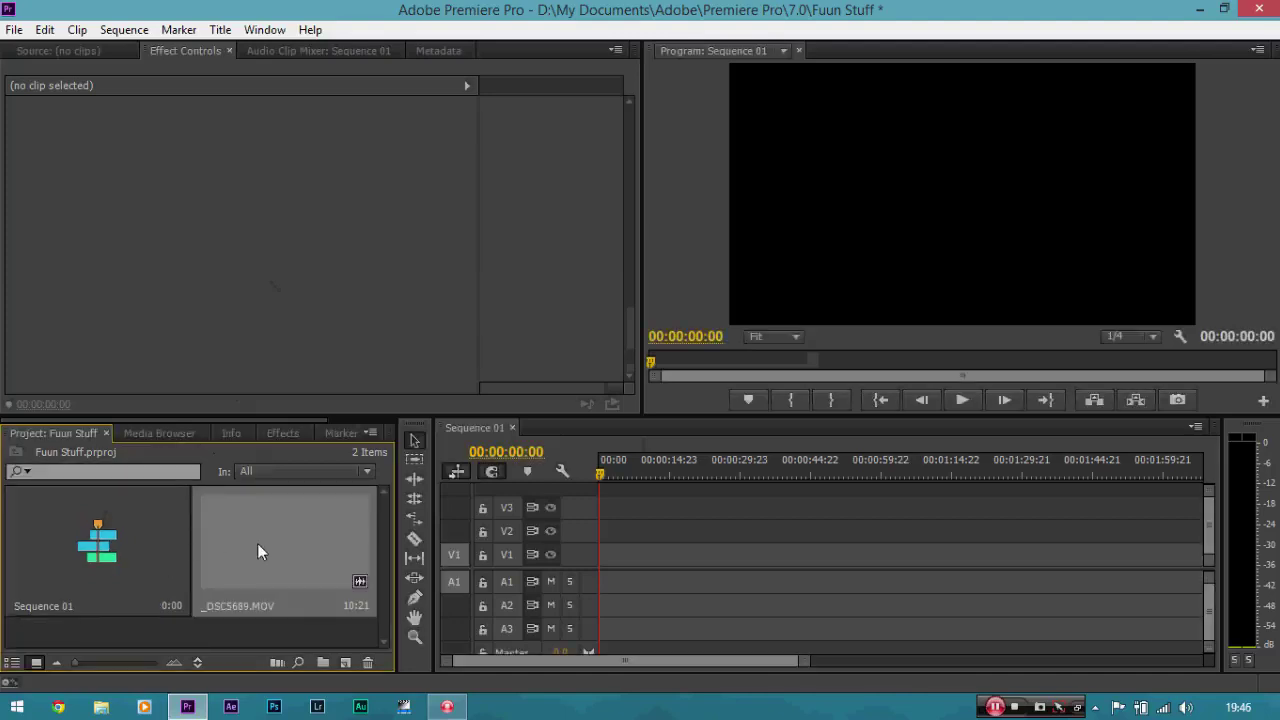
- Place the _DSC5689.MOV clip at the start of the sequence on video track V1 and audio track A1
{"action": "left_click_drag", "start_coordinate": [257, 543], "coordinate": [629, 560]}
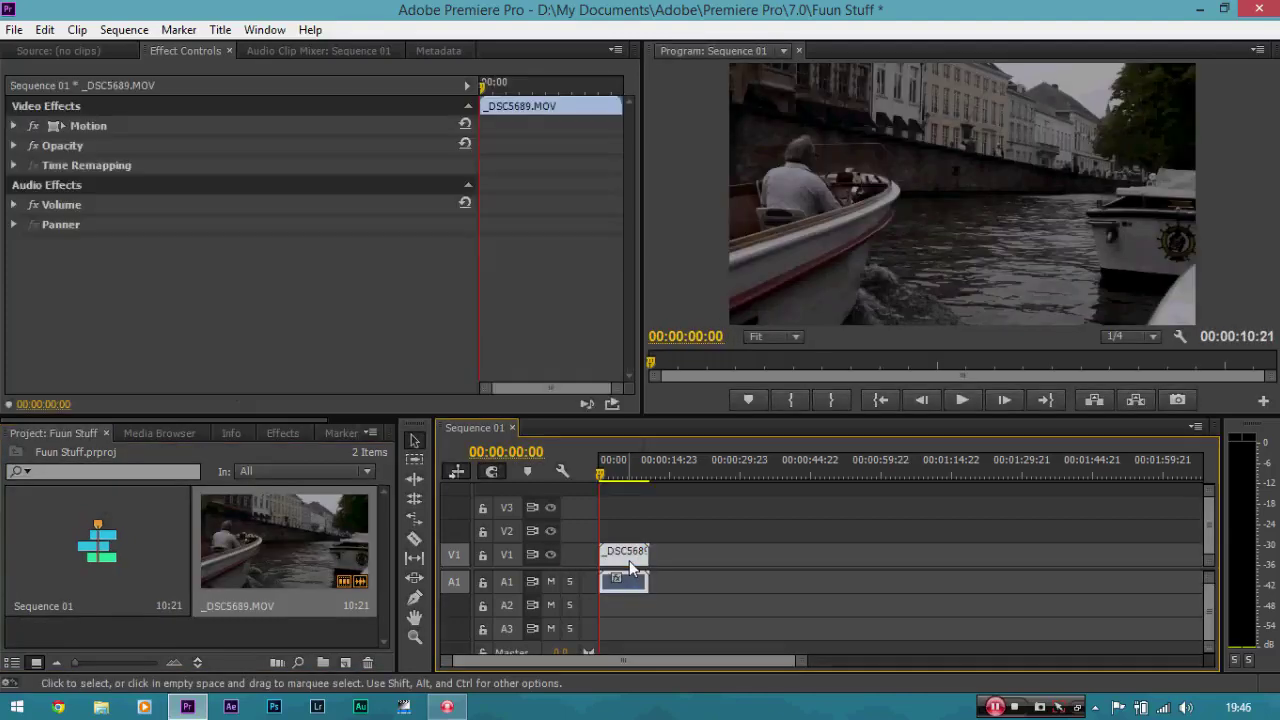
{"action": "key", "text": "equal"}
{"action": "key", "text": "equal"}
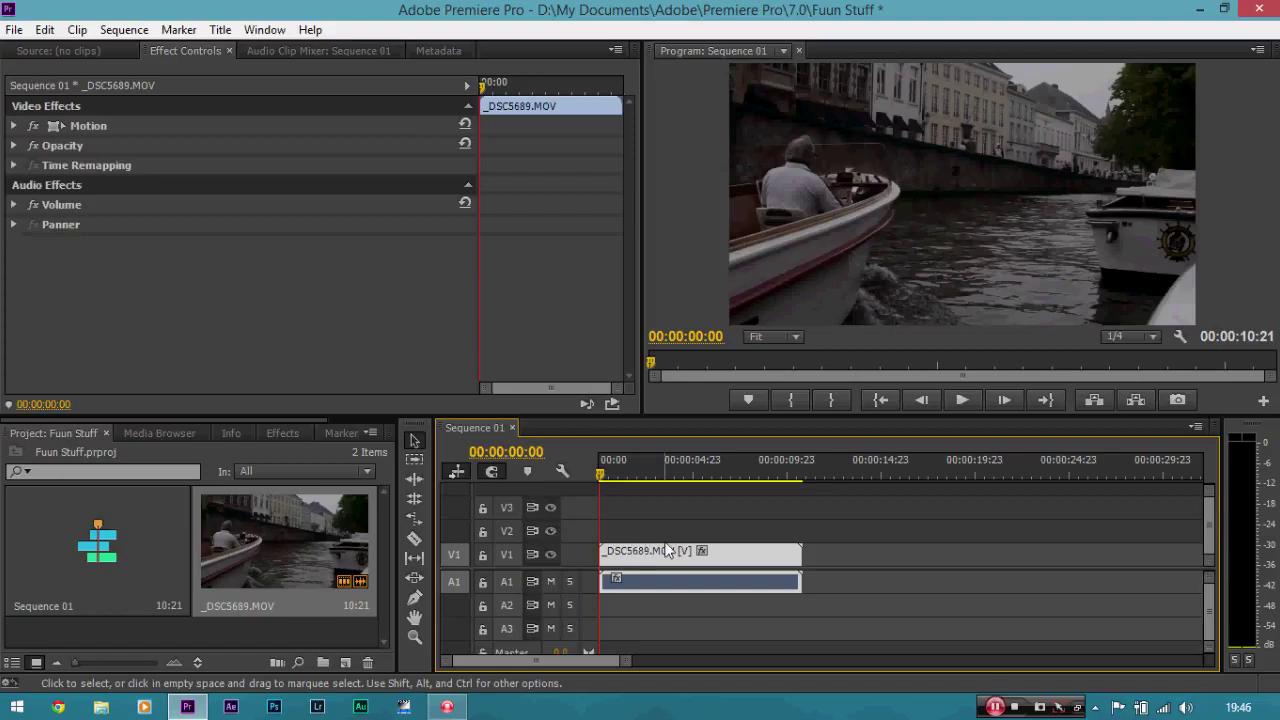
- Examine the _DSC5689.MOV clip in the timeline at several zoom levels, with the playhead at the start of the sequence
{"action": "key", "text": "minus"}
{"action": "key", "text": "minus"}
{"action": "key", "text": "minus"}
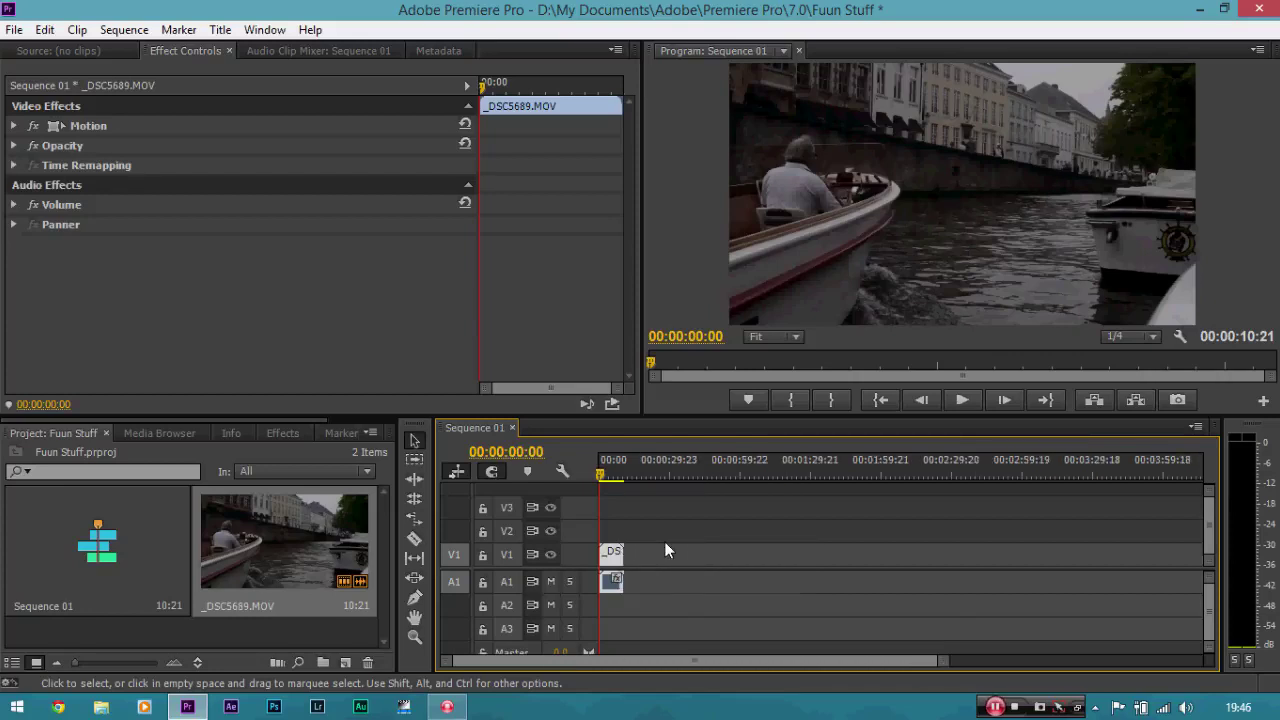
{"action": "key", "text": "equal"}
{"action": "key", "text": "minus"}
{"action": "key", "text": "equal"}
{"action": "key", "text": "equal"}
{"action": "key", "text": "equal"}
{"action": "key", "text": "equal"}
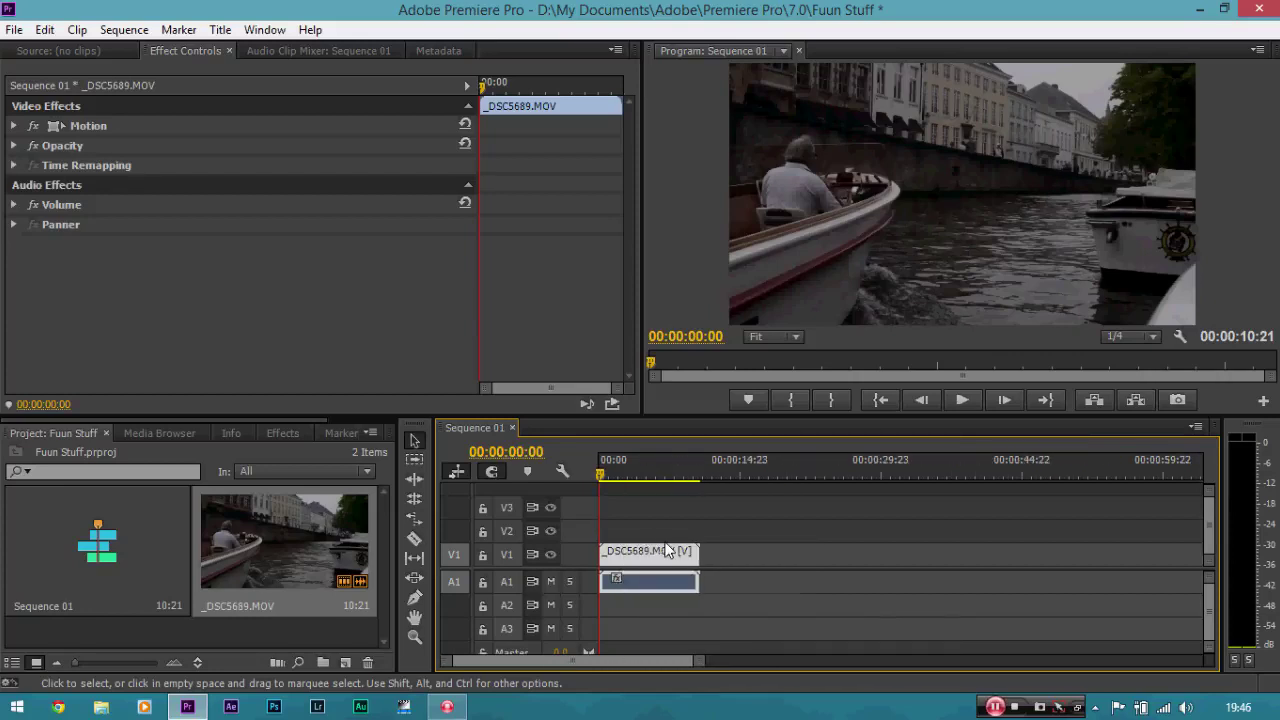
{"action": "key", "text": "minus"}
{"action": "key", "text": "minus"}
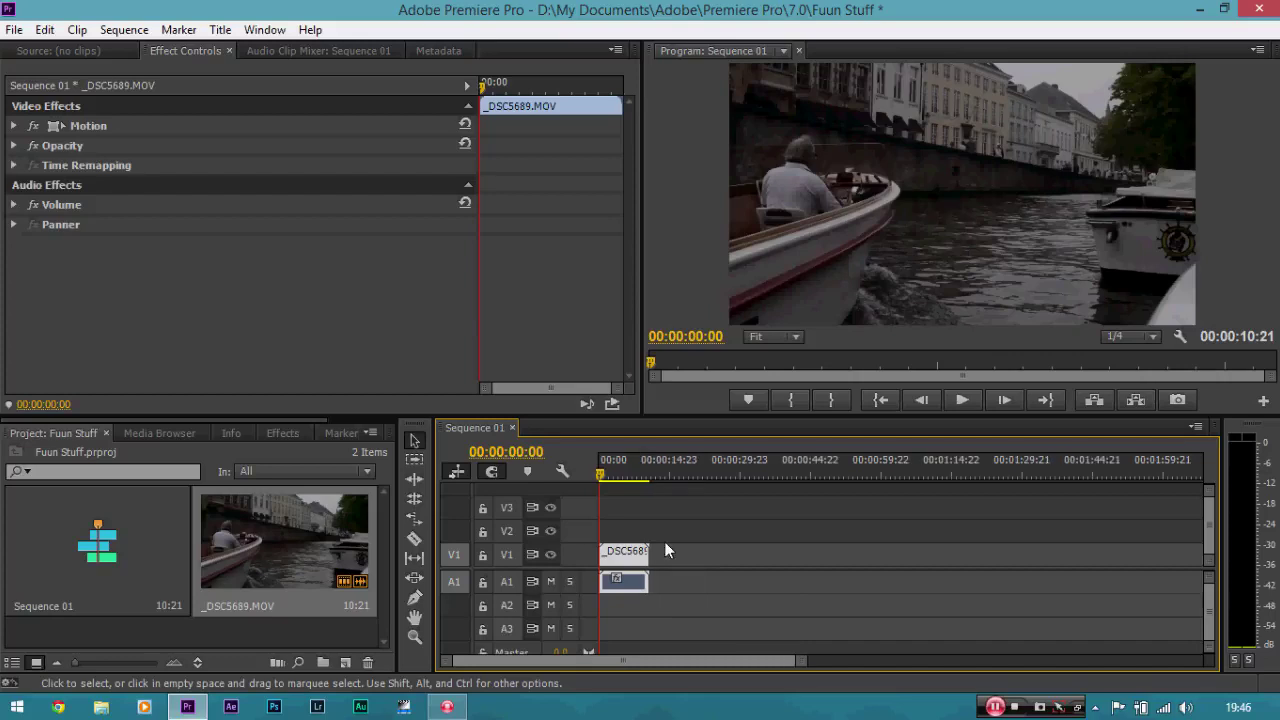
{"action": "key", "text": "equal"}
{"action": "key", "text": "equal"}
{"action": "key", "text": "minus"}
{"action": "key", "text": "equal"}
{"action": "key", "text": "minus"}
{"action": "key", "text": "minus"}
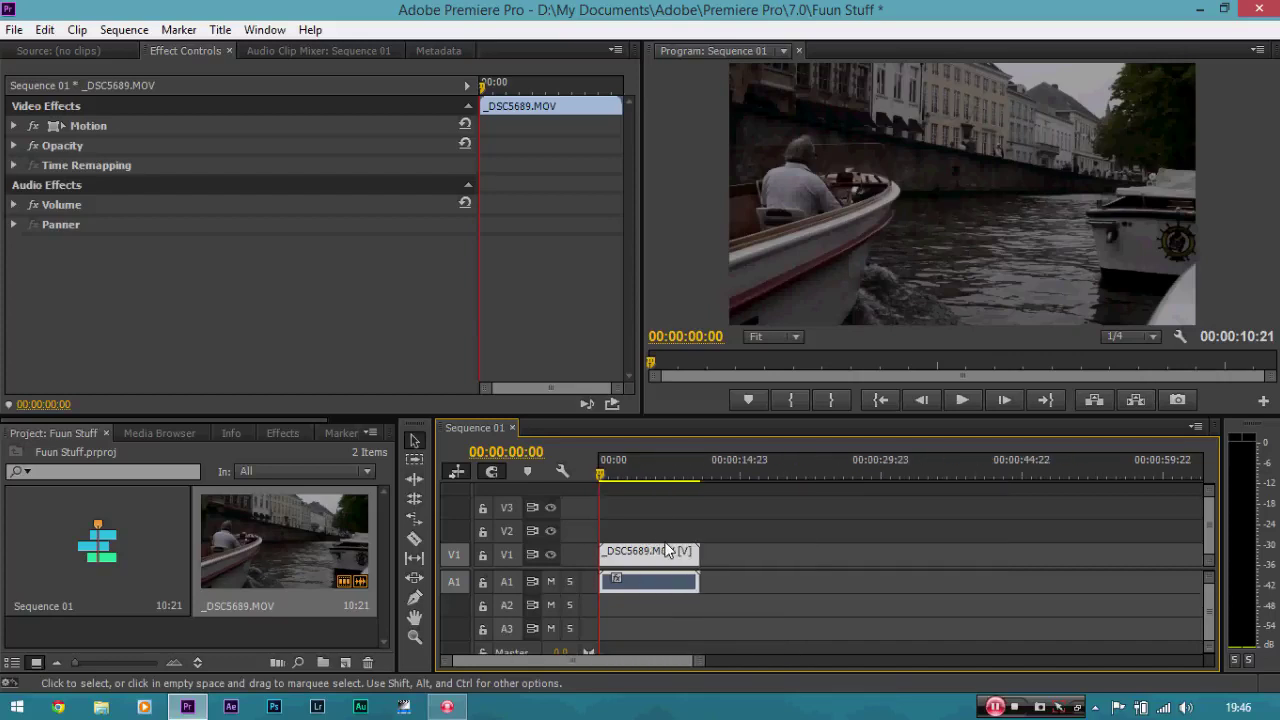
{"action": "key", "text": "equal"}
{"action": "key", "text": "equal"}
{"action": "key", "text": "equal"}
{"action": "key", "text": "minus"}
{"action": "key", "text": "minus"}
{"action": "key", "text": "minus"}
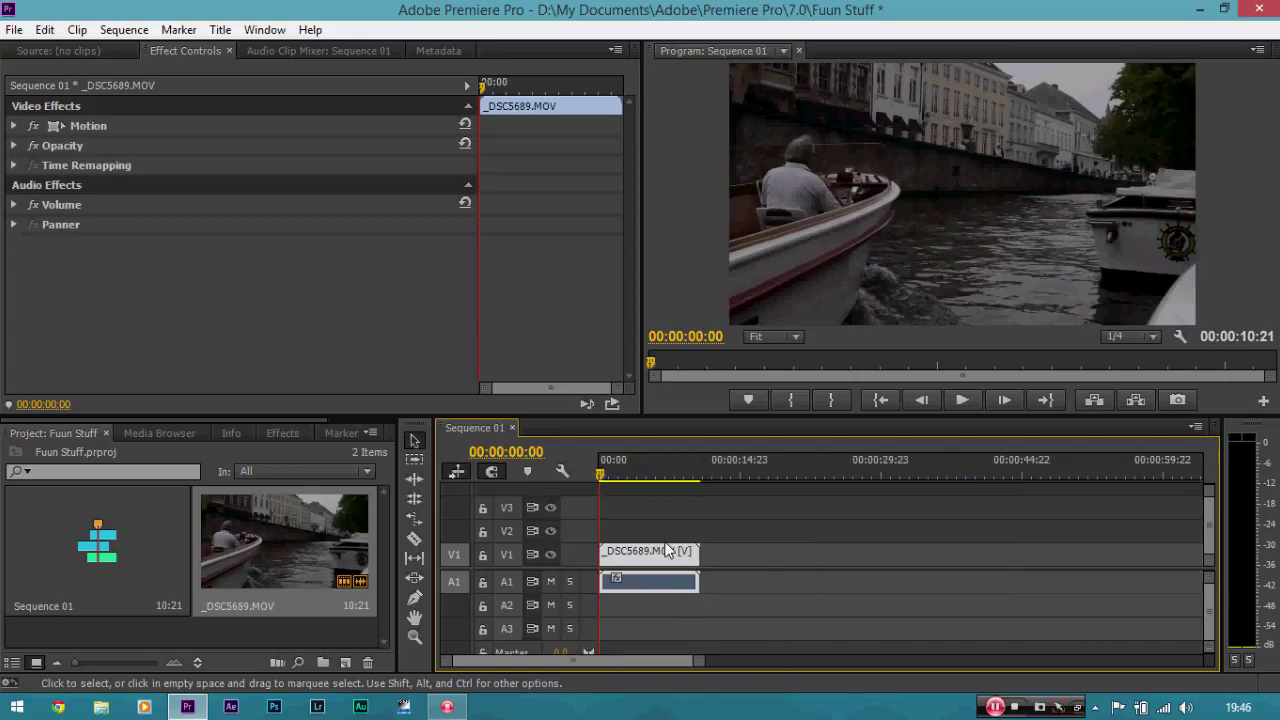
{"action": "key", "text": "equal"}
{"action": "key", "text": "equal"}
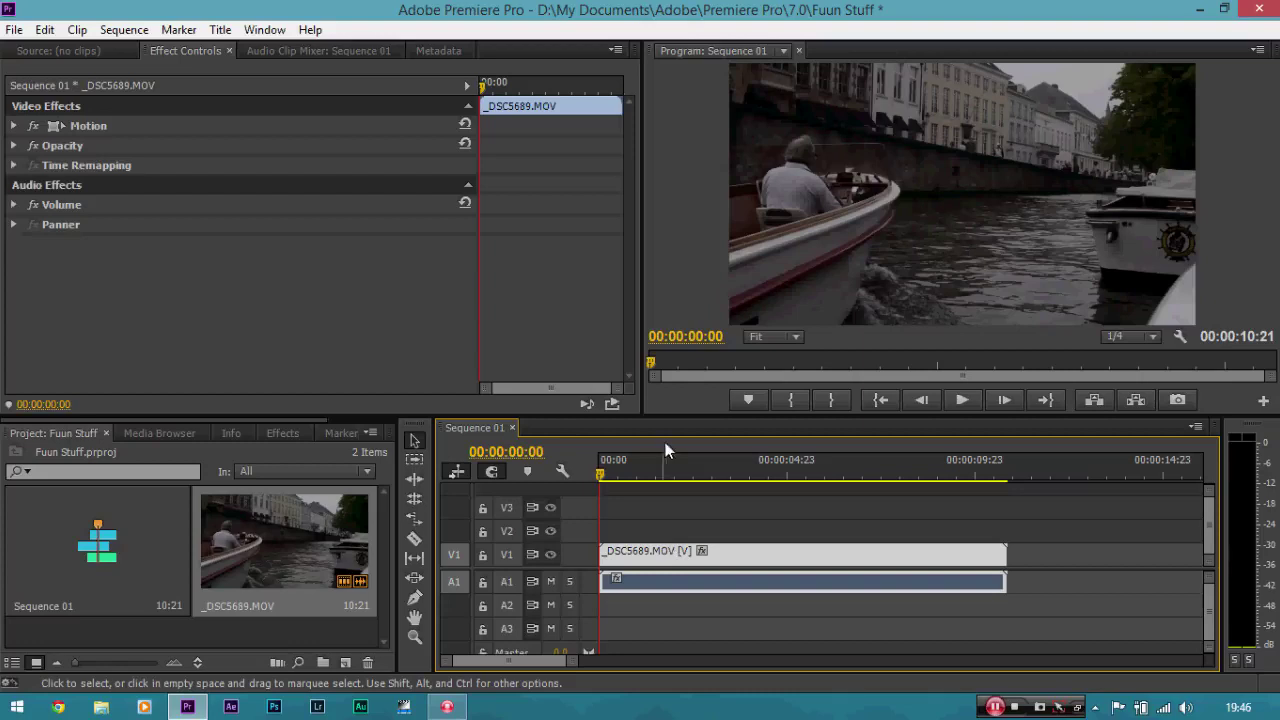
{"action": "left_click_drag", "start_coordinate": [571, 664], "coordinate": [754, 647]}
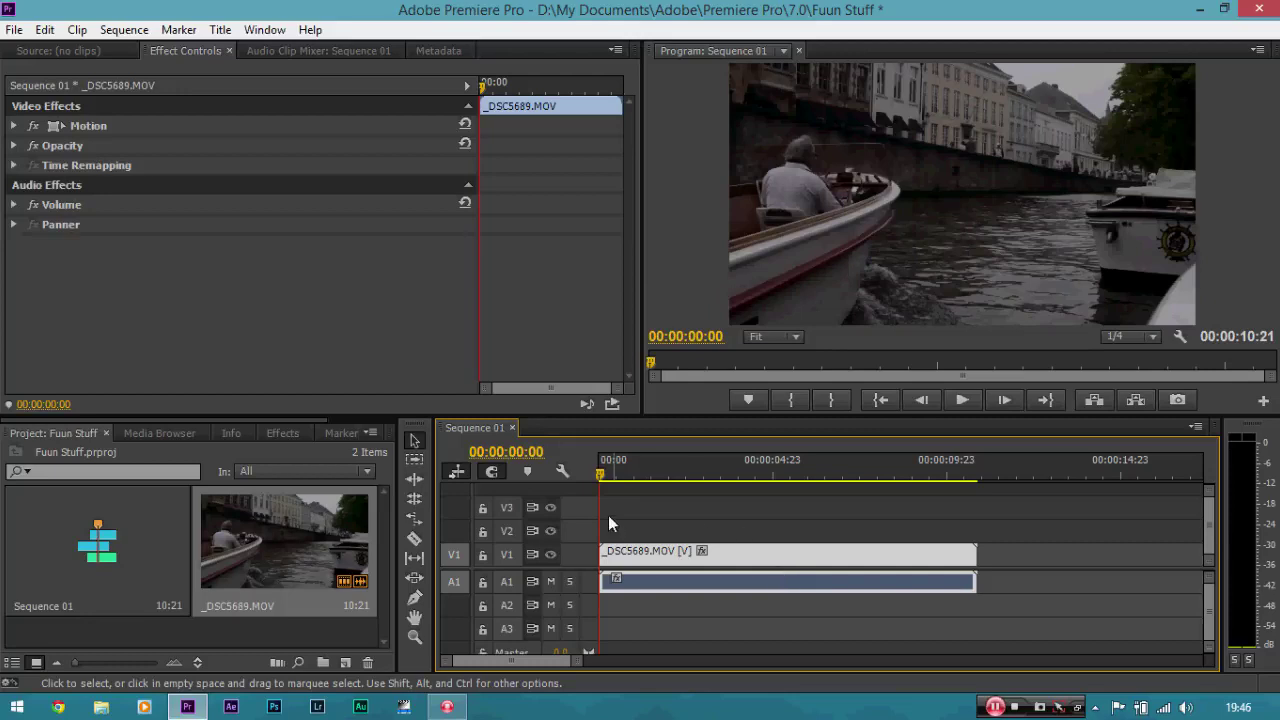
{"action": "left_click_drag", "start_coordinate": [603, 474], "coordinate": [570, 474]}
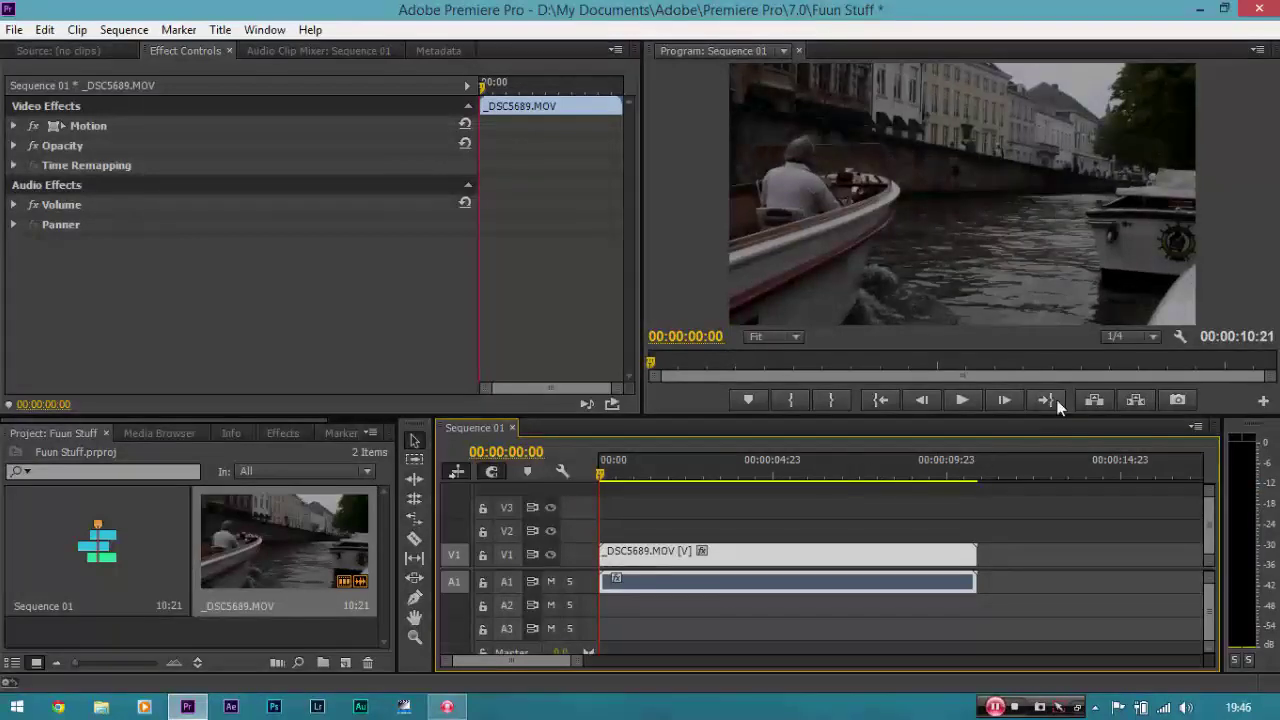
- Set the playback resolution of the program preview to 1/4
{"action": "left_click", "coordinate": [1148, 336]}
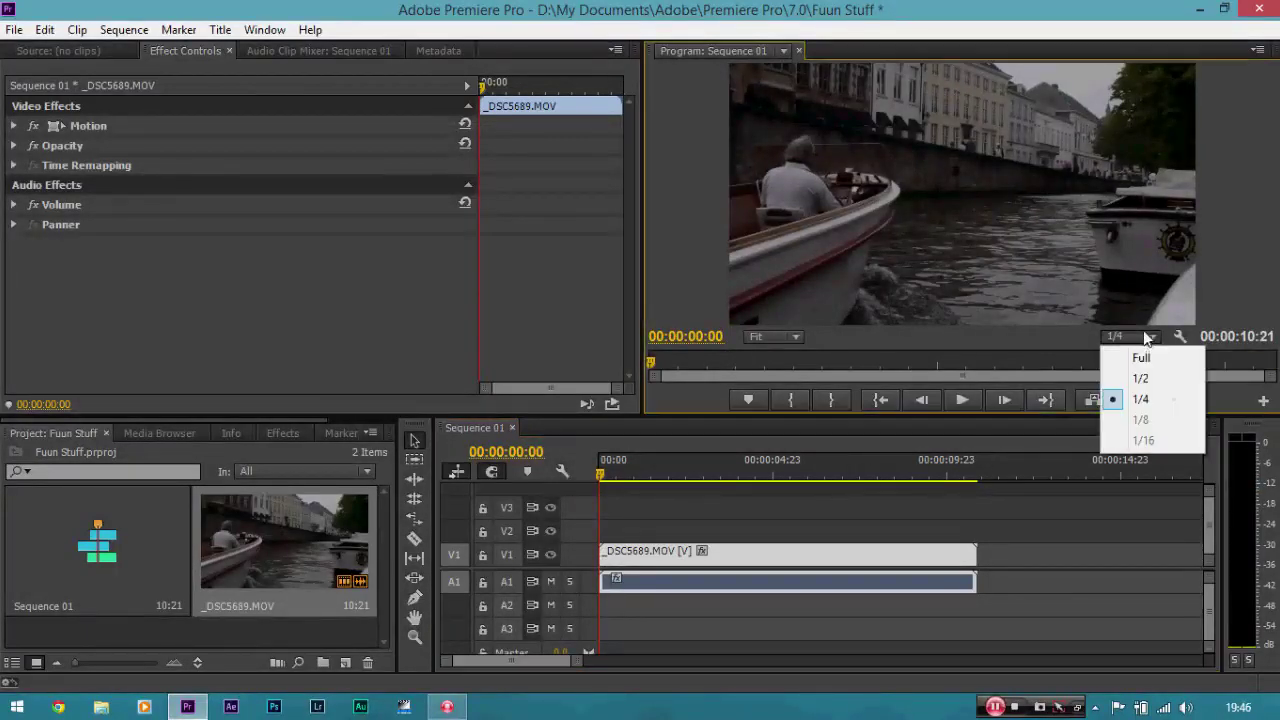
{"action": "left_click", "coordinate": [1150, 402]}
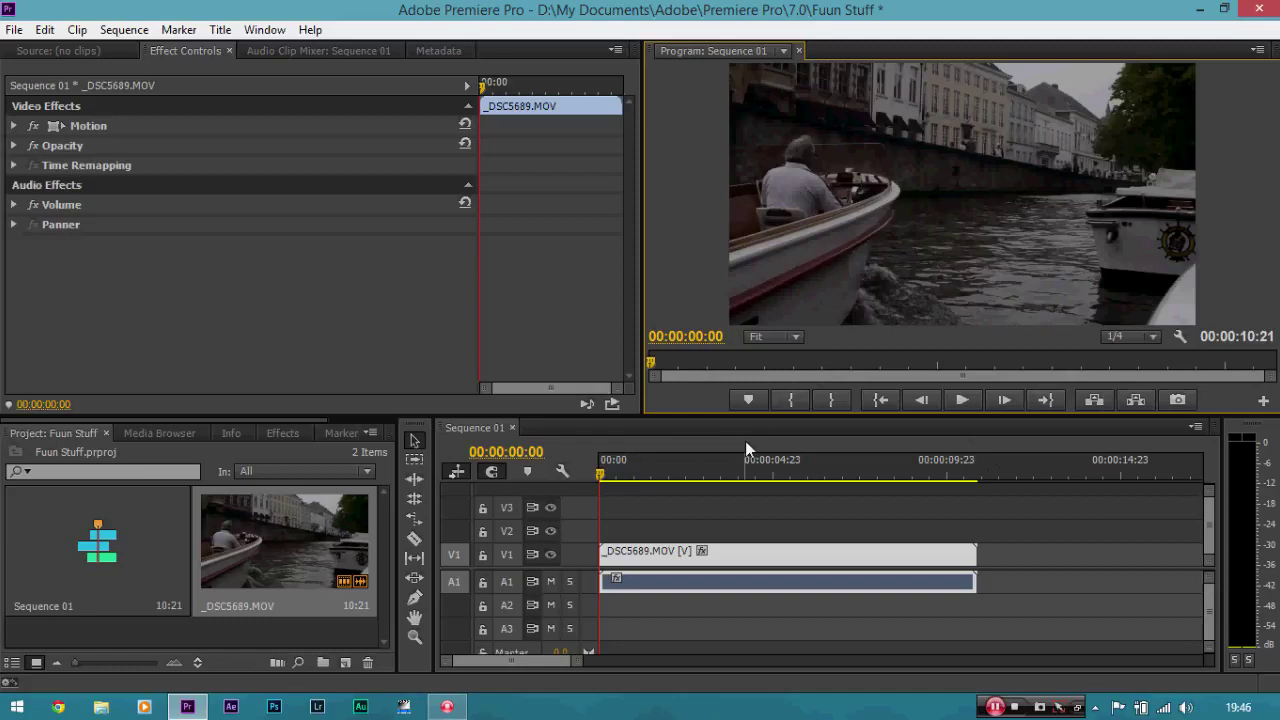
{"action": "left_click", "coordinate": [1126, 337]}
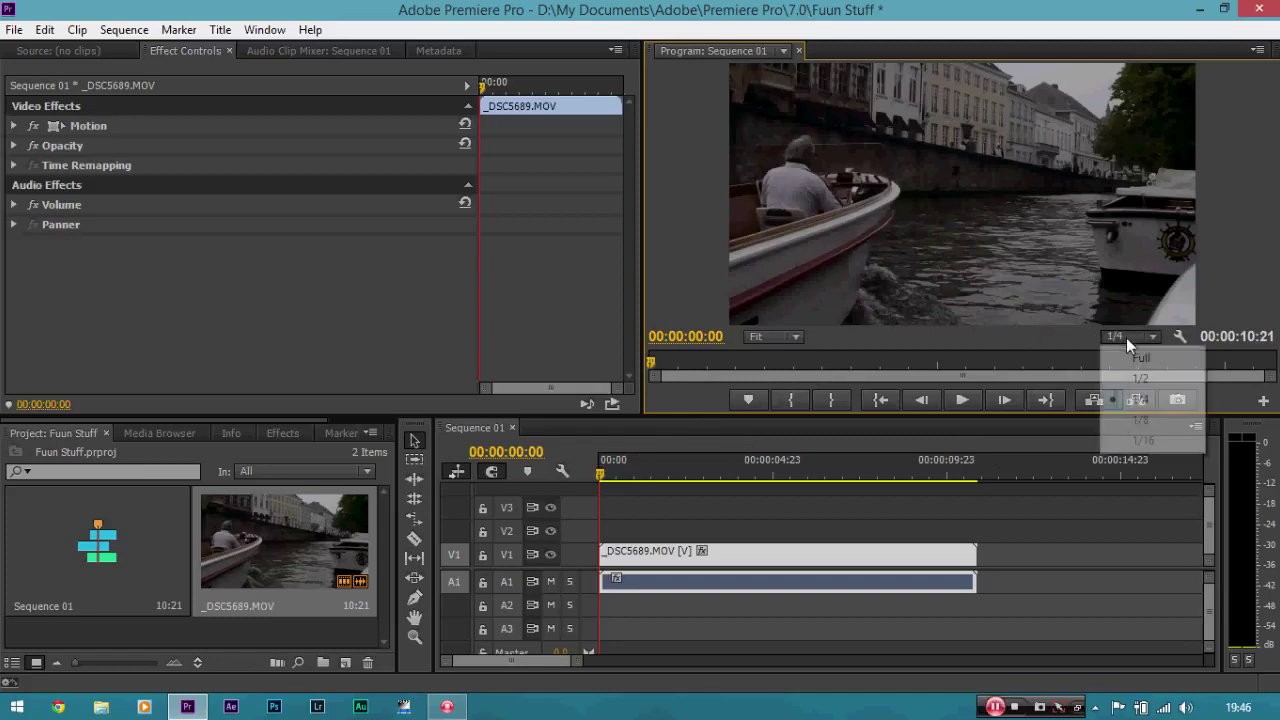
{"action": "left_click", "coordinate": [1120, 403]}
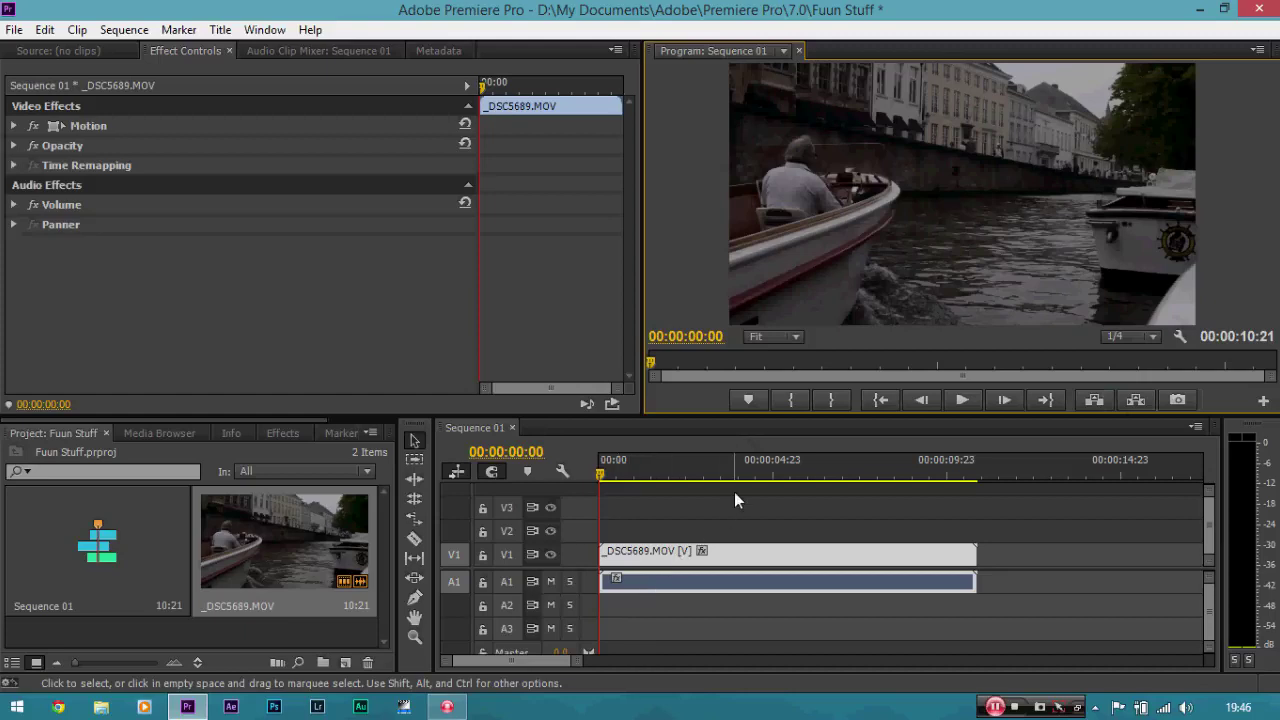
- Move the playhead to 00:00:02:13 and try trimming the start of the _DSC5689.MOV clip to it
{"action": "left_click_drag", "start_coordinate": [603, 468], "coordinate": [691, 478]}
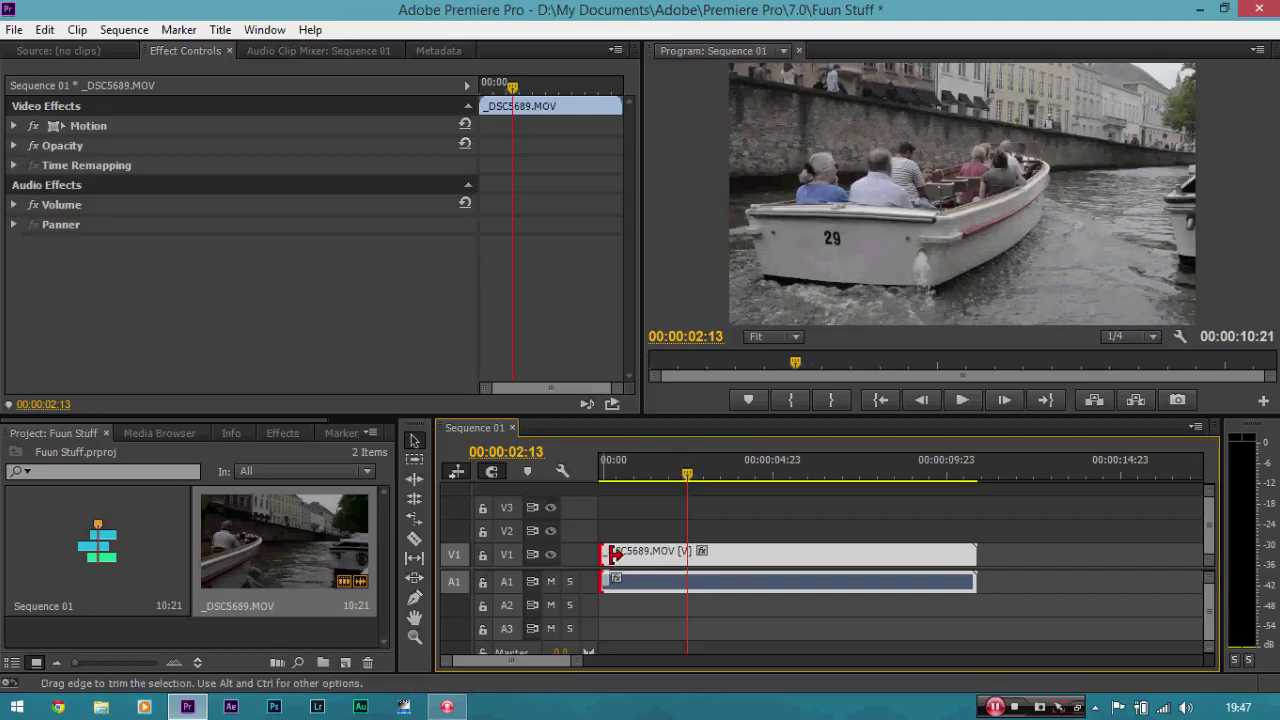
{"action": "left_click_drag", "start_coordinate": [603, 553], "coordinate": [688, 557]}
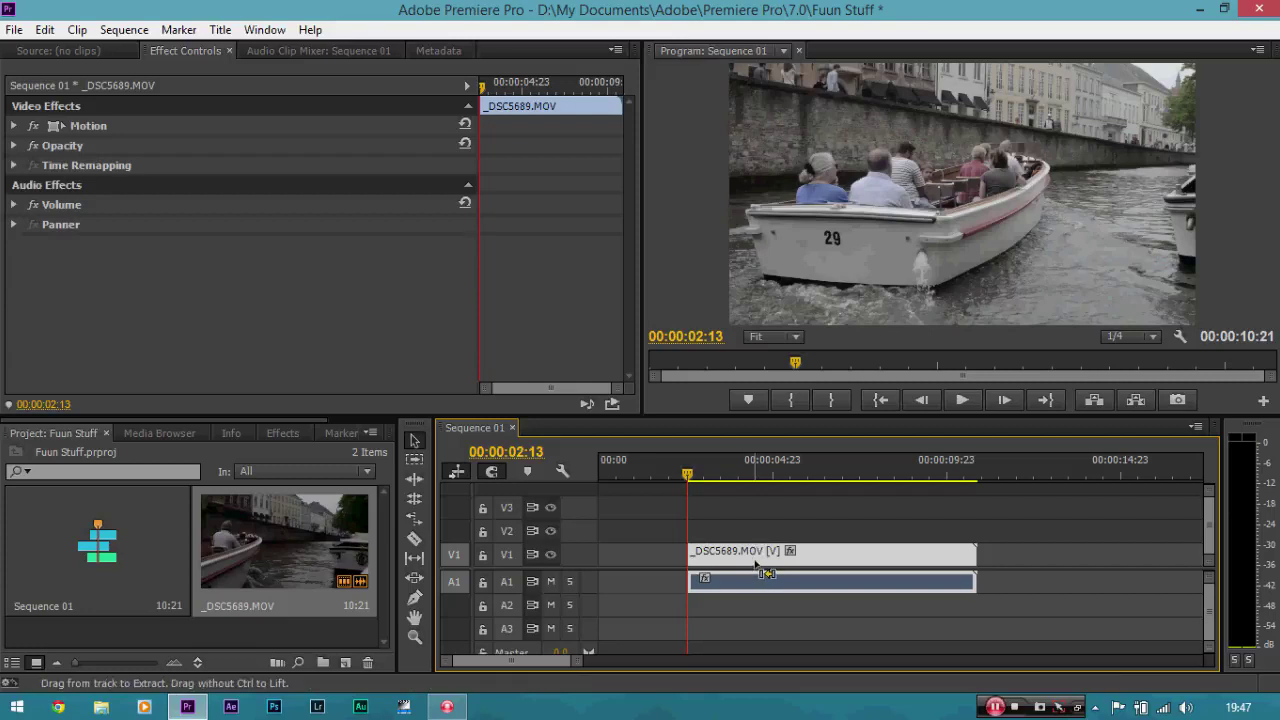
{"action": "key", "text": "ctrl+z"}
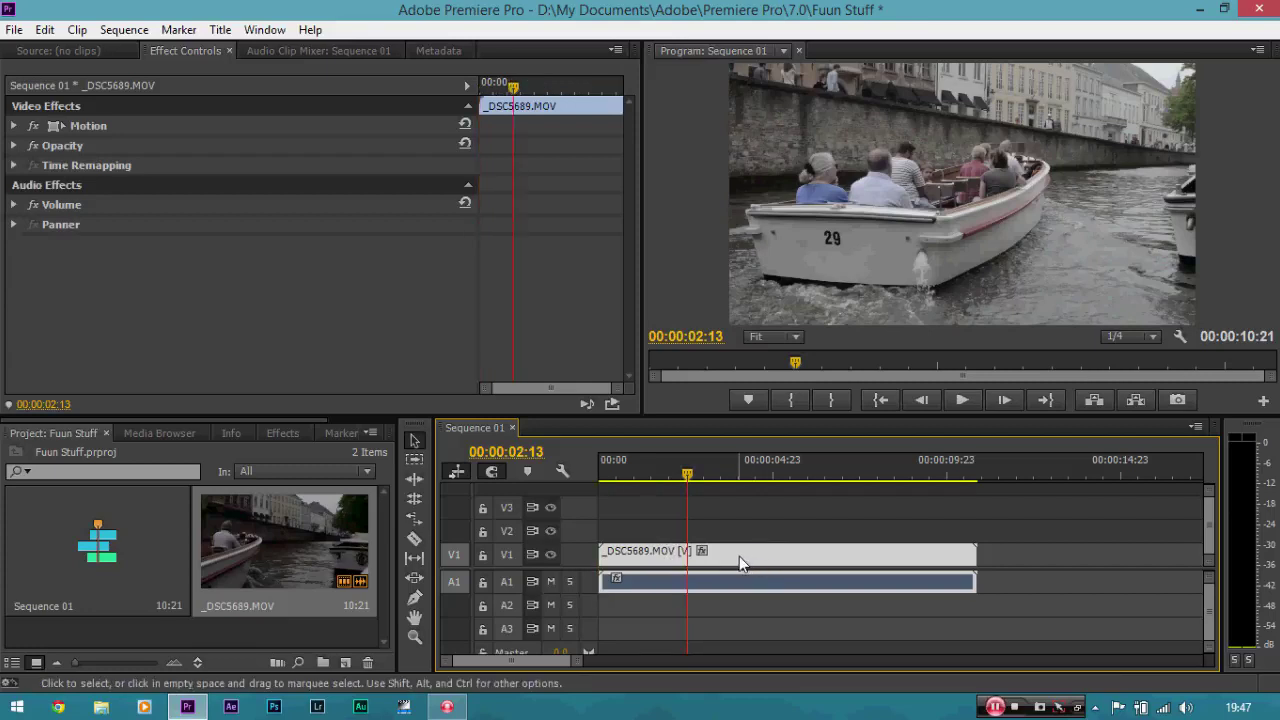
- Split the _DSC5689.MOV clip at 00:00:02:13 with the Razor tool
{"action": "key", "text": "c"}
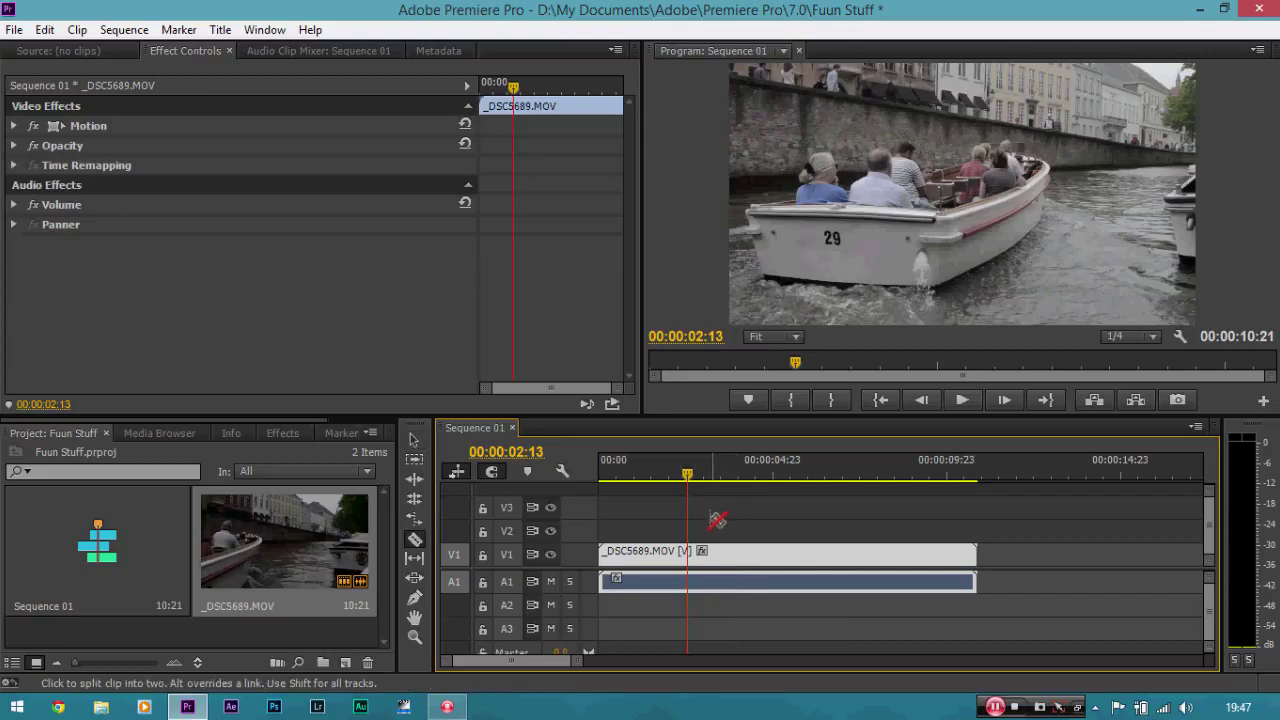
{"action": "left_click", "coordinate": [688, 553]}
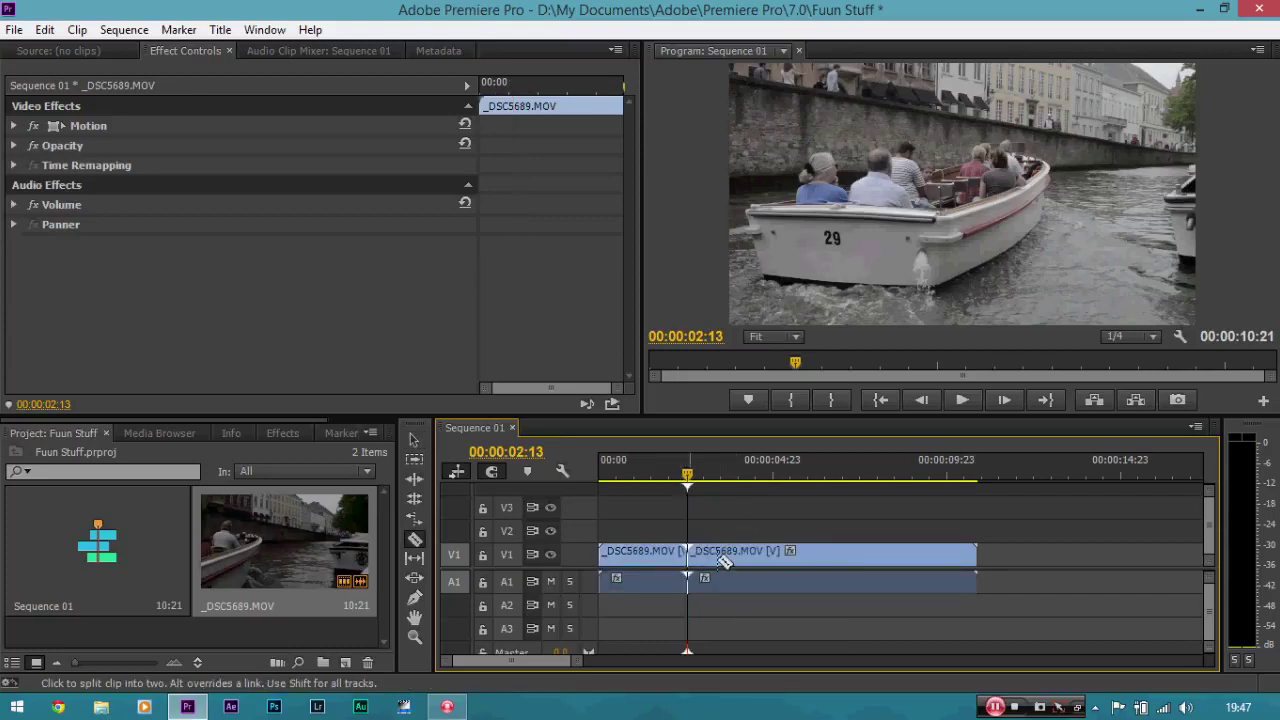
{"action": "key", "text": "v"}
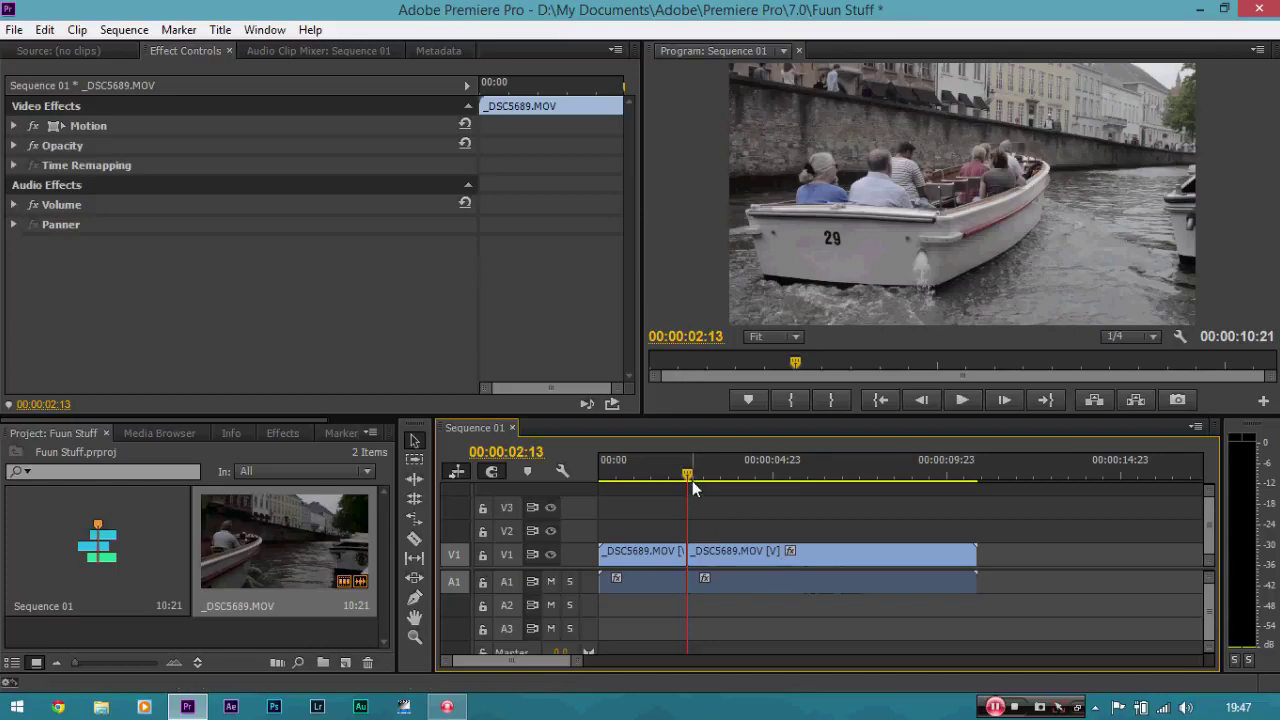
{"action": "left_click", "coordinate": [718, 476]}
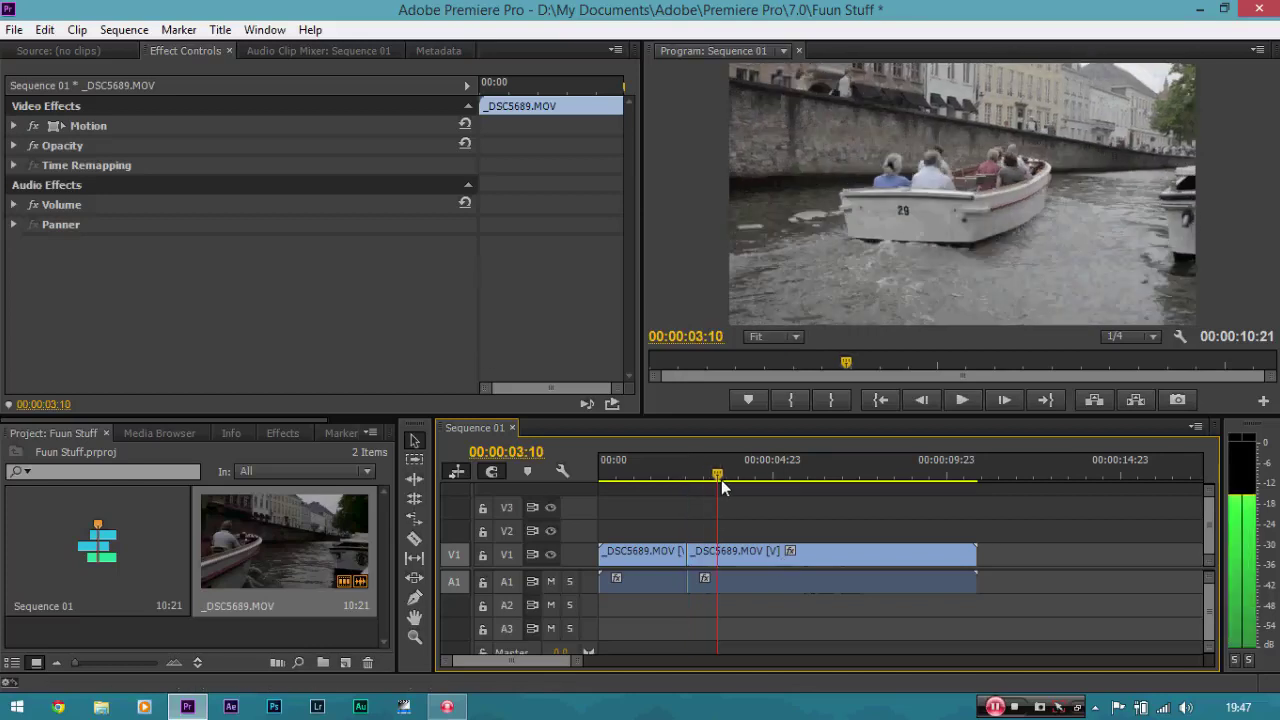
- Delete the first piece of the split clip and move the remaining piece to the start of the sequence
{"action": "left_click", "coordinate": [657, 552]}
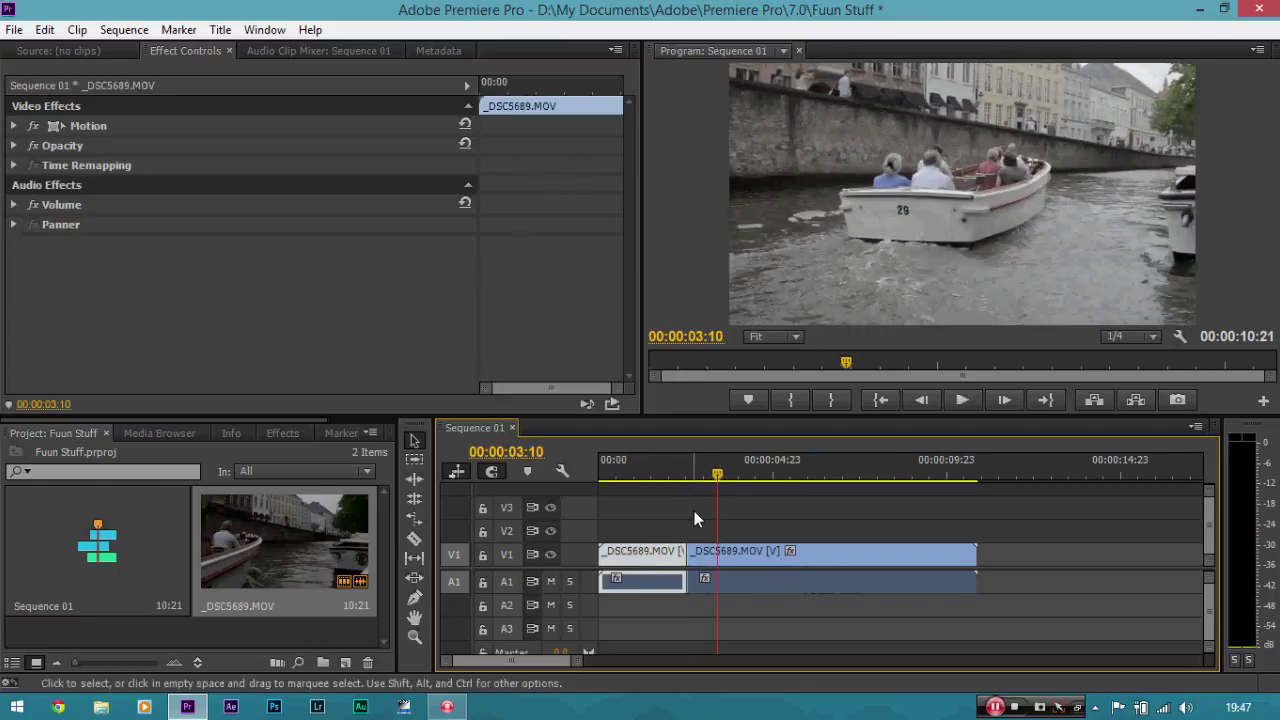
{"action": "key", "text": "Delete"}
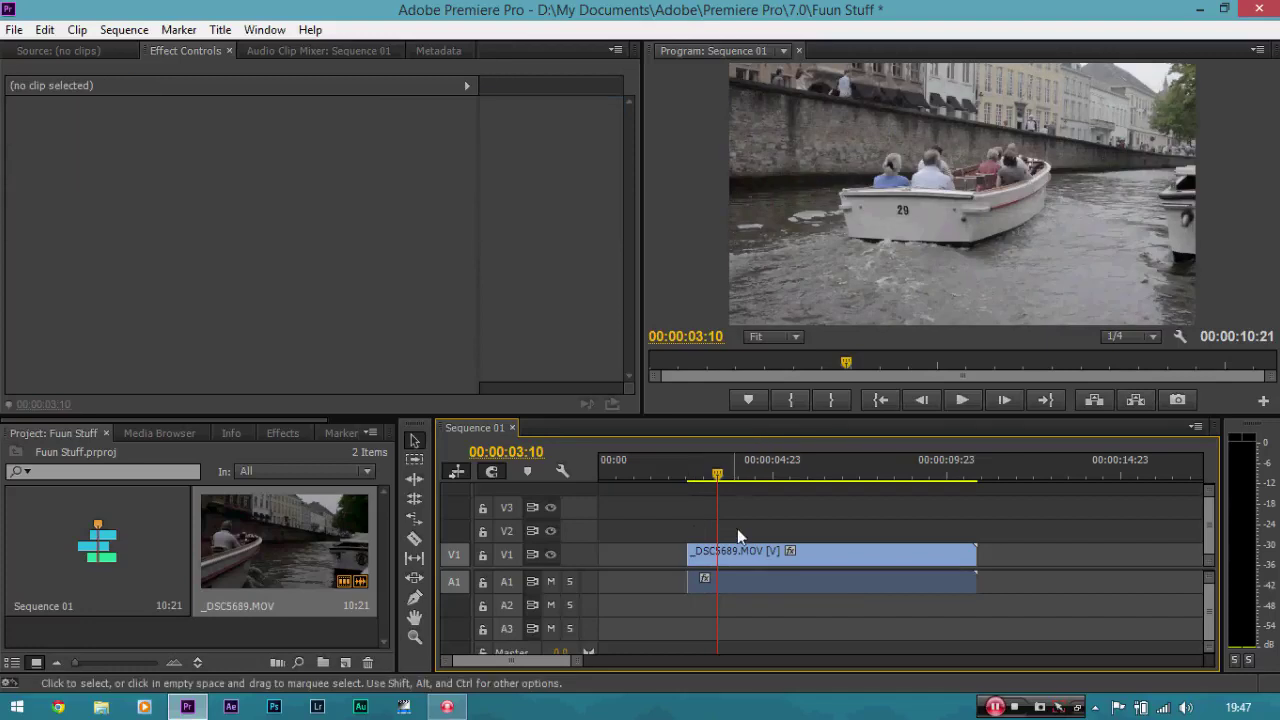
{"action": "mouse_move", "coordinate": [718, 476]}
{"action": "left_mouse_down"}
{"action": "mouse_move", "coordinate": [630, 474]}
{"action": "mouse_move", "coordinate": [722, 474]}
{"action": "left_mouse_up"}
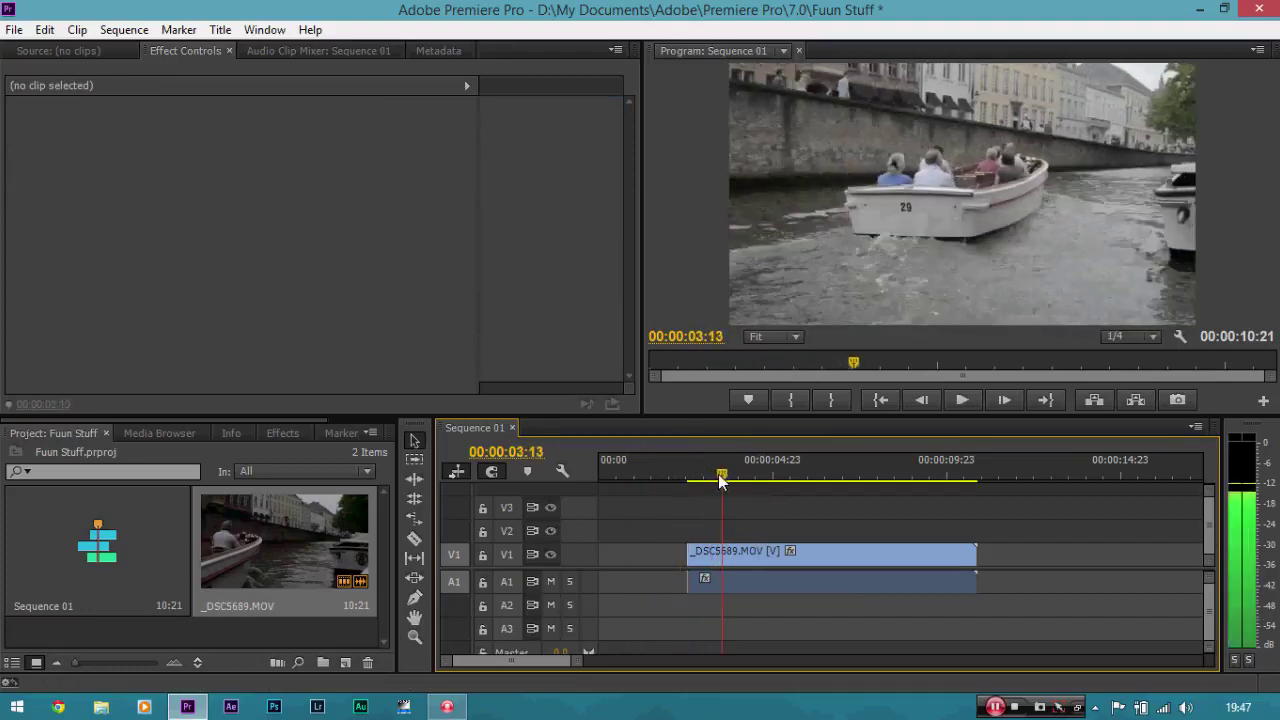
{"action": "left_click", "coordinate": [768, 553]}
{"action": "left_click_drag", "start_coordinate": [768, 553], "coordinate": [680, 553]}
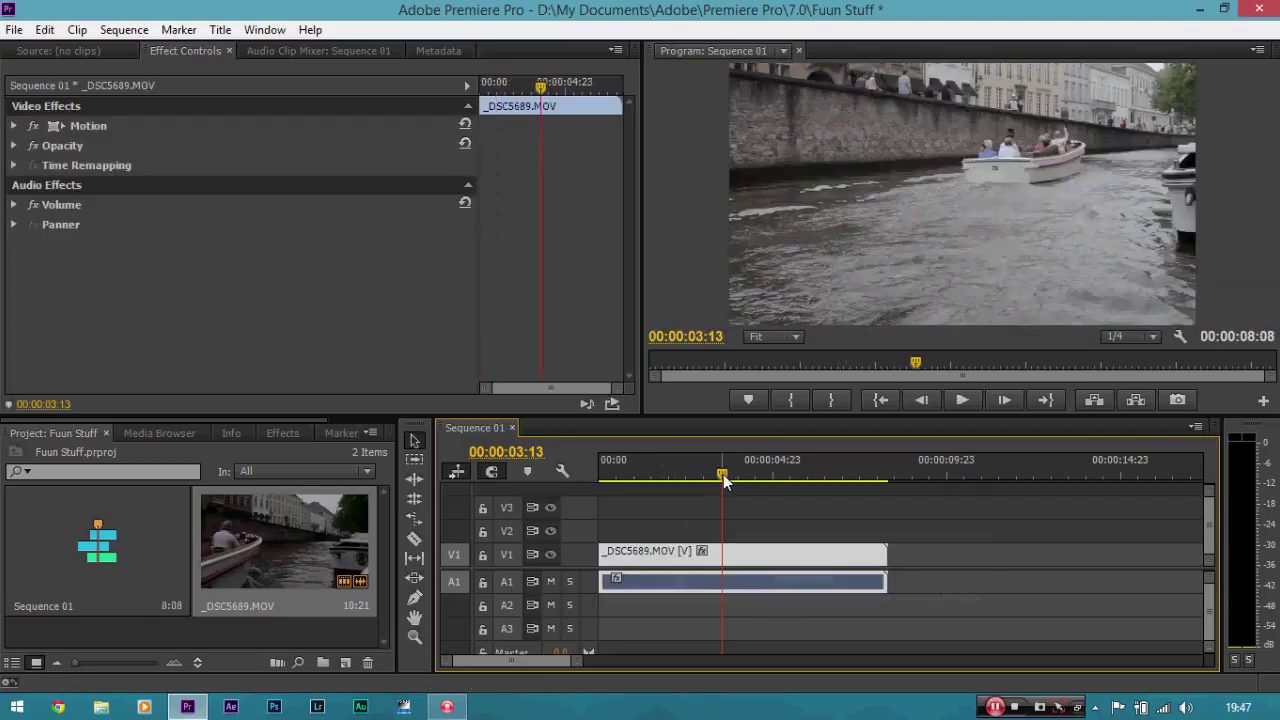
- Trim the end of the clip to 00:00:06:06 and return the playhead to the start of the sequence
{"action": "left_click_drag", "start_coordinate": [725, 481], "coordinate": [814, 490]}
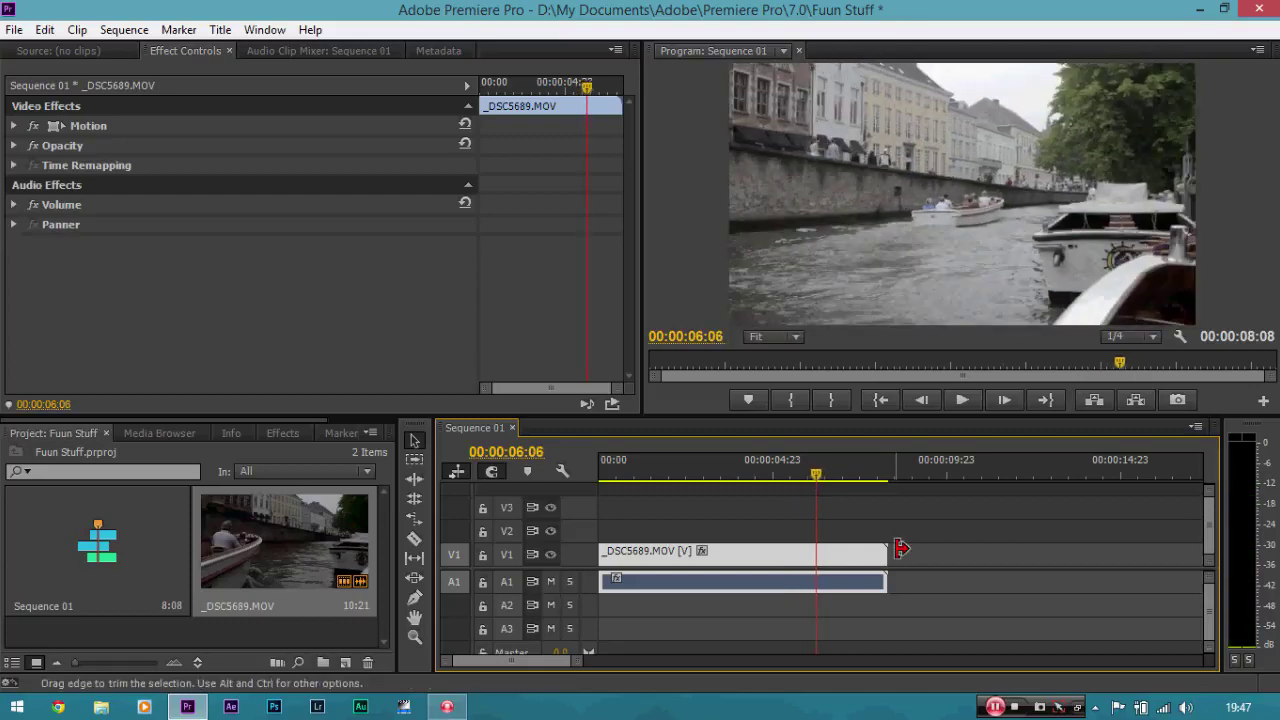
{"action": "left_click_drag", "start_coordinate": [897, 553], "coordinate": [816, 553]}
{"action": "left_click_drag", "start_coordinate": [817, 474], "coordinate": [595, 469]}
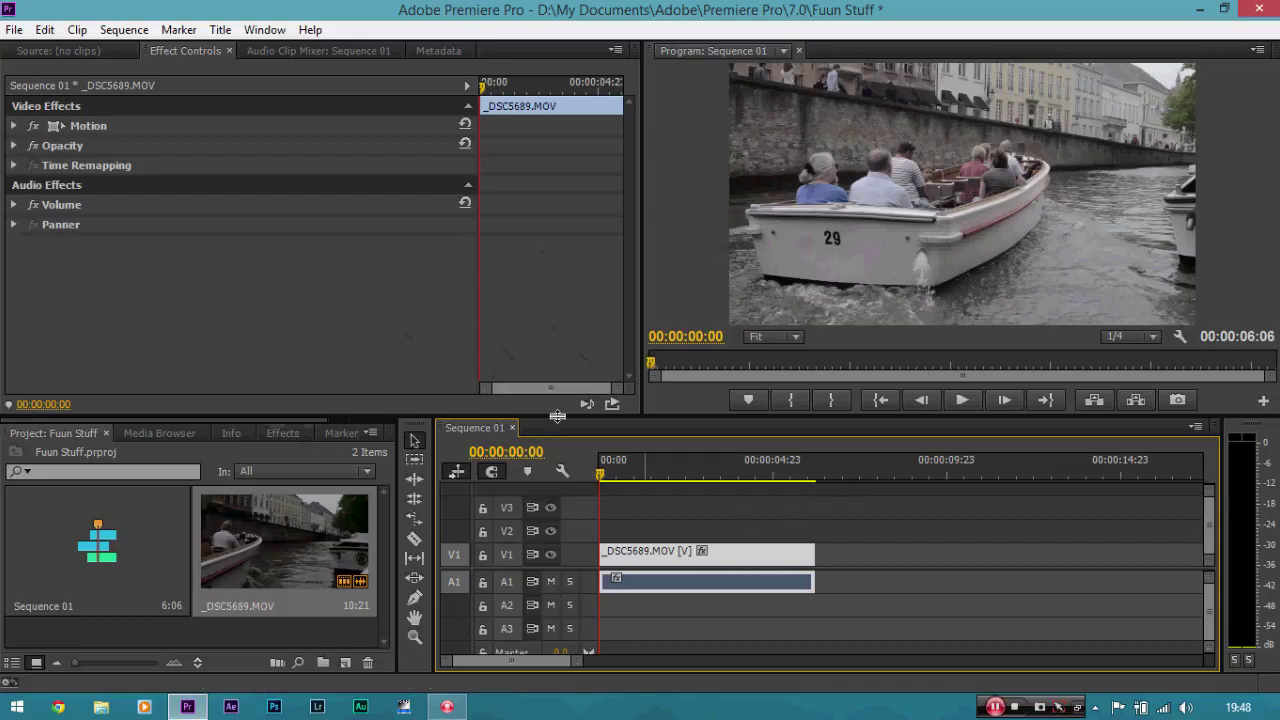
- Apply the Magic Bullet Colorista II video effect to the _DSC5689.MOV clip in the timeline
{"action": "left_click", "coordinate": [278, 433]}
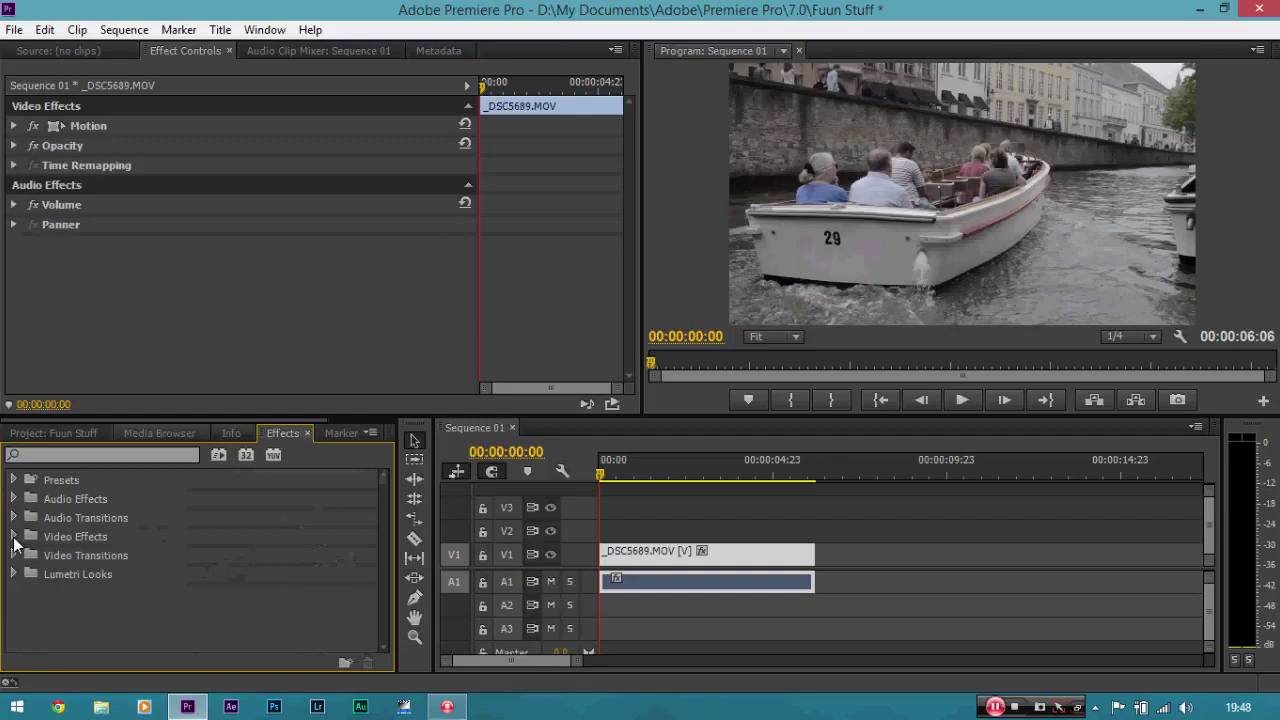
{"action": "double_click", "coordinate": [102, 538]}
{"action": "left_click_drag", "start_coordinate": [387, 504], "coordinate": [381, 563]}
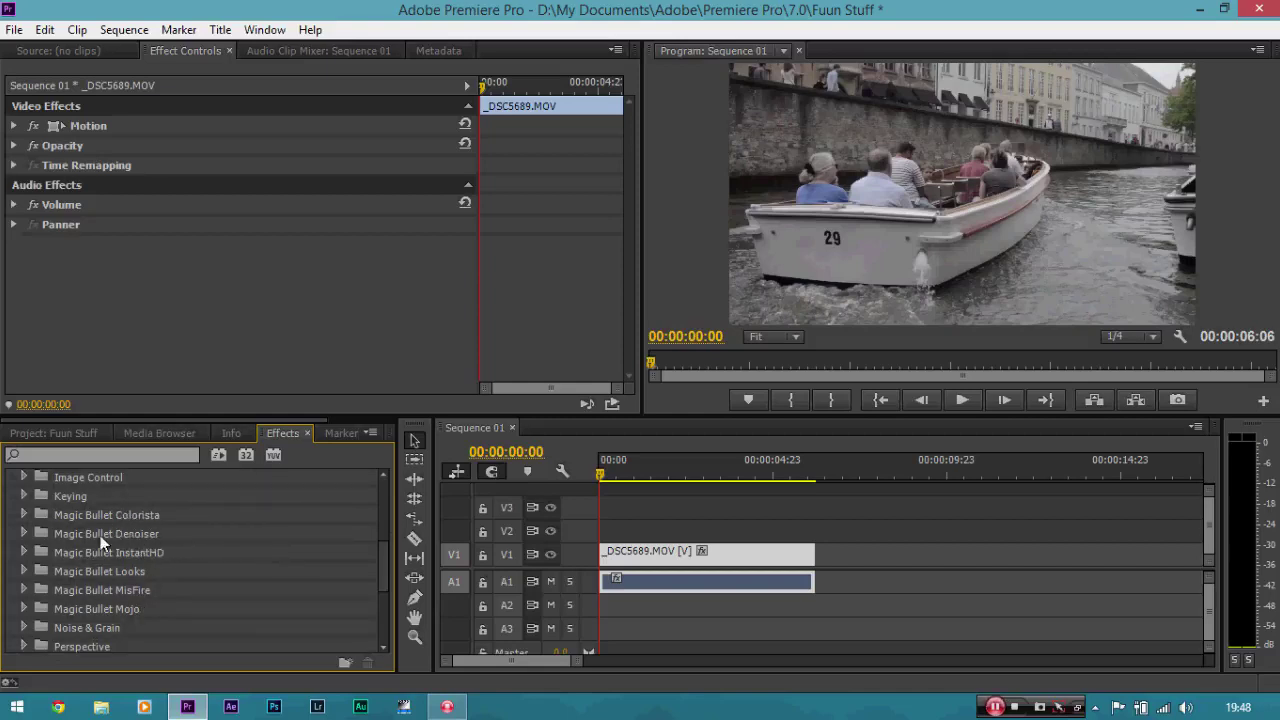
{"action": "left_click", "coordinate": [27, 514]}
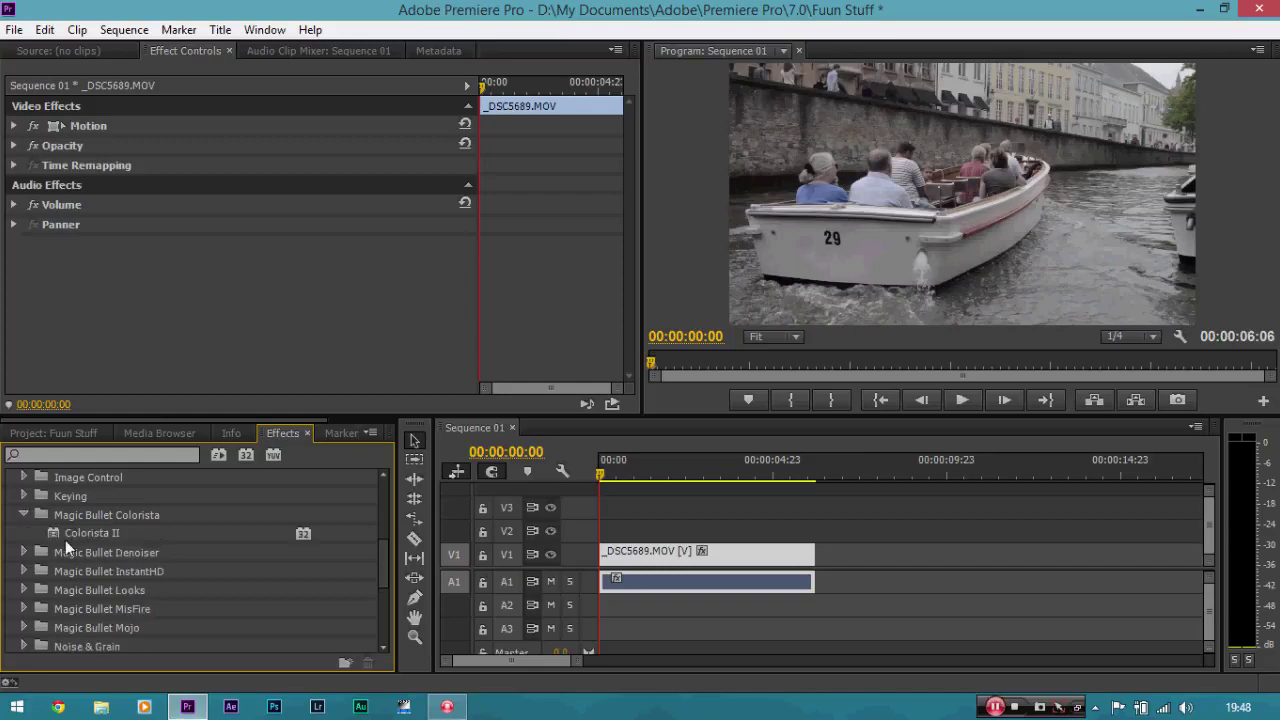
{"action": "left_click_drag", "start_coordinate": [67, 536], "coordinate": [638, 556]}
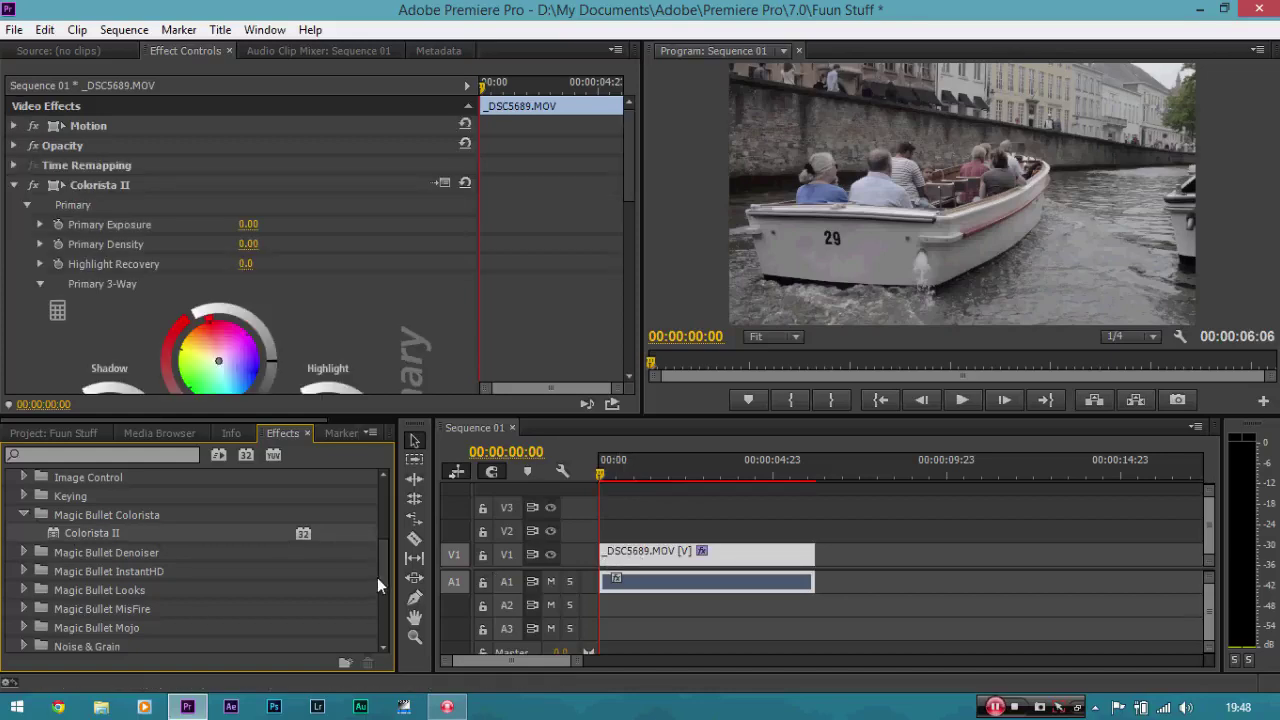
- Look through the built-in Color Correction video effects around Fast Color Corrector
{"action": "left_click_drag", "start_coordinate": [382, 577], "coordinate": [378, 540]}
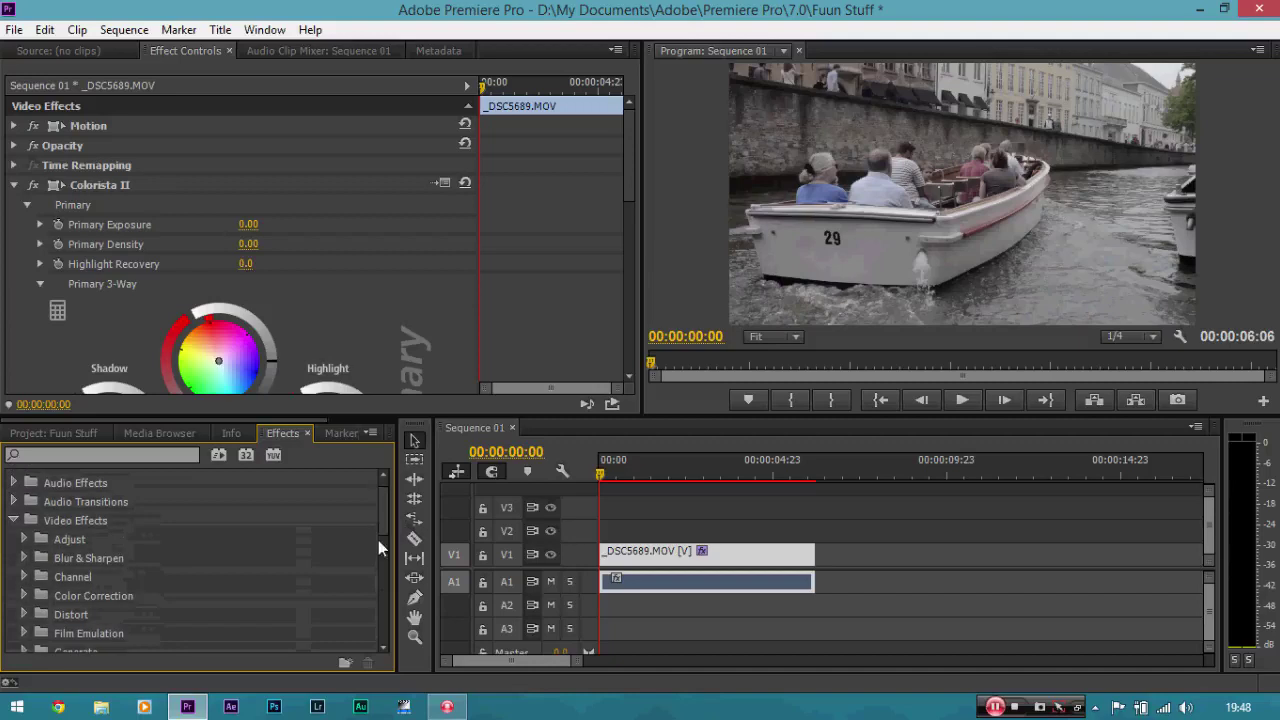
{"action": "left_click", "coordinate": [25, 595]}
{"action": "scroll", "coordinate": [385, 506], "scroll_direction": "down", "scroll_amount": 3}
{"action": "scroll", "coordinate": [386, 520], "scroll_direction": "down", "scroll_amount": 5}
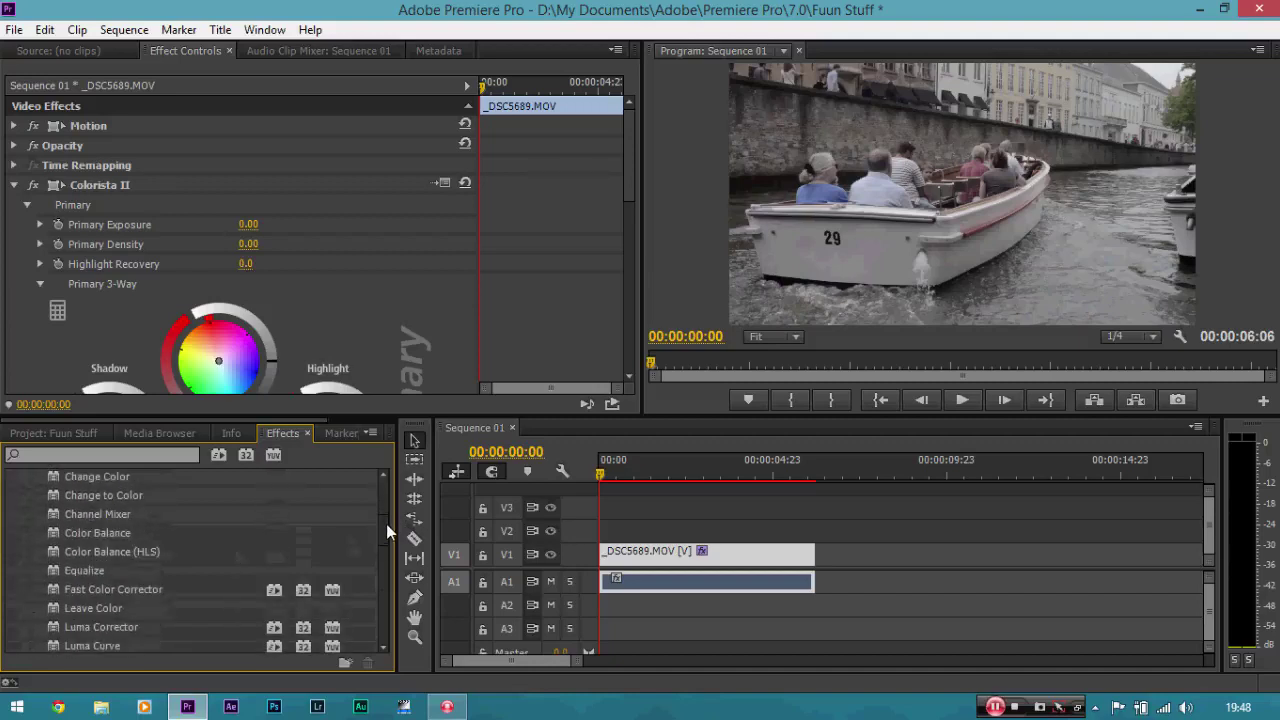
{"action": "left_click_drag", "start_coordinate": [205, 531], "coordinate": [211, 571]}
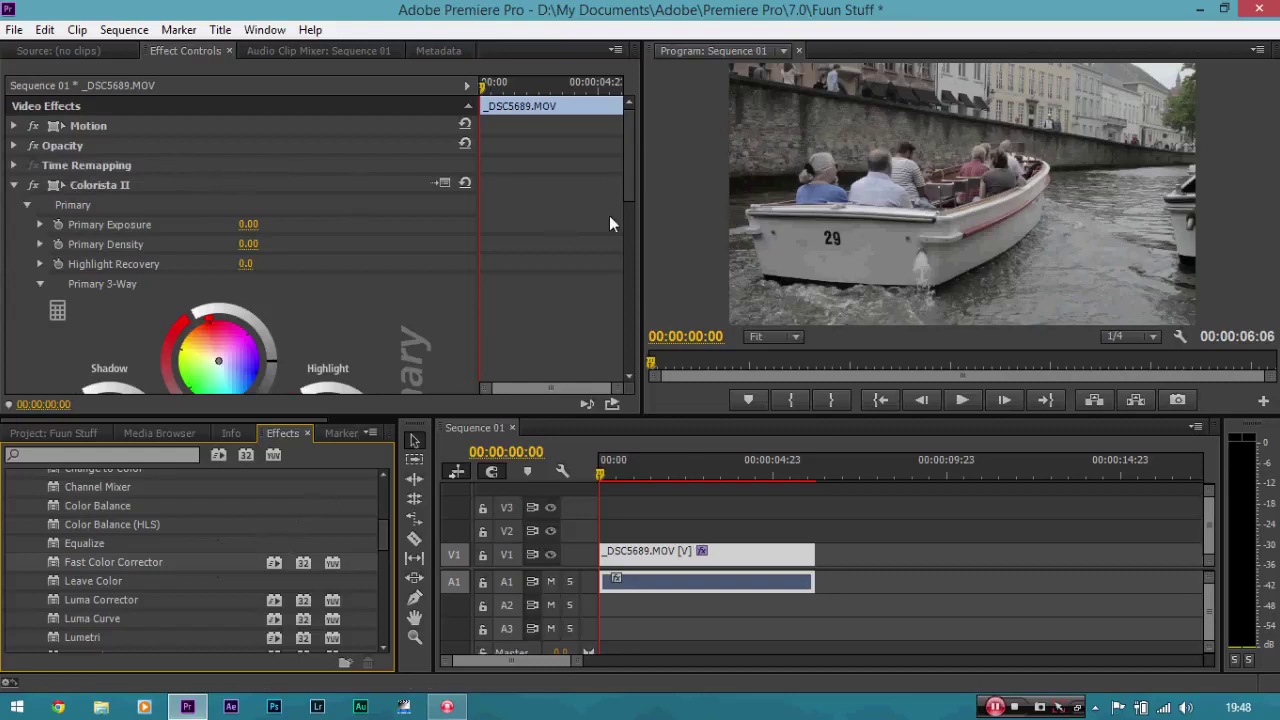
- Tint the shadows towards blue and the midtones towards orange in Colorista II's Primary 3-Way wheels
{"action": "scroll", "coordinate": [626, 160], "scroll_direction": "down", "scroll_amount": 1}
{"action": "left_click_drag", "start_coordinate": [625, 160], "coordinate": [636, 209]}
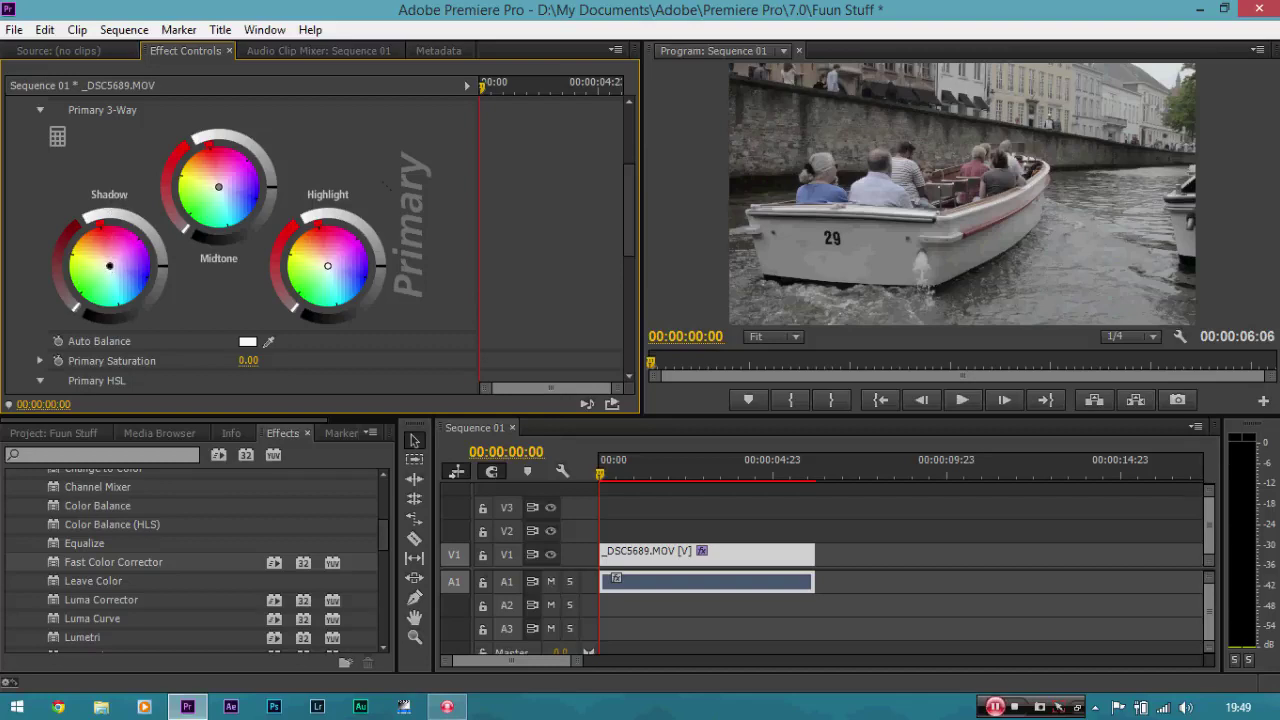
{"action": "left_click_drag", "start_coordinate": [110, 265], "coordinate": [125, 278]}
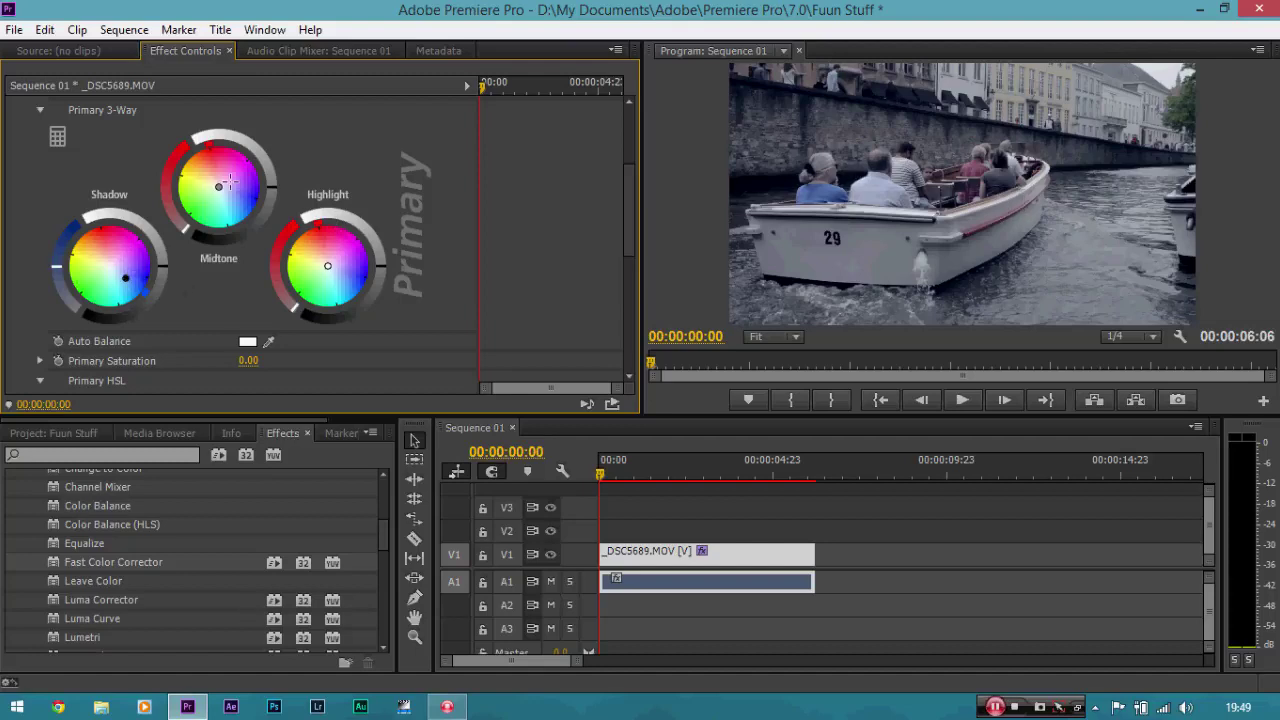
{"action": "left_click_drag", "start_coordinate": [219, 188], "coordinate": [203, 168]}
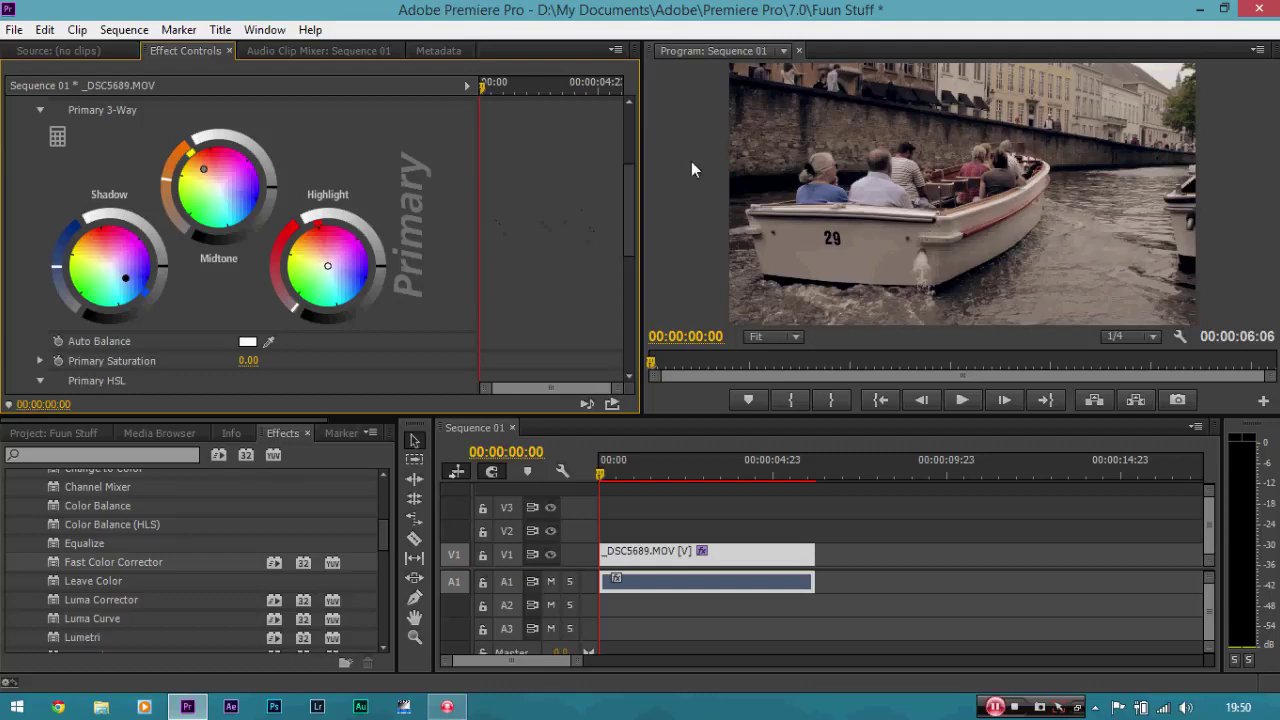
- Set the Primary Saturation of Colorista II to 100
{"action": "left_click_drag", "start_coordinate": [628, 197], "coordinate": [629, 214]}
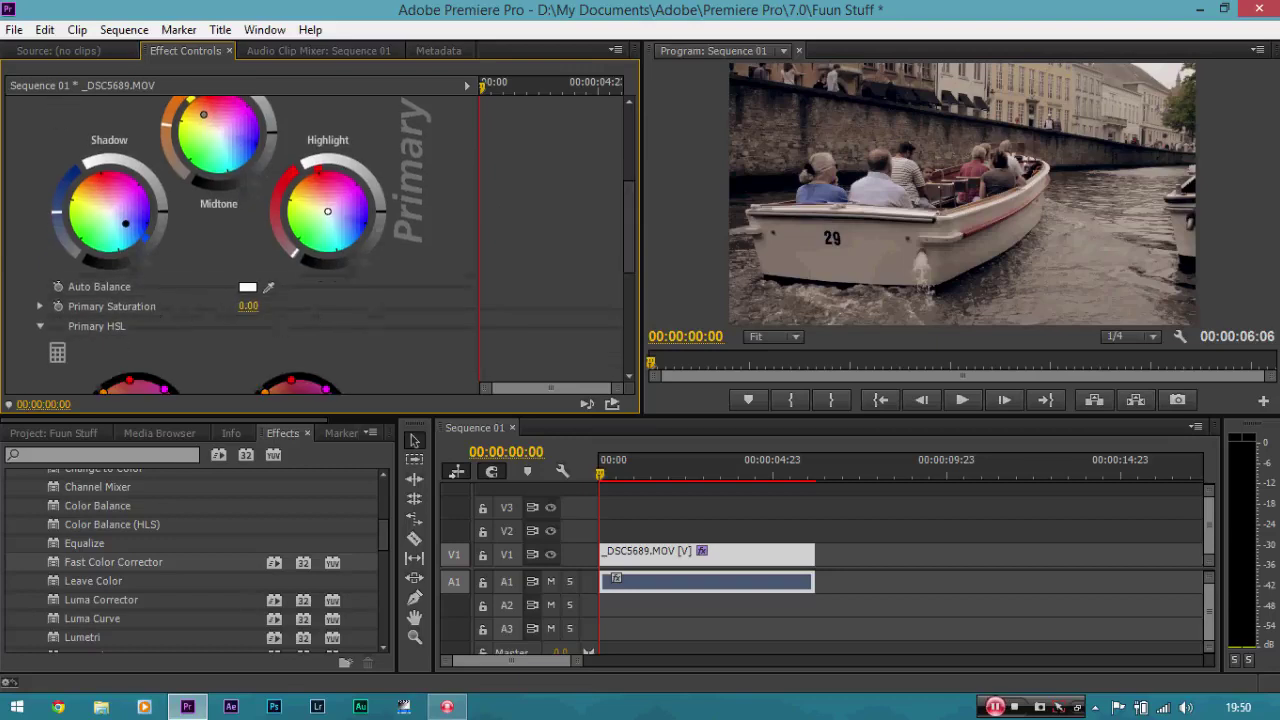
{"action": "left_click_drag", "start_coordinate": [248, 306], "coordinate": [335, 306]}
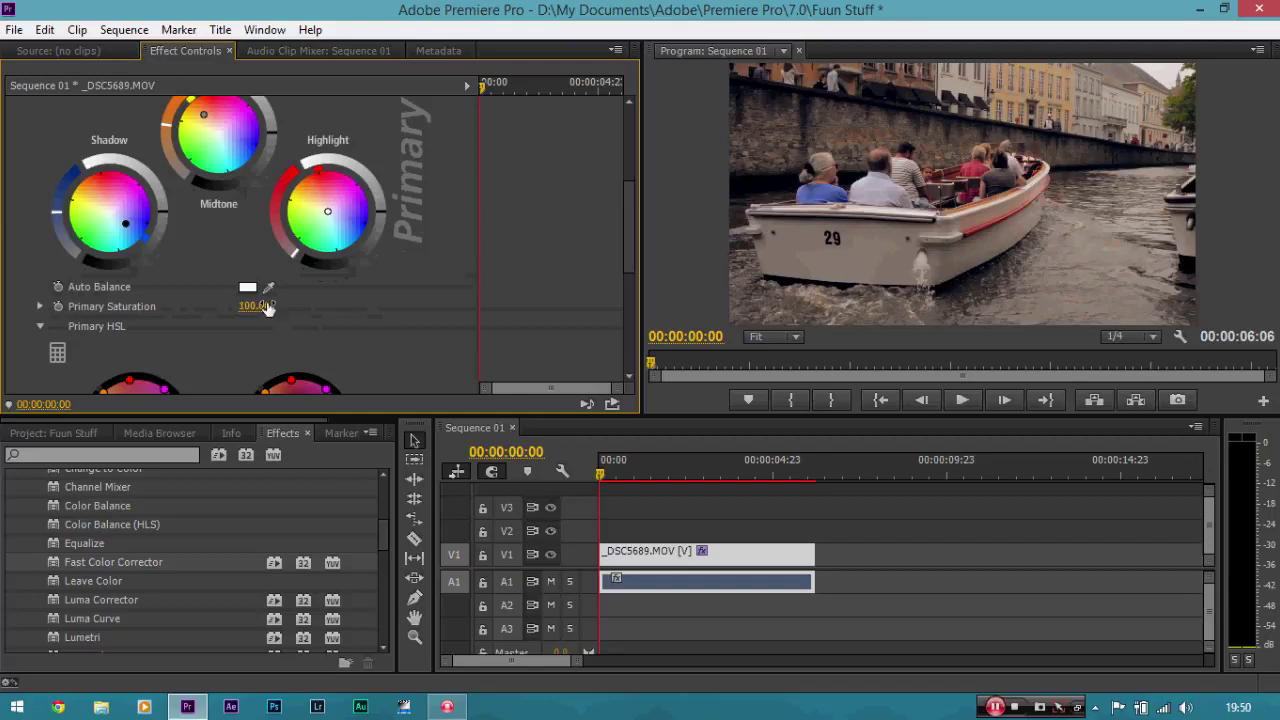
- Lower the midtone luminance slightly and raise the highlight luminance in Colorista II's Primary 3-Way
{"action": "left_click_drag", "start_coordinate": [628, 247], "coordinate": [627, 223]}
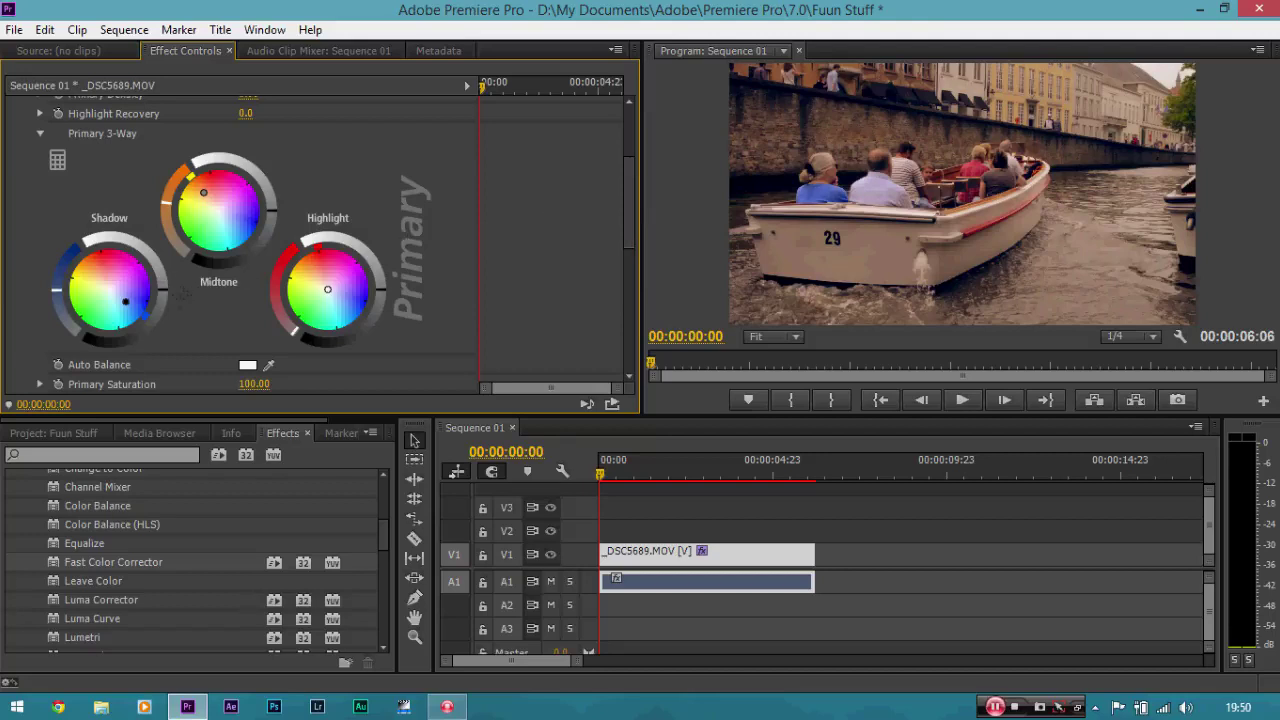
{"action": "left_click_drag", "start_coordinate": [163, 290], "coordinate": [162, 299]}
{"action": "left_click_drag", "start_coordinate": [271, 220], "coordinate": [268, 230]}
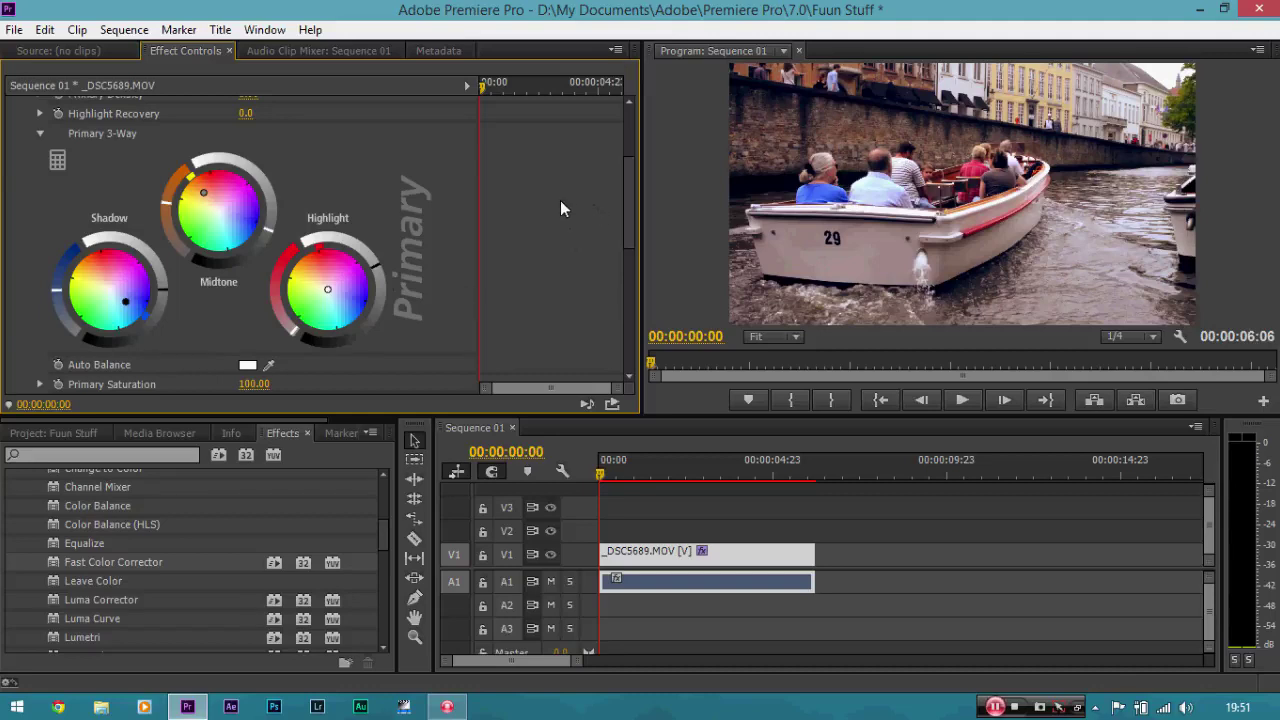
- Compare the clip with and without the grade by disabling Colorista II and enabling it again
{"action": "left_click_drag", "start_coordinate": [630, 211], "coordinate": [634, 162]}
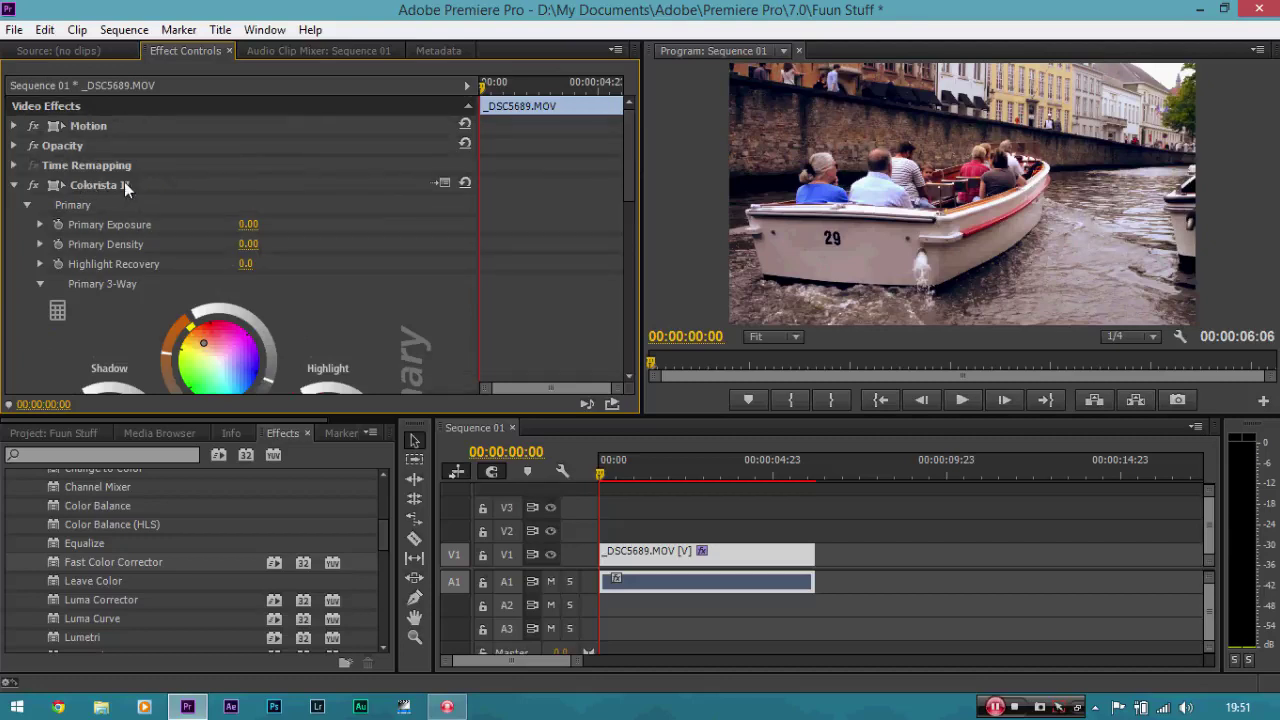
{"action": "left_click", "coordinate": [32, 188]}
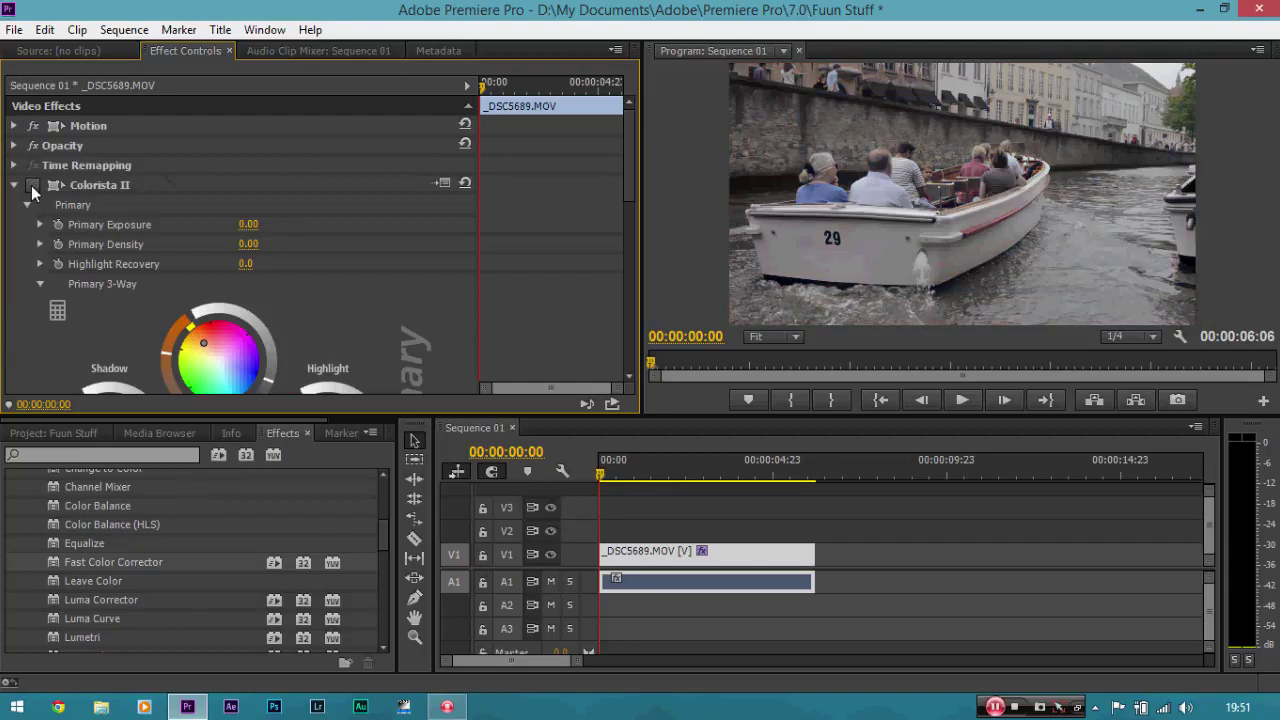
{"action": "left_click", "coordinate": [32, 188]}
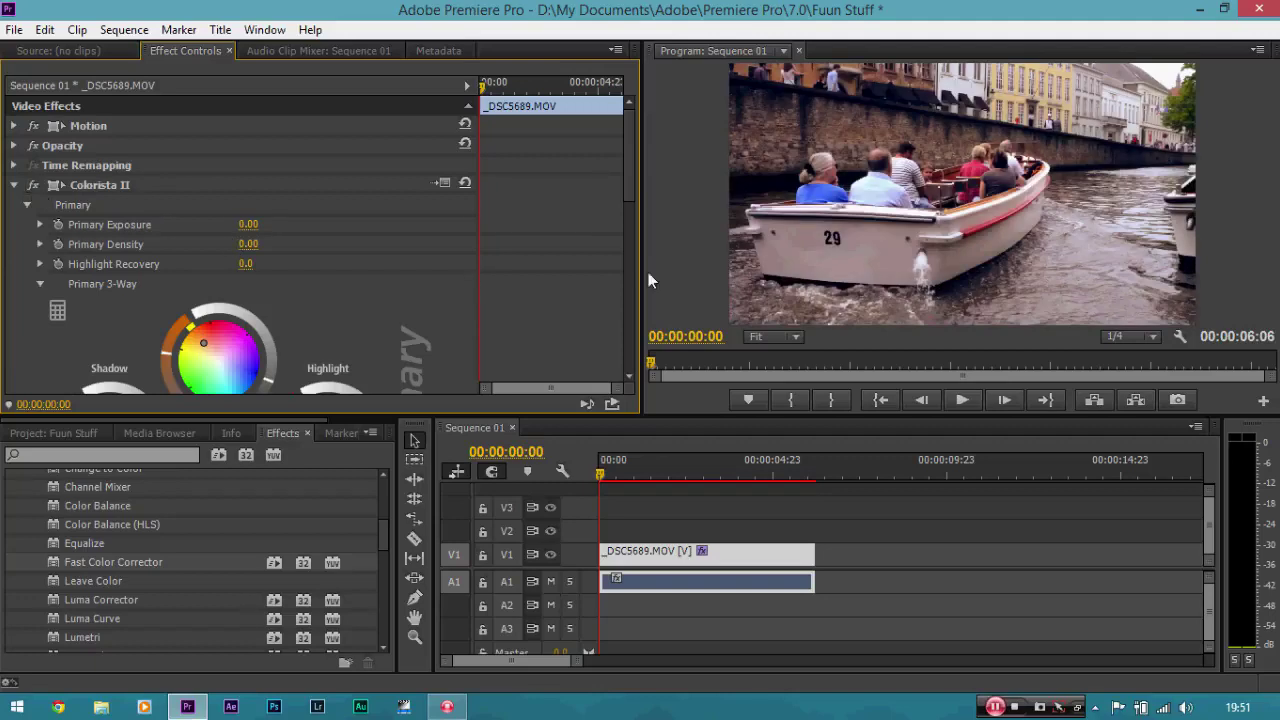
{"action": "left_click_drag", "start_coordinate": [634, 169], "coordinate": [636, 230]}
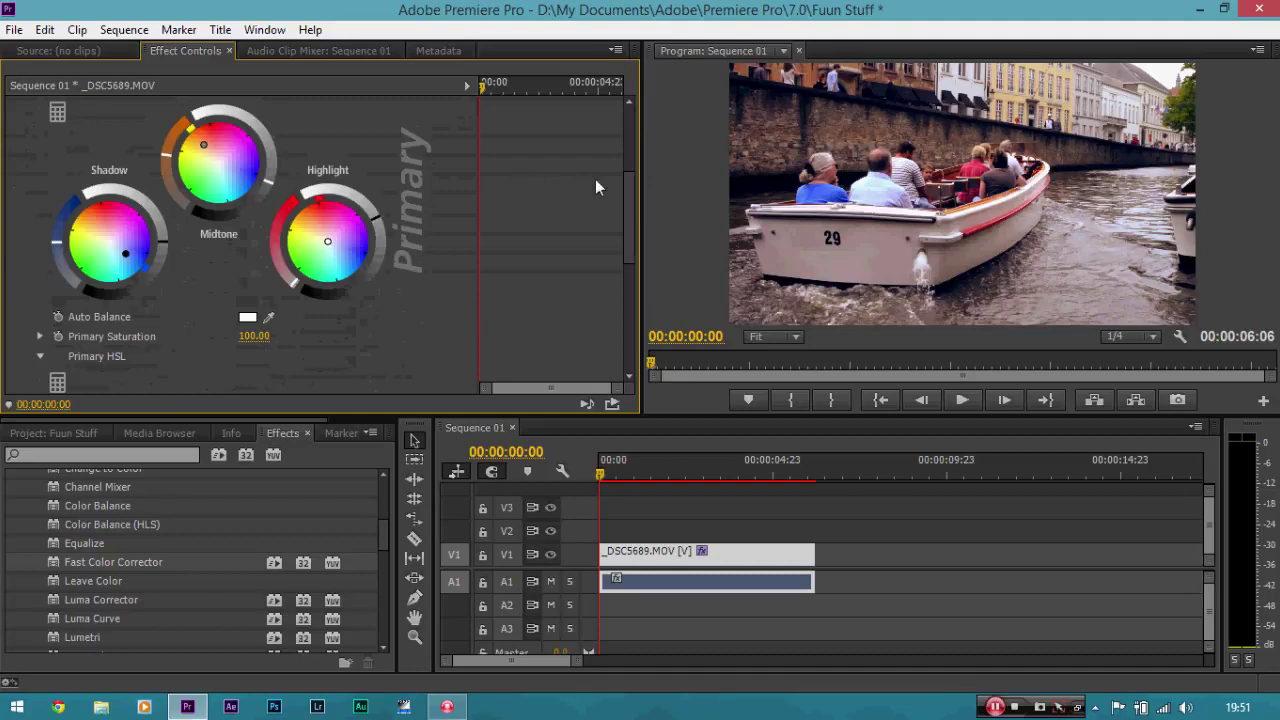
{"action": "scroll", "coordinate": [625, 174], "scroll_direction": "up", "scroll_amount": 5}
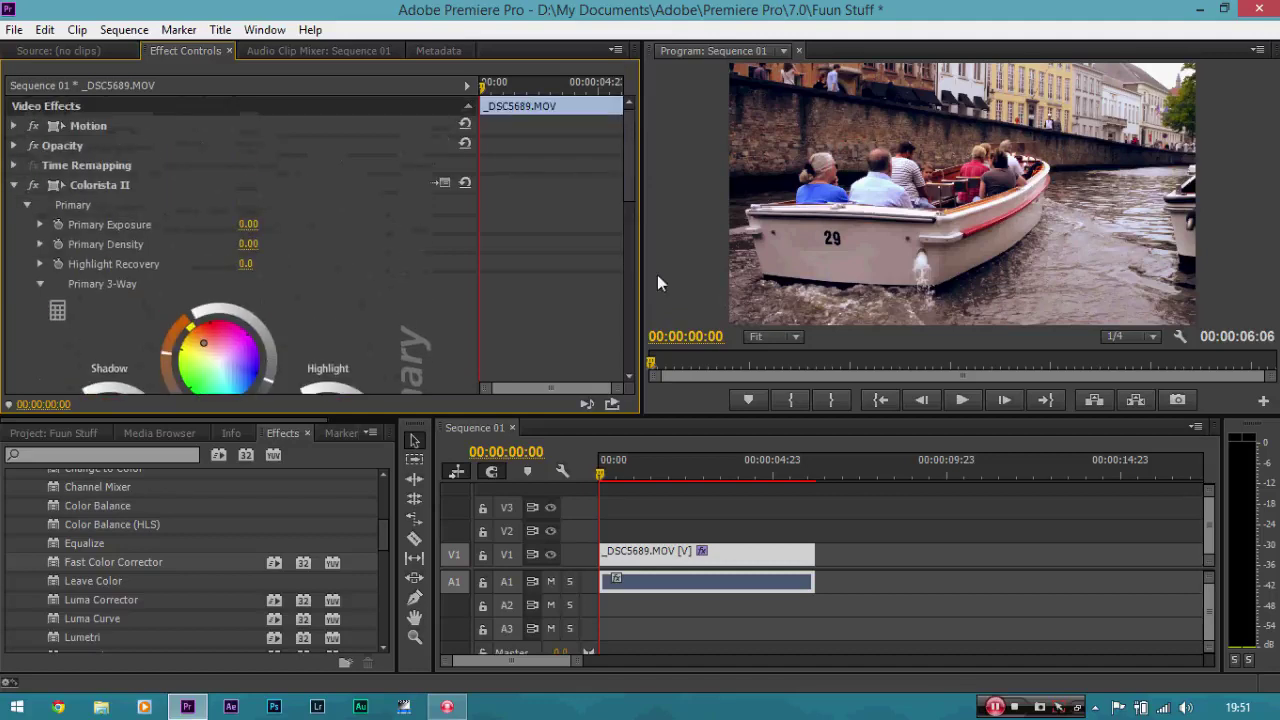
- Magnify the program preview to 150% and inspect the graded image around the brick wall behind the boat
{"action": "left_click", "coordinate": [790, 337]}
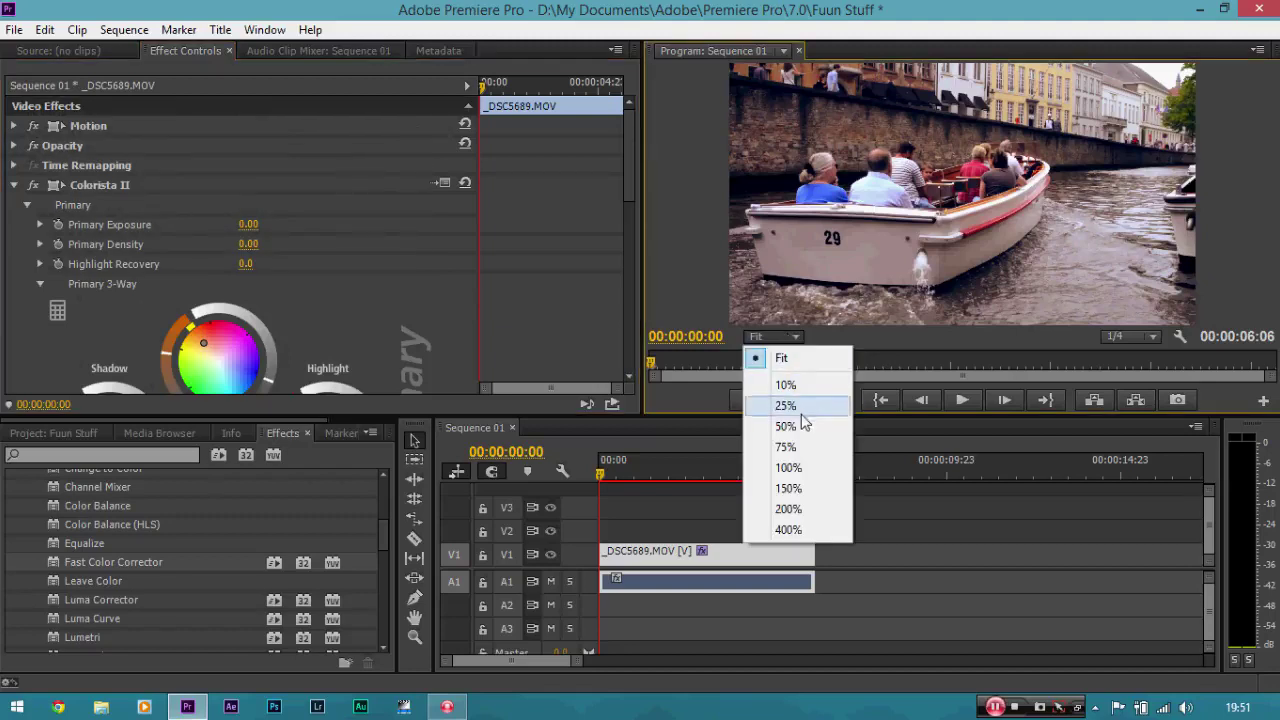
{"action": "left_click", "coordinate": [789, 488]}
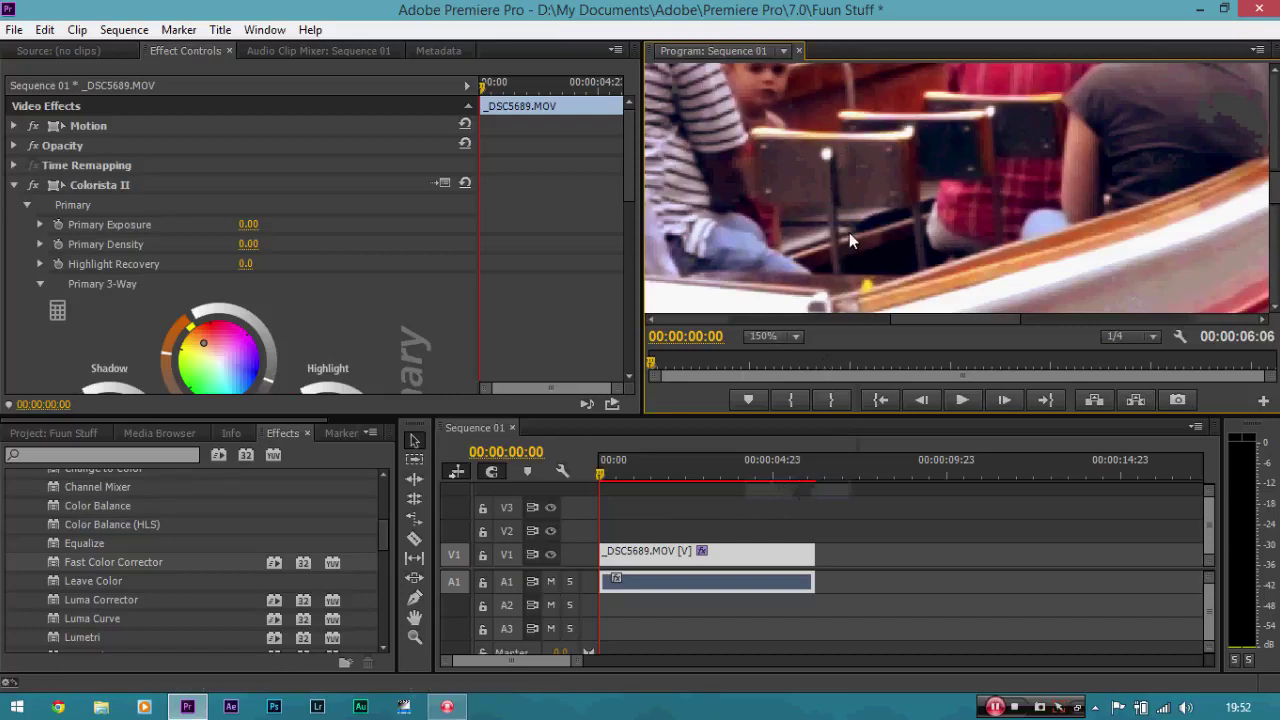
{"action": "key", "text": "h"}
{"action": "left_click_drag", "start_coordinate": [765, 210], "coordinate": [1190, 216]}
{"action": "left_click_drag", "start_coordinate": [800, 200], "coordinate": [917, 317]}
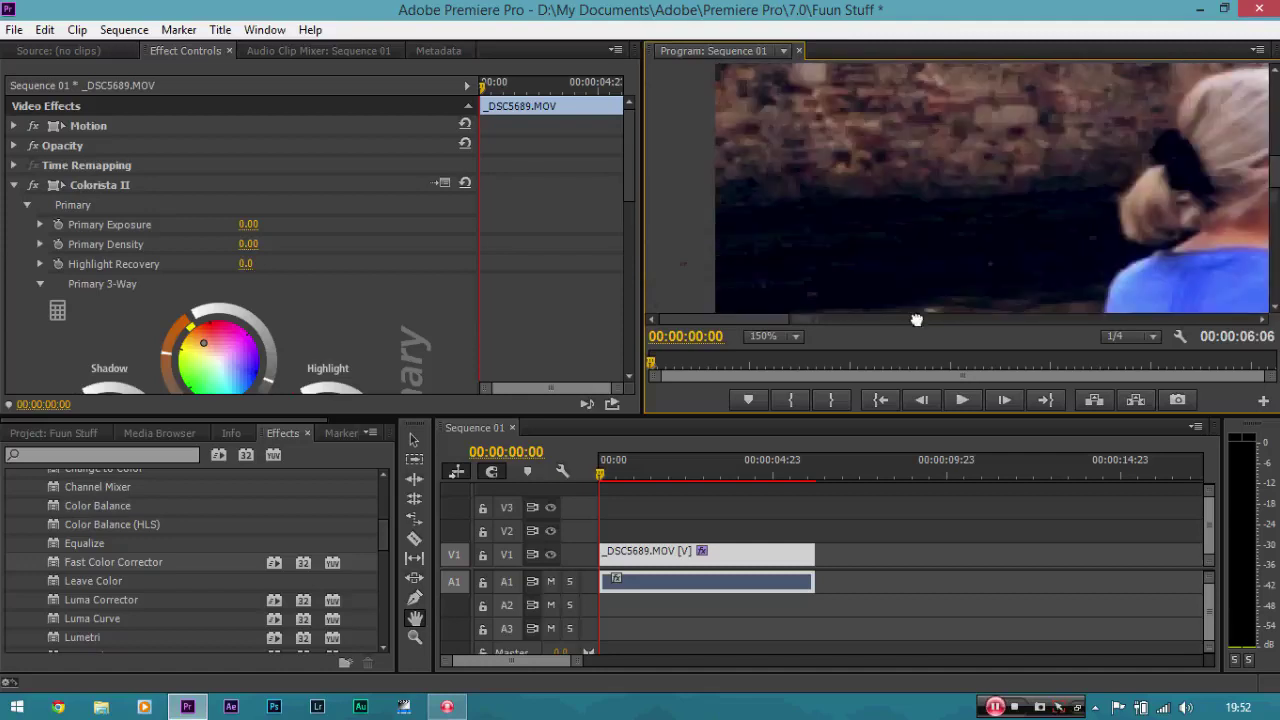
- Compare the dark area below the brick wall at 150% magnification with Colorista II disabled and enabled
{"action": "left_click_drag", "start_coordinate": [889, 205], "coordinate": [891, 163]}
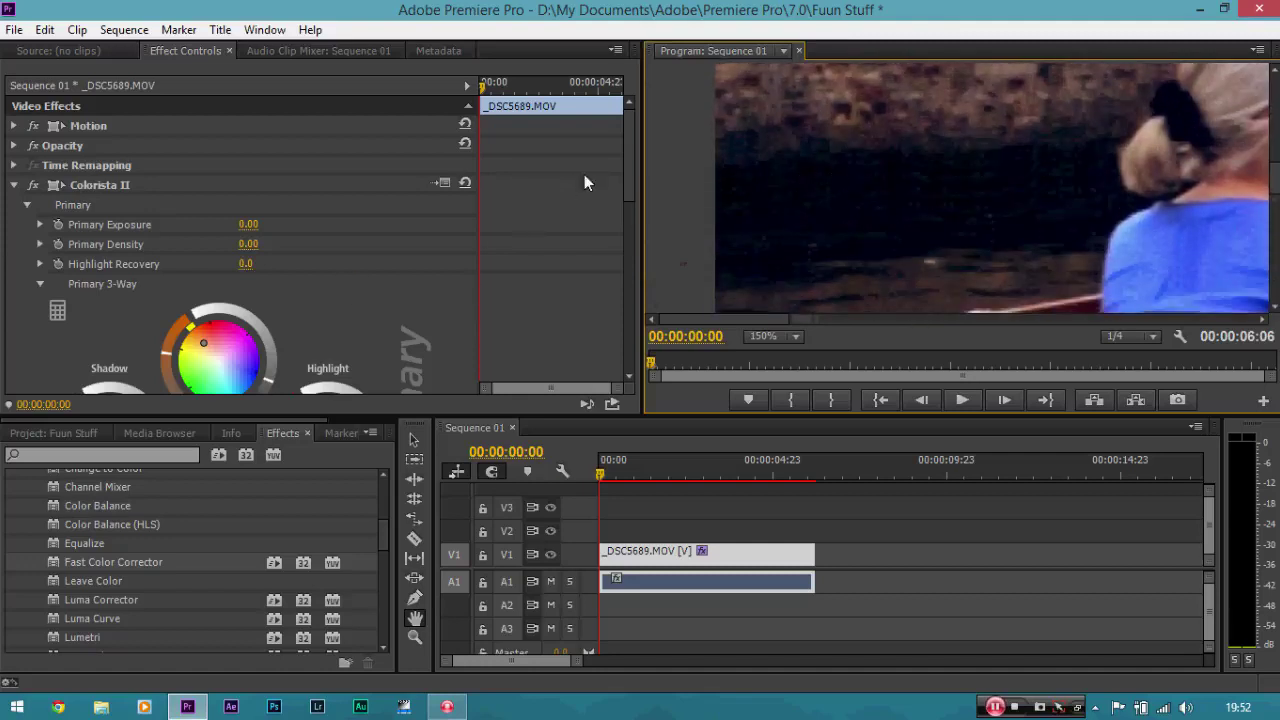
{"action": "left_click_drag", "start_coordinate": [632, 160], "coordinate": [338, 144]}
{"action": "left_click", "coordinate": [415, 442]}
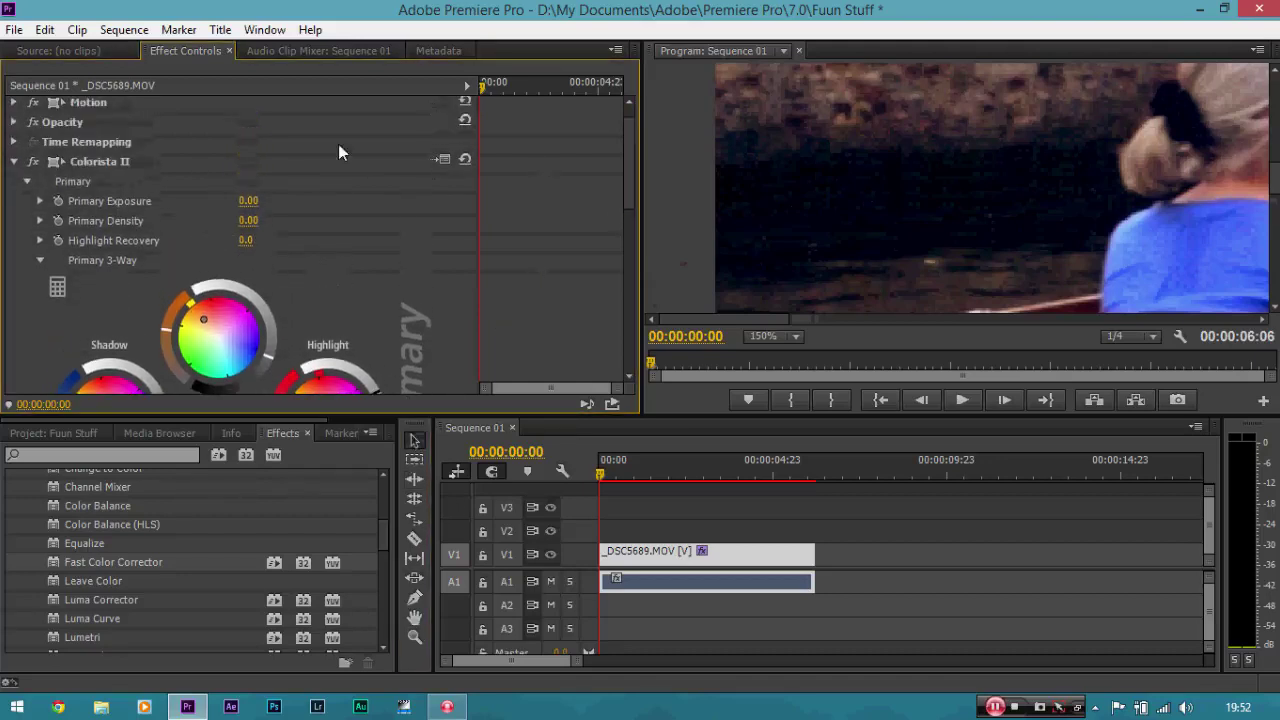
{"action": "left_click", "coordinate": [33, 163]}
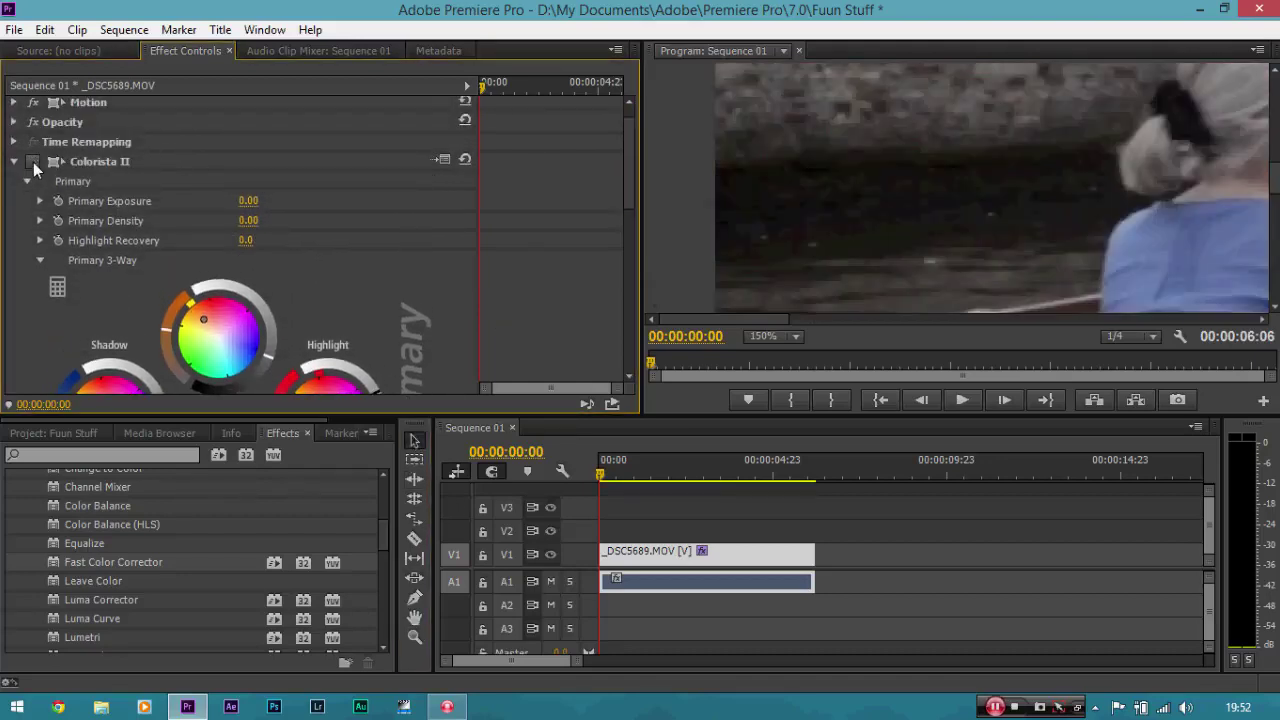
{"action": "left_click", "coordinate": [33, 163]}
{"action": "left_click", "coordinate": [33, 163]}
{"action": "left_click", "coordinate": [33, 163]}
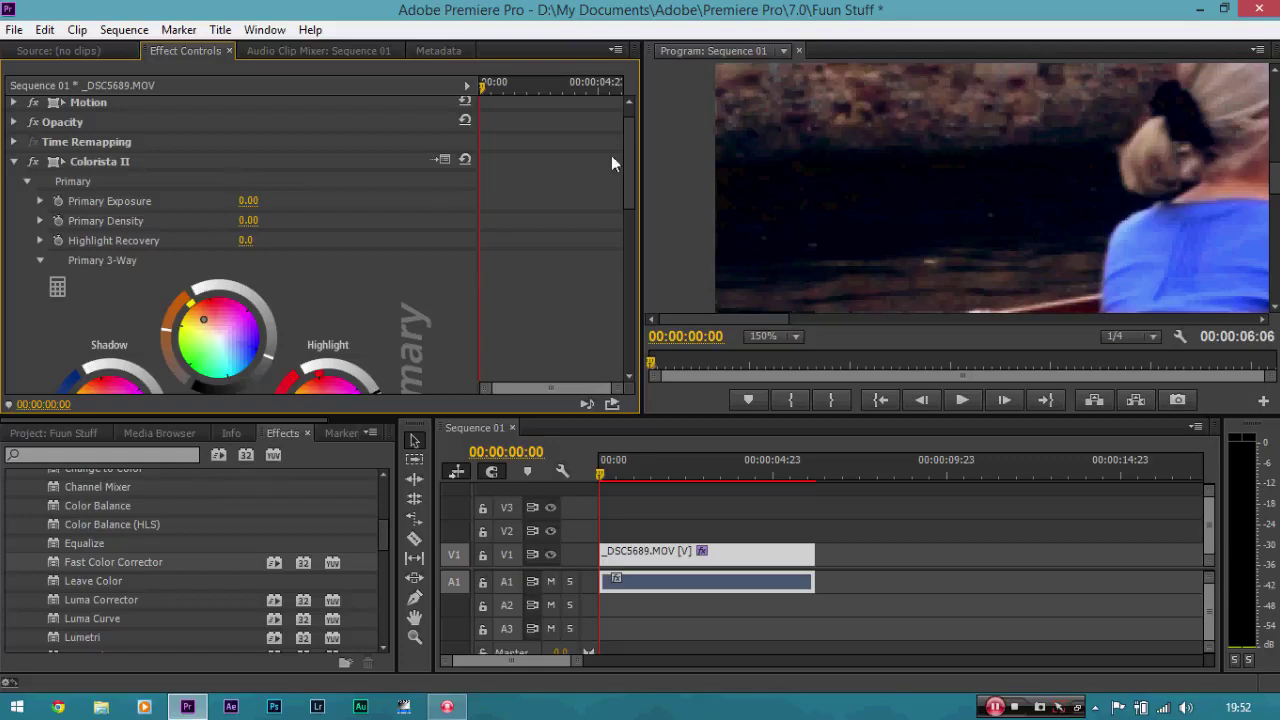
{"action": "left_click_drag", "start_coordinate": [630, 154], "coordinate": [609, 188]}
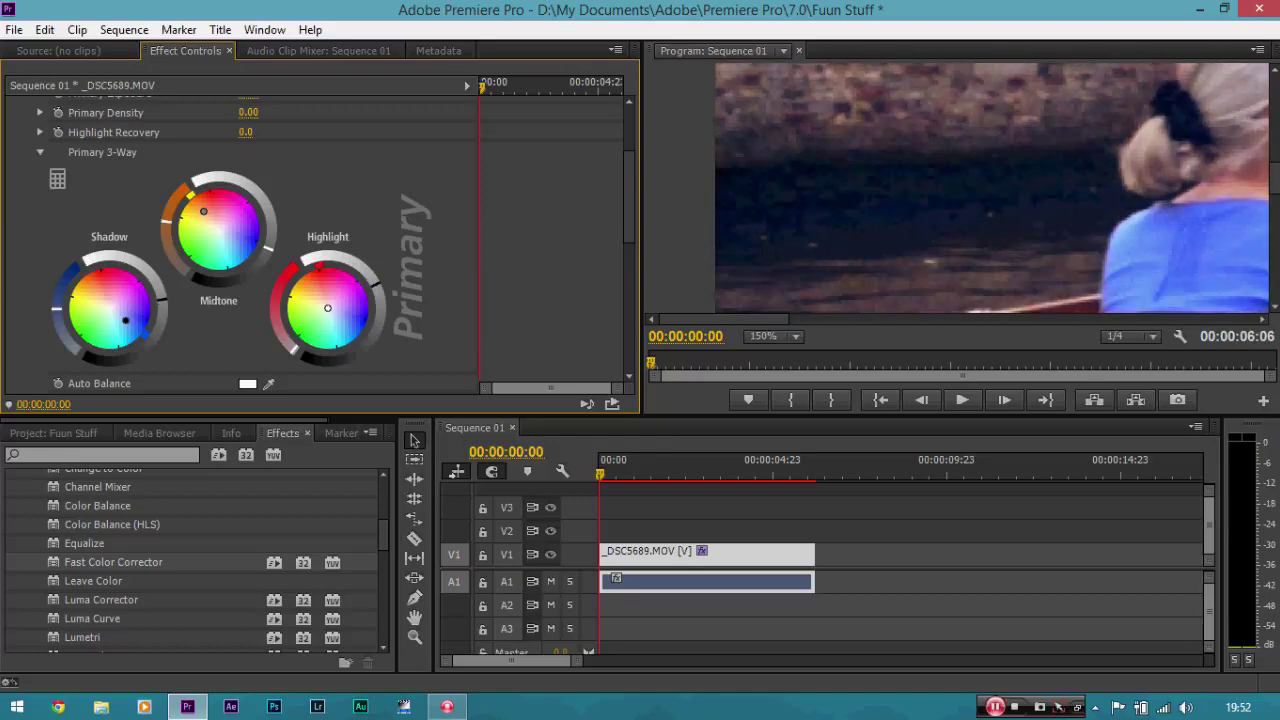
{"action": "left_click_drag", "start_coordinate": [632, 195], "coordinate": [632, 155]}
{"action": "left_click", "coordinate": [34, 187]}
{"action": "left_click", "coordinate": [34, 187]}
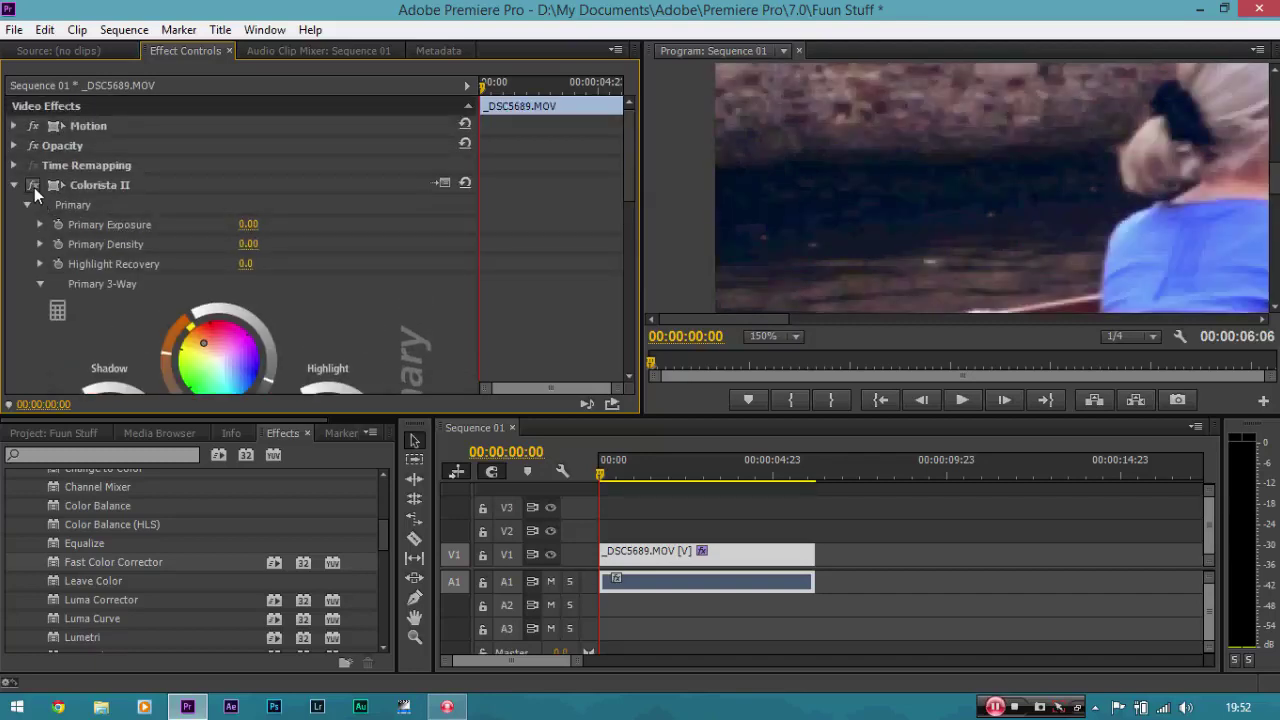
{"action": "left_click", "coordinate": [34, 187]}
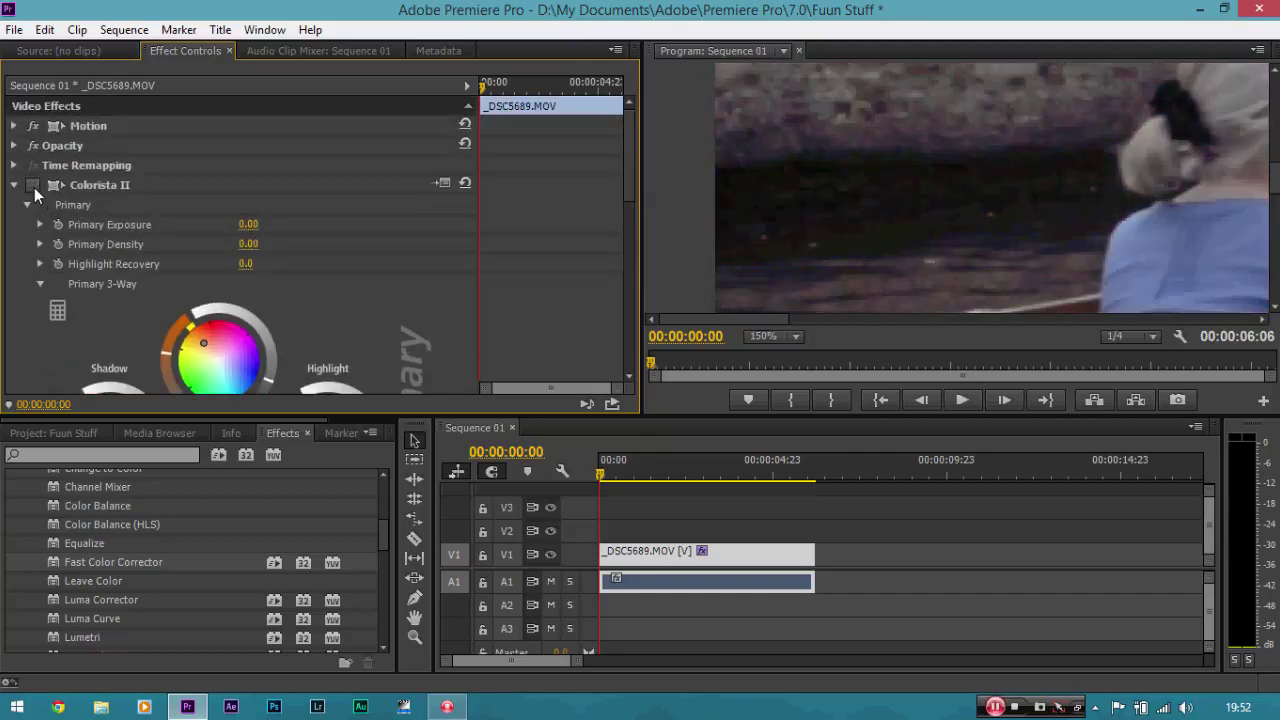
- Fit the whole frame in the program preview and enable Colorista II again
{"action": "left_click", "coordinate": [790, 337]}
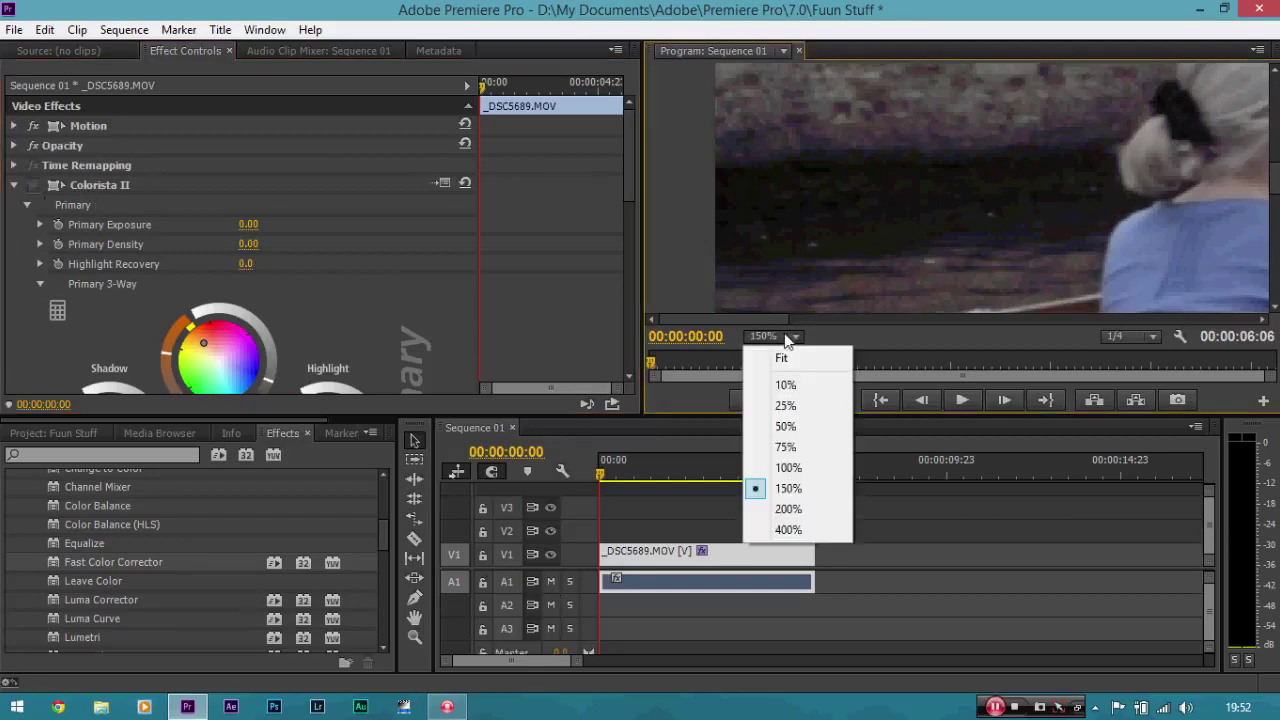
{"action": "left_click", "coordinate": [796, 359]}
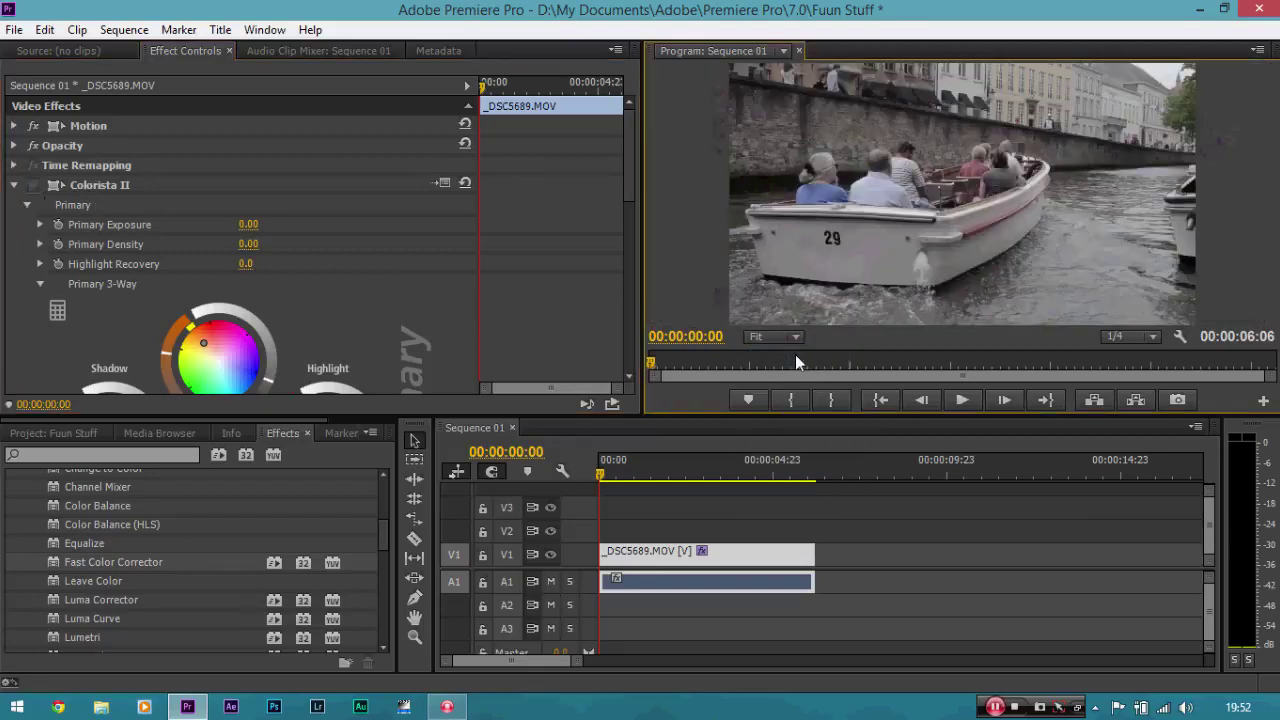
{"action": "left_click", "coordinate": [34, 185]}
{"action": "left_click_drag", "start_coordinate": [632, 182], "coordinate": [629, 204]}
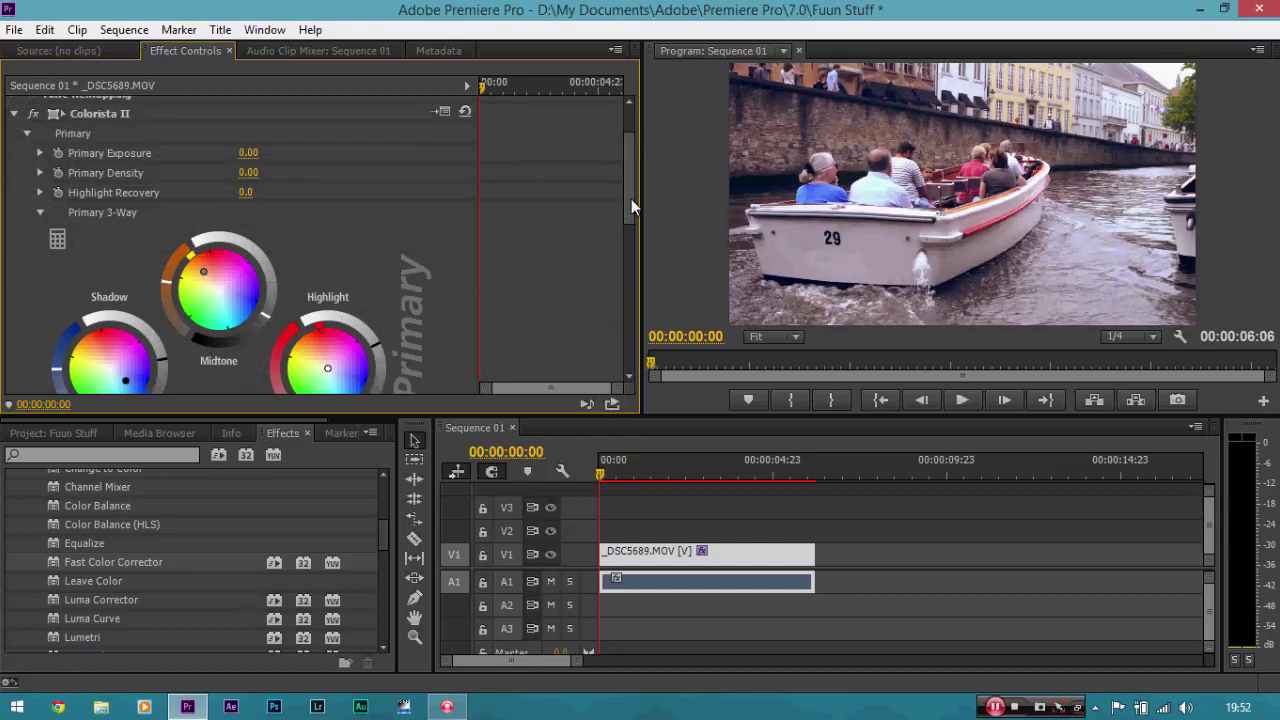
{"action": "left_click_drag", "start_coordinate": [631, 199], "coordinate": [621, 331]}
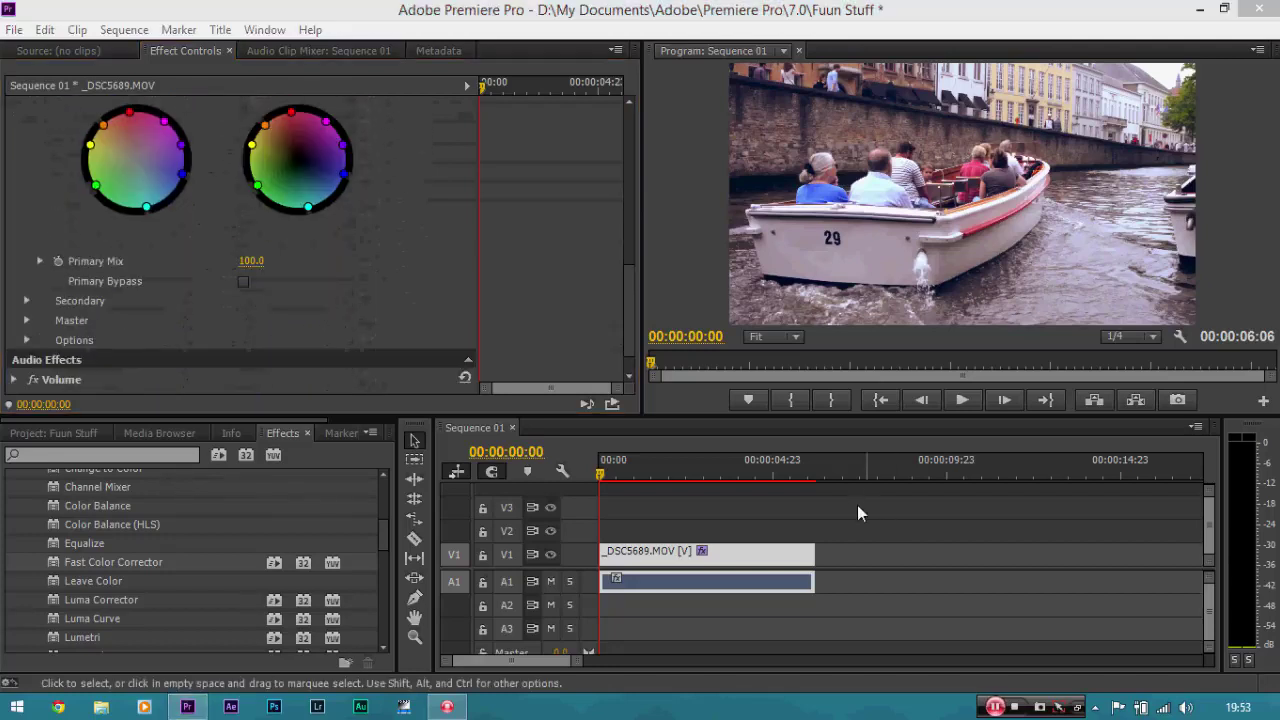
{"action": "left_click", "coordinate": [578, 259]}
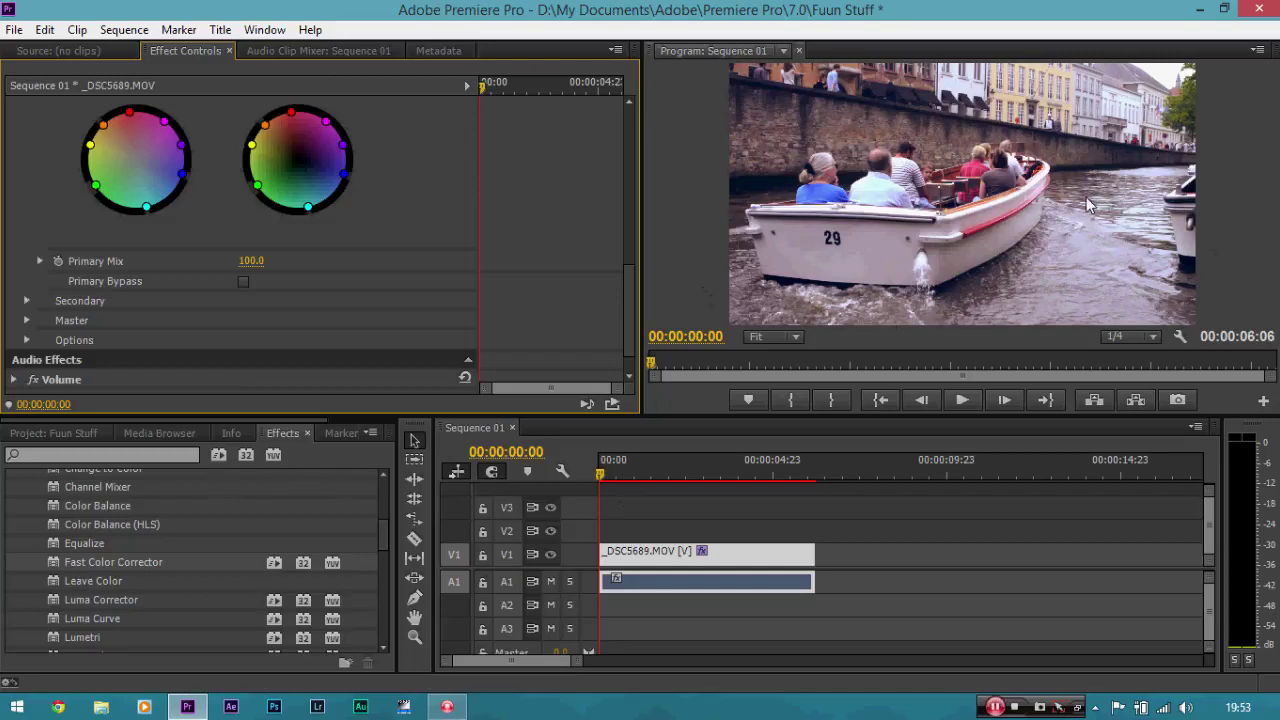
{"action": "left_click", "coordinate": [749, 558]}
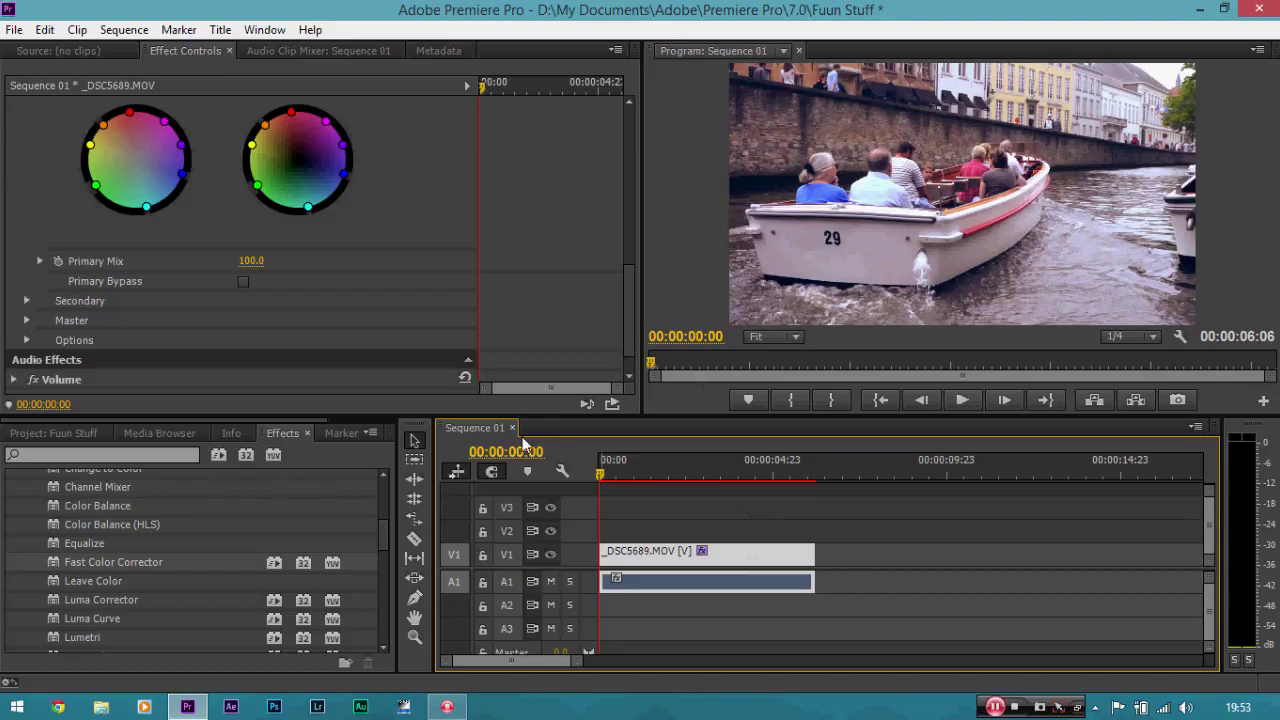
- Create a new sequence, Sequence 02, from the DSLR 1080p24 preset with a frame size of 1920 by 800
{"action": "left_click", "coordinate": [10, 30]}
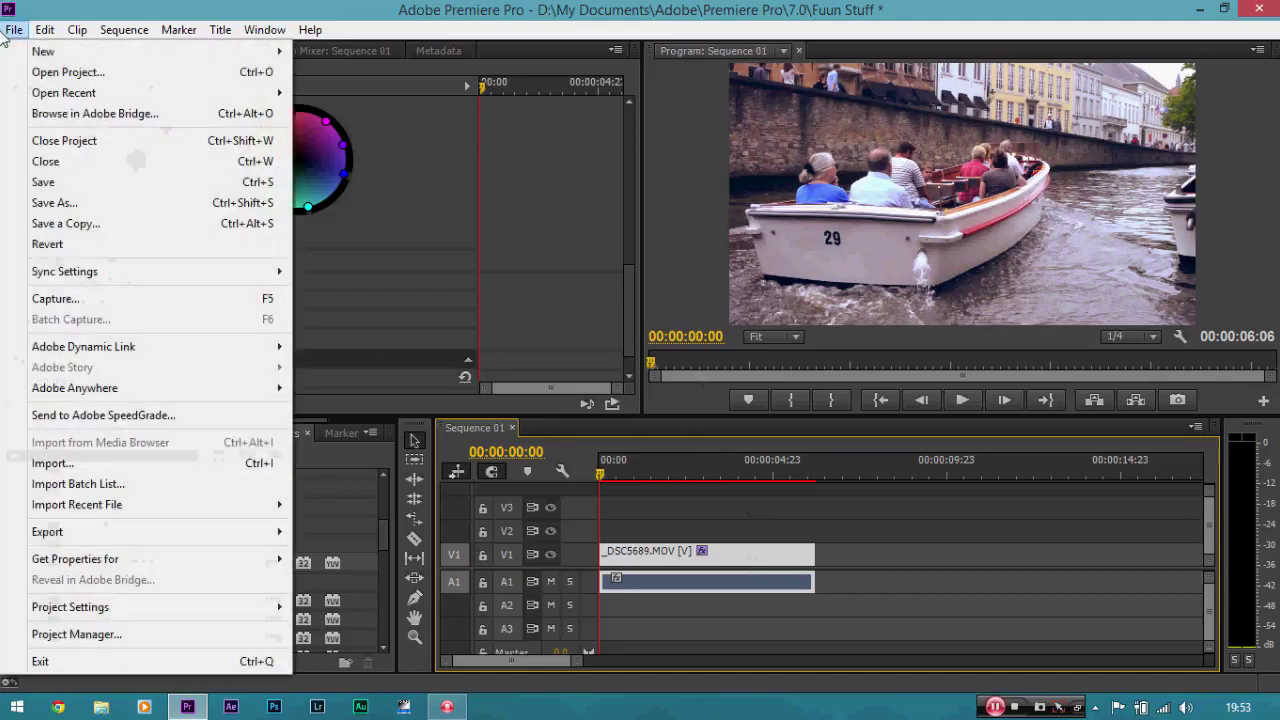
{"action": "mouse_move", "coordinate": [116, 55]}
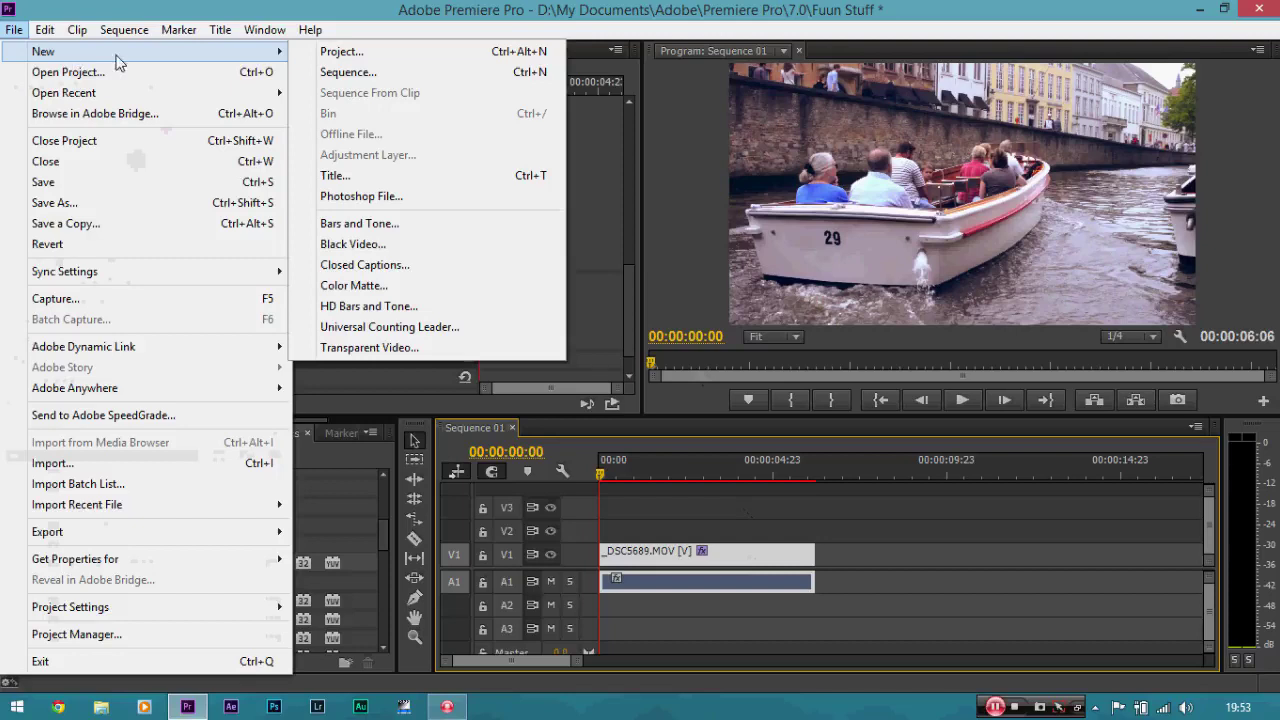
{"action": "left_click", "coordinate": [323, 73]}
{"action": "left_click", "coordinate": [438, 211]}
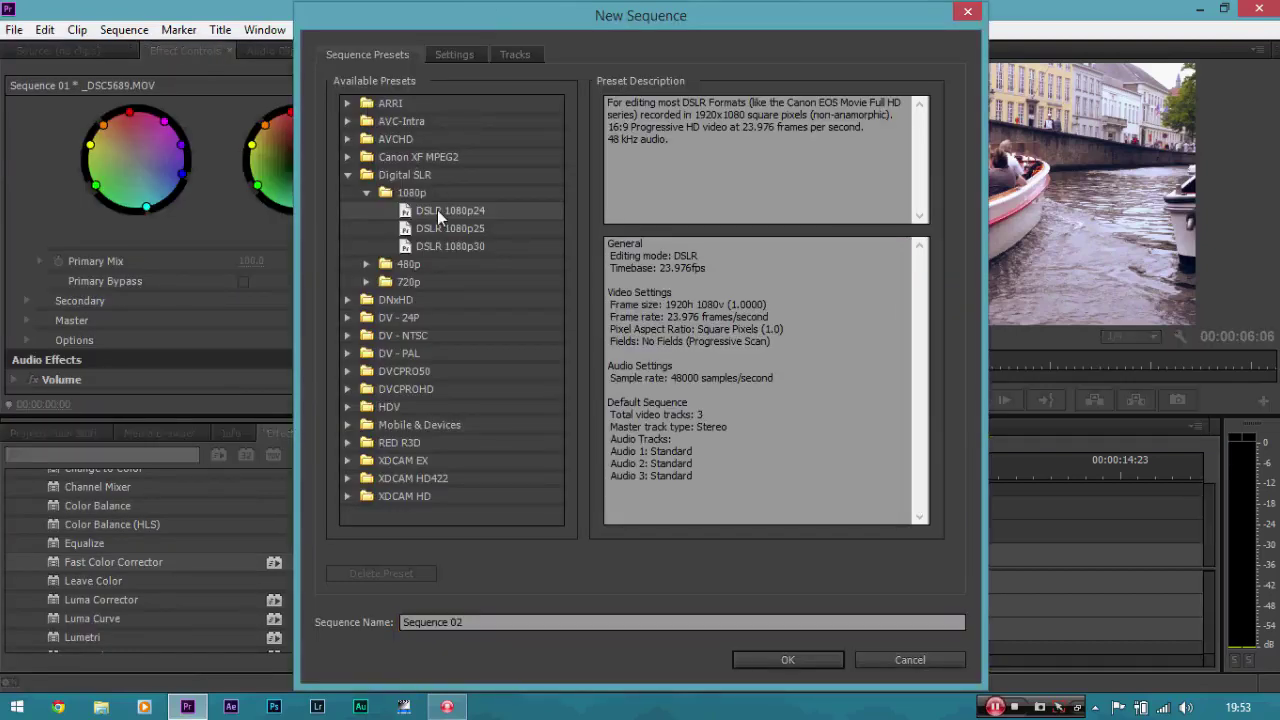
{"action": "left_click", "coordinate": [452, 55]}
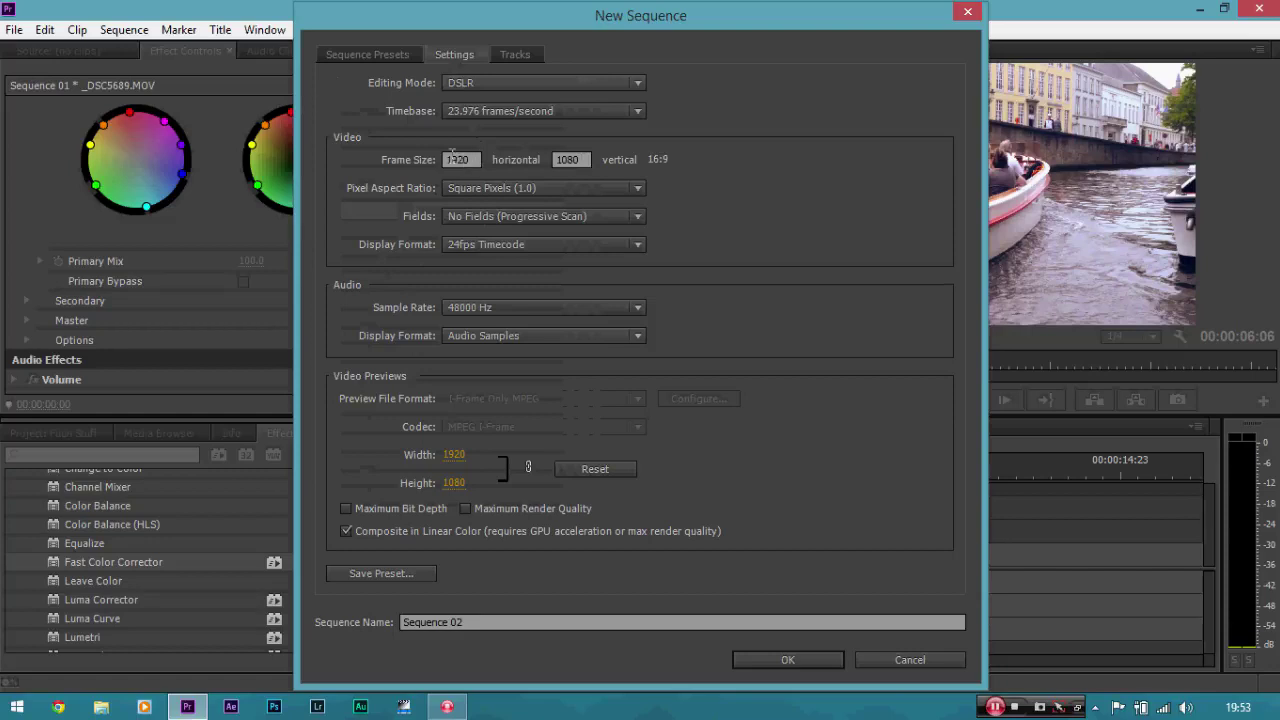
{"action": "left_click", "coordinate": [578, 156]}
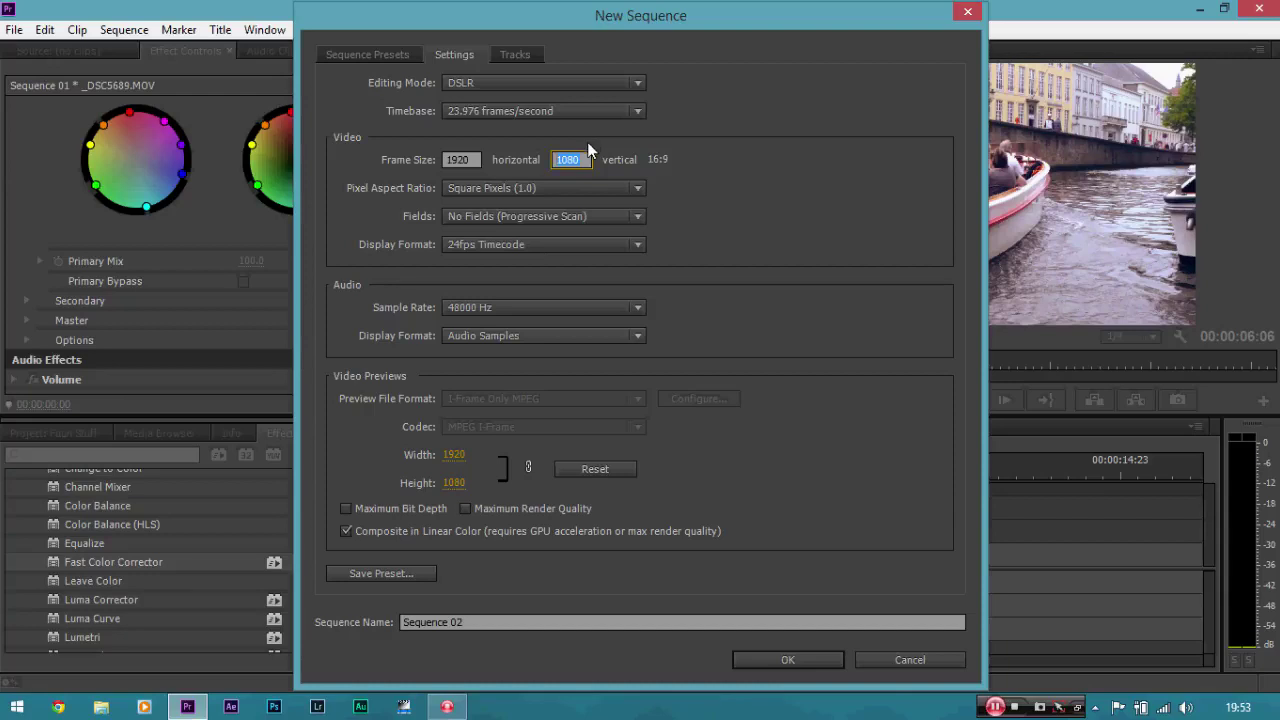
{"action": "key", "text": "BackSpace"}
{"action": "type", "text": "800"}
{"action": "key", "text": "Tab"}
{"action": "left_click", "coordinate": [799, 662]}
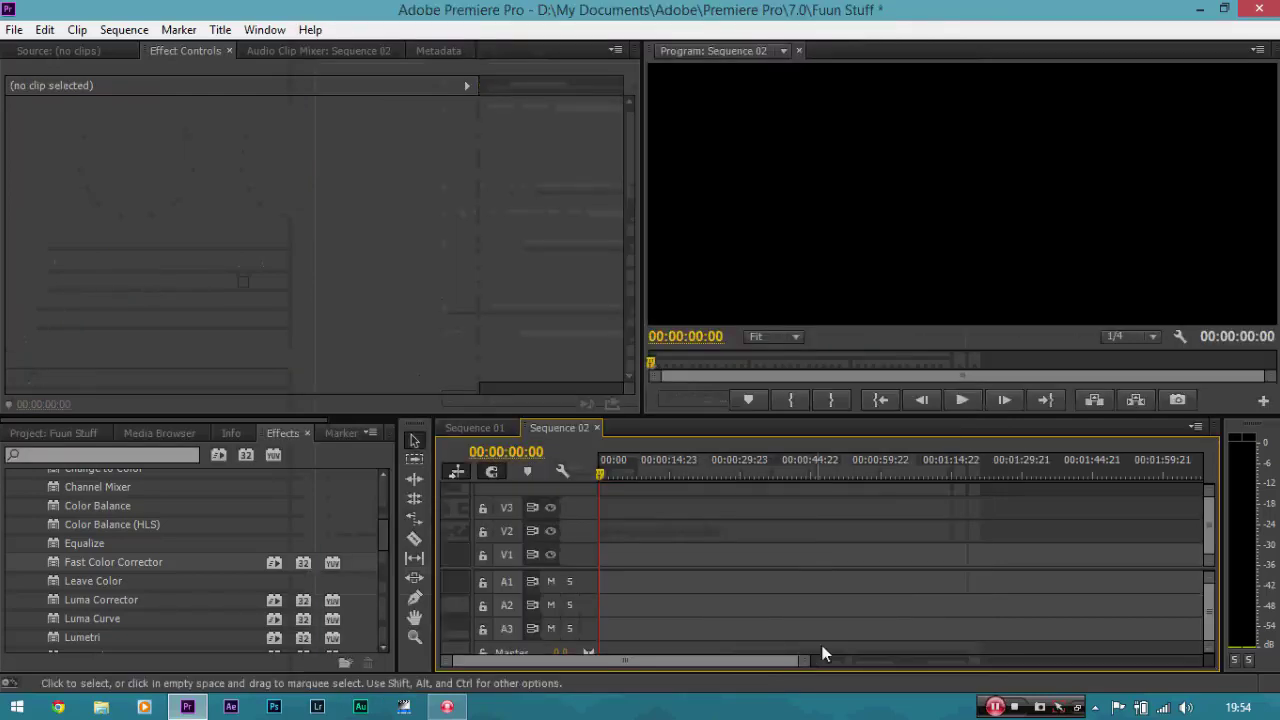
- Compare the frame shapes of Sequence 01 and Sequence 02 in the program preview, ending on Sequence 01
{"action": "left_click", "coordinate": [494, 427]}
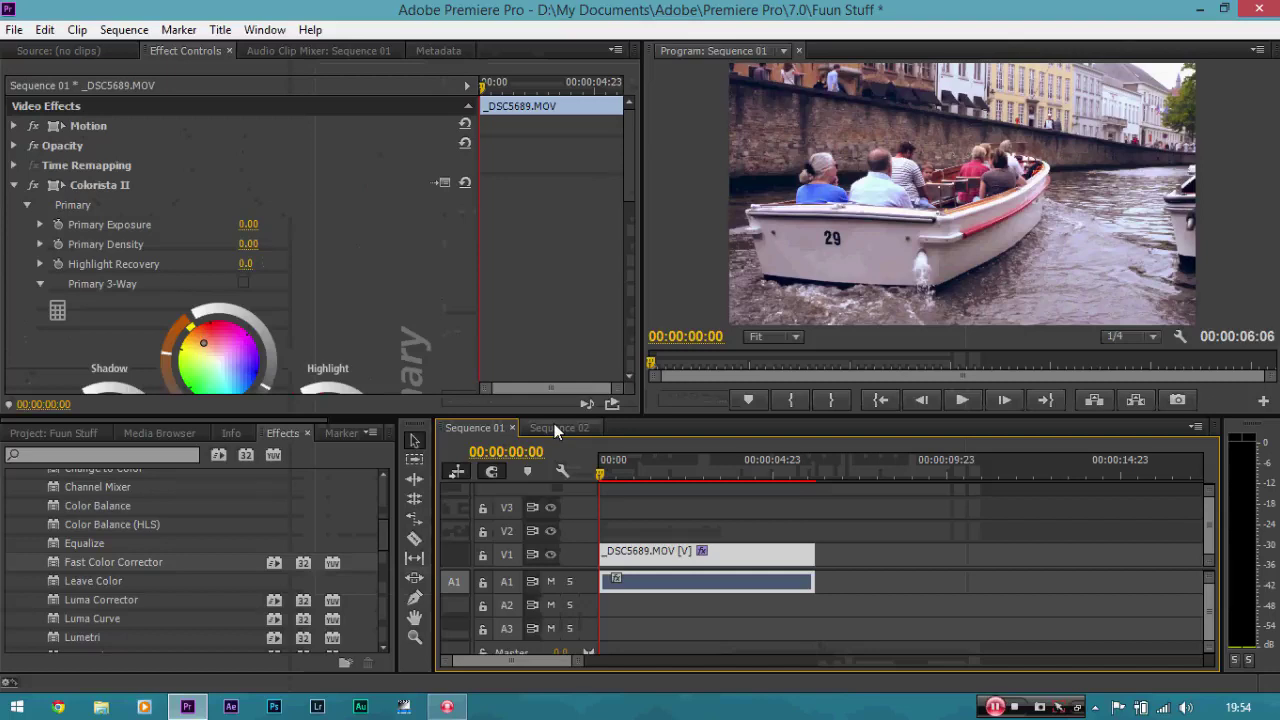
{"action": "left_click", "coordinate": [556, 427]}
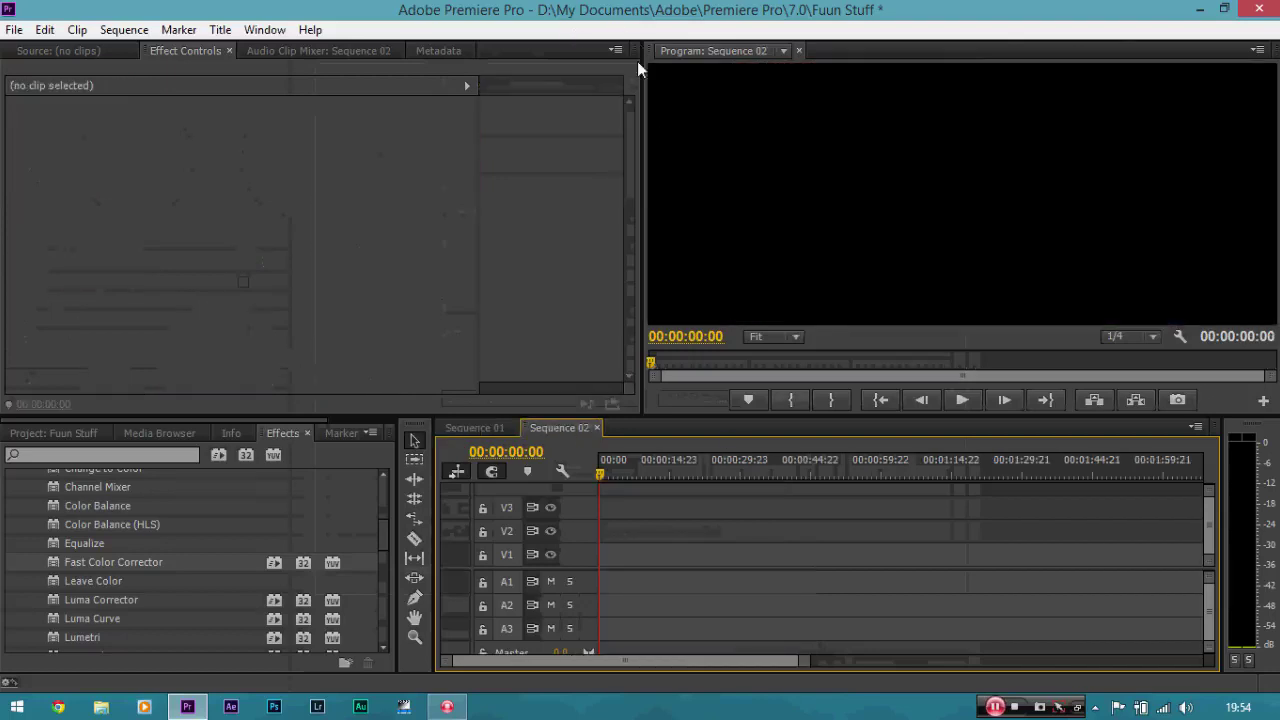
{"action": "left_click", "coordinate": [494, 428]}
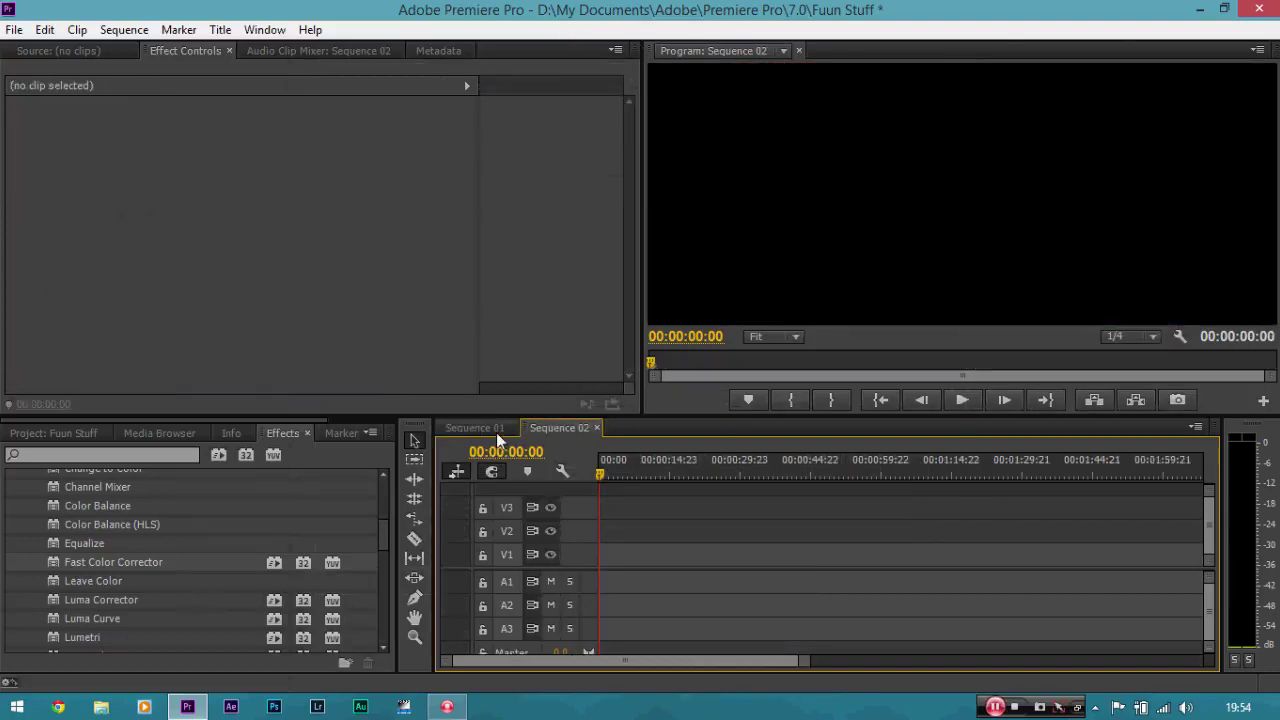
{"action": "left_click", "coordinate": [550, 427]}
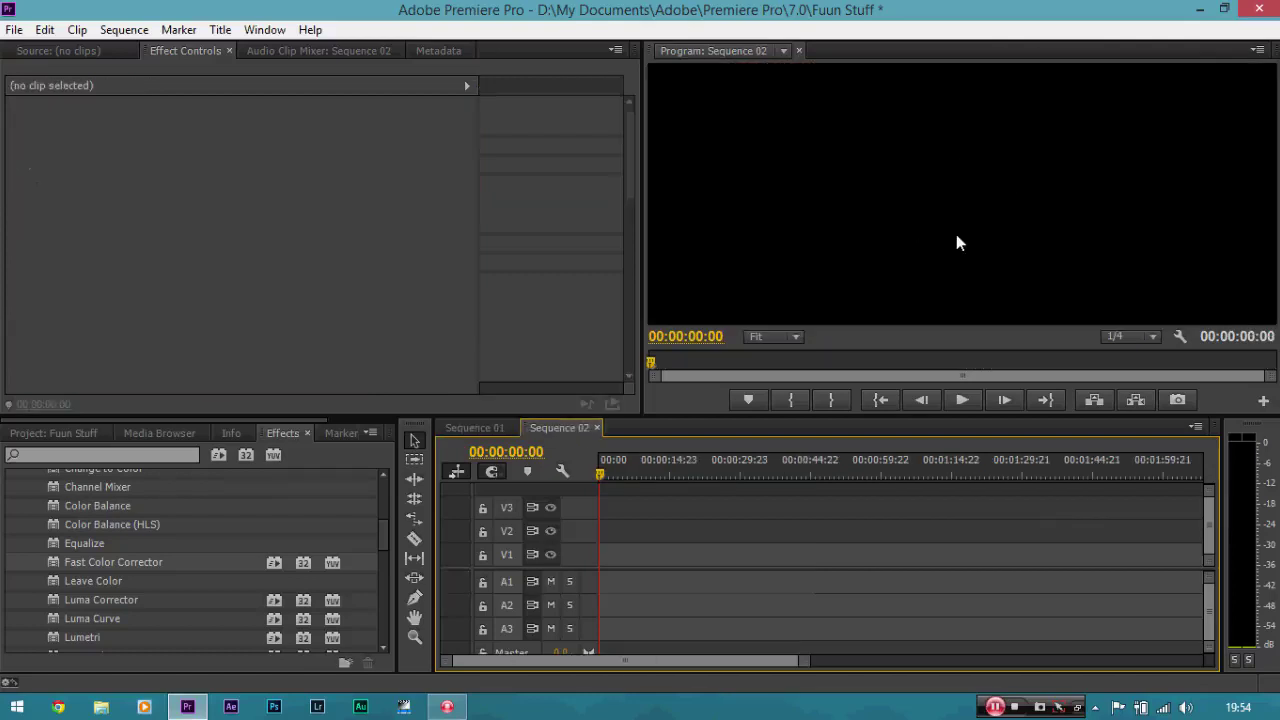
{"action": "left_click", "coordinate": [489, 428]}
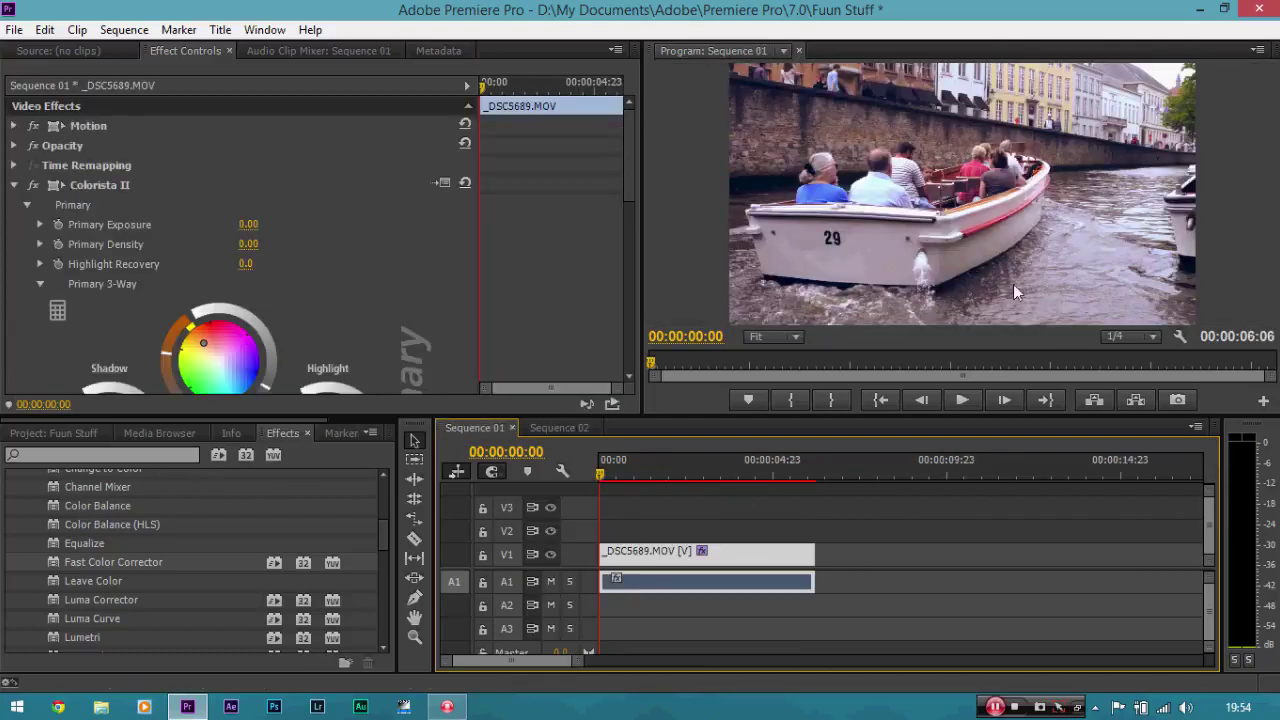
- Copy the graded _DSC5689.MOV clip from Sequence 01 and paste it at the start of Sequence 02
{"action": "right_click", "coordinate": [771, 558]}
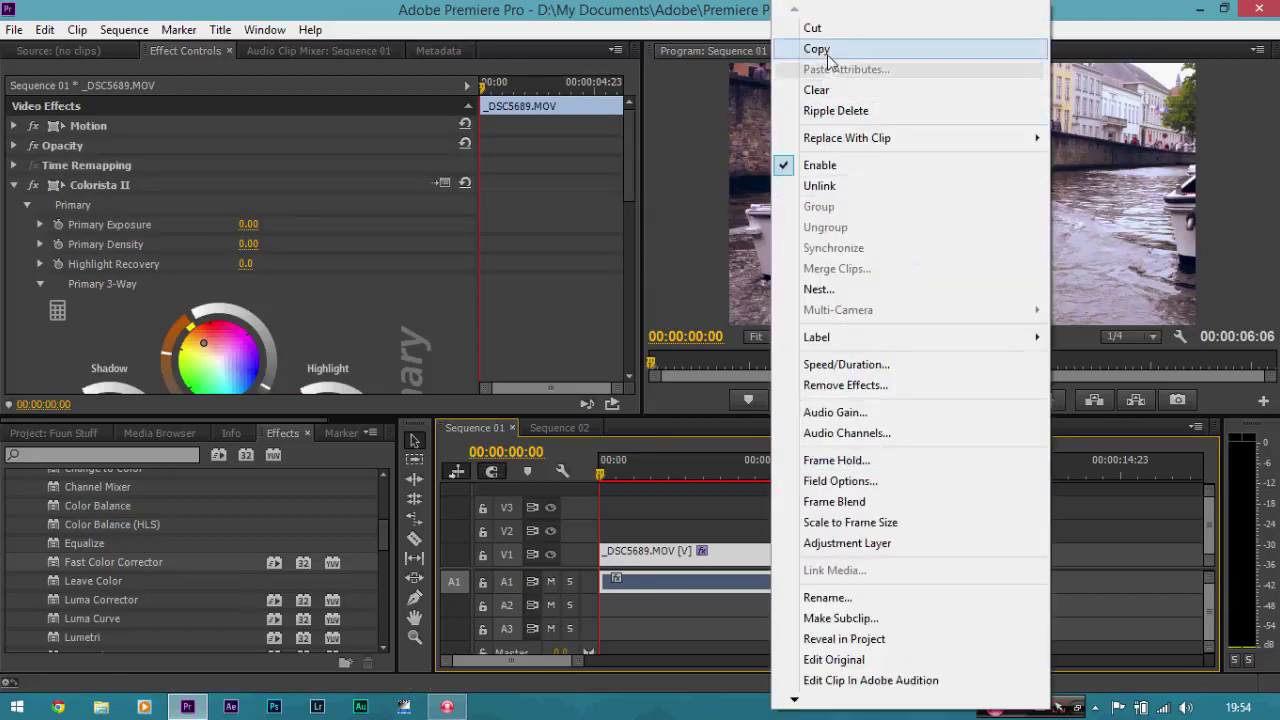
{"action": "left_click", "coordinate": [817, 48]}
{"action": "mouse_move", "coordinate": [630, 133]}
{"action": "left_mouse_down"}
{"action": "mouse_move", "coordinate": [619, 302]}
{"action": "mouse_move", "coordinate": [621, 136]}
{"action": "left_mouse_up"}
{"action": "left_click", "coordinate": [582, 433]}
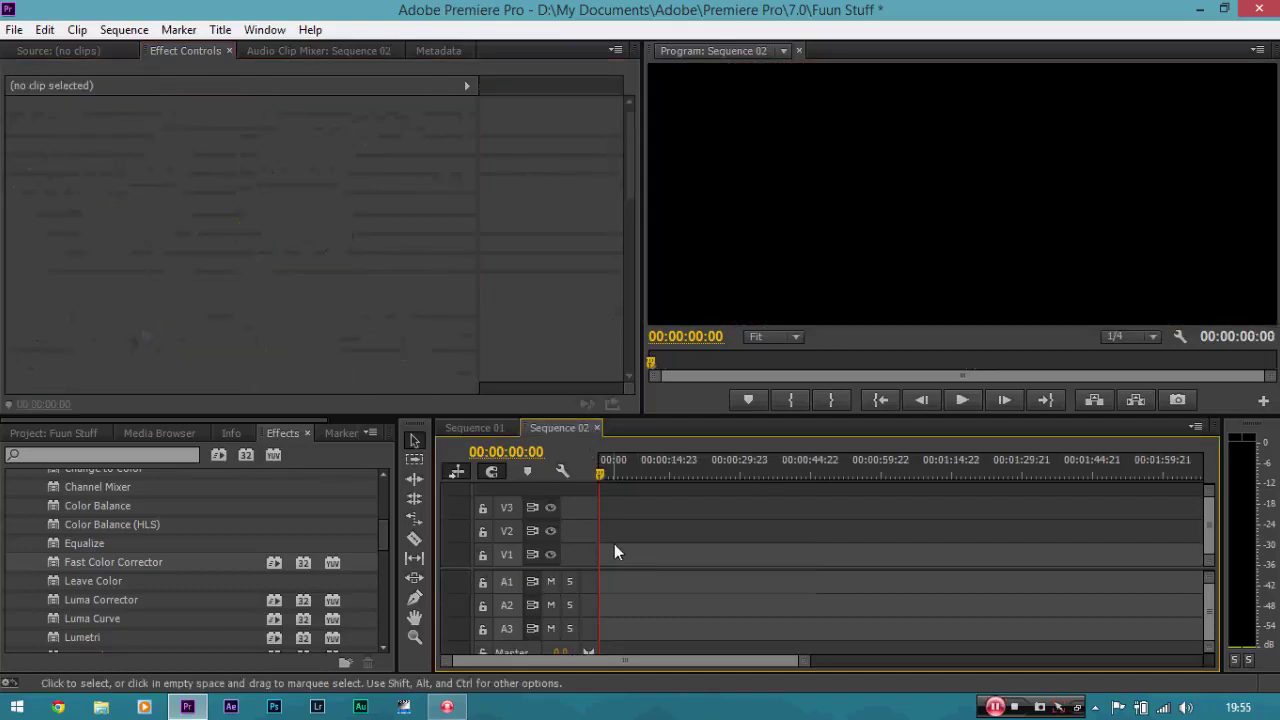
{"action": "key", "text": "ctrl+v"}
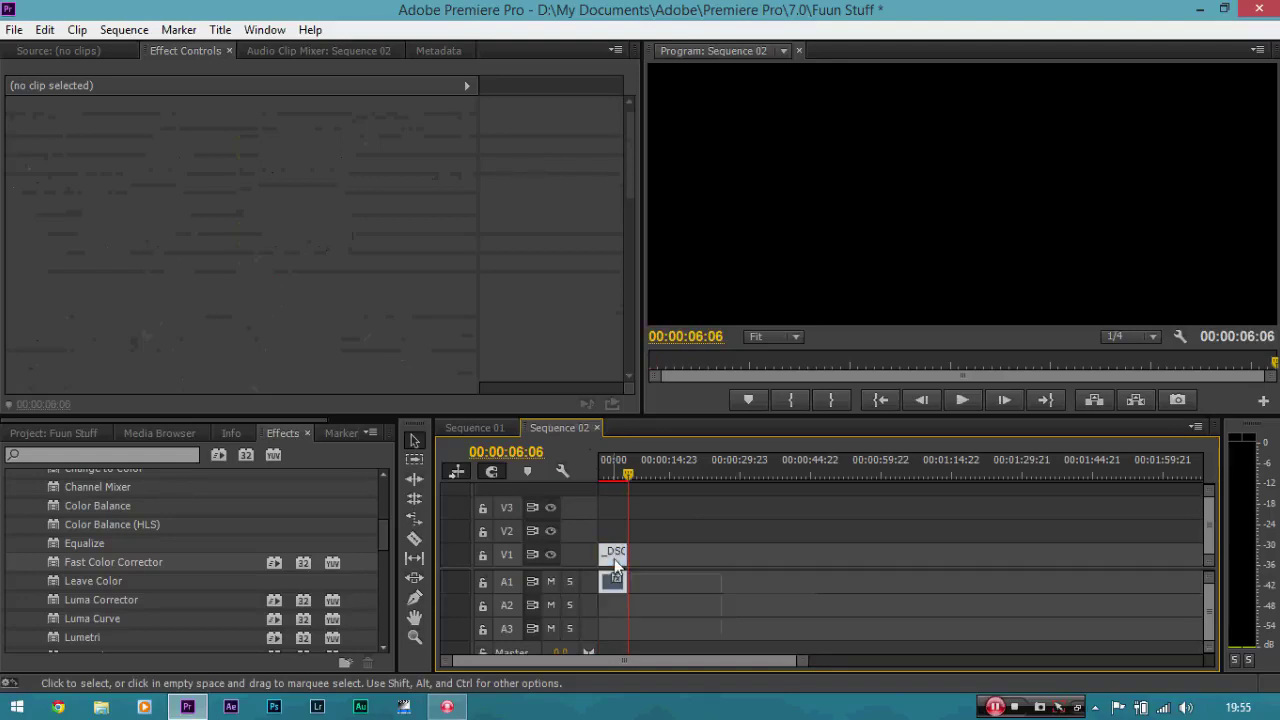
- Return the playhead to the start of Sequence 02 and briefly play the pasted clip in the wider frame
{"action": "left_click", "coordinate": [613, 553]}
{"action": "left_click_drag", "start_coordinate": [623, 468], "coordinate": [602, 476]}
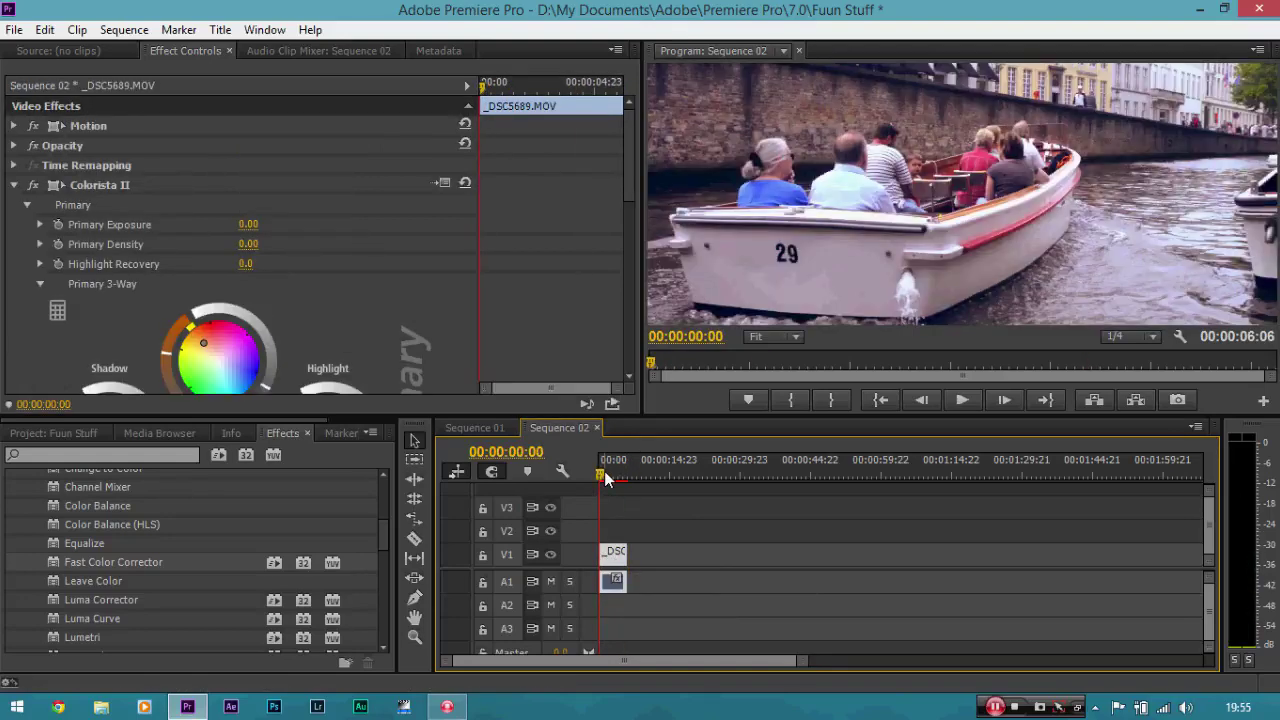
{"action": "key", "text": "equal"}
{"action": "key", "text": "equal"}
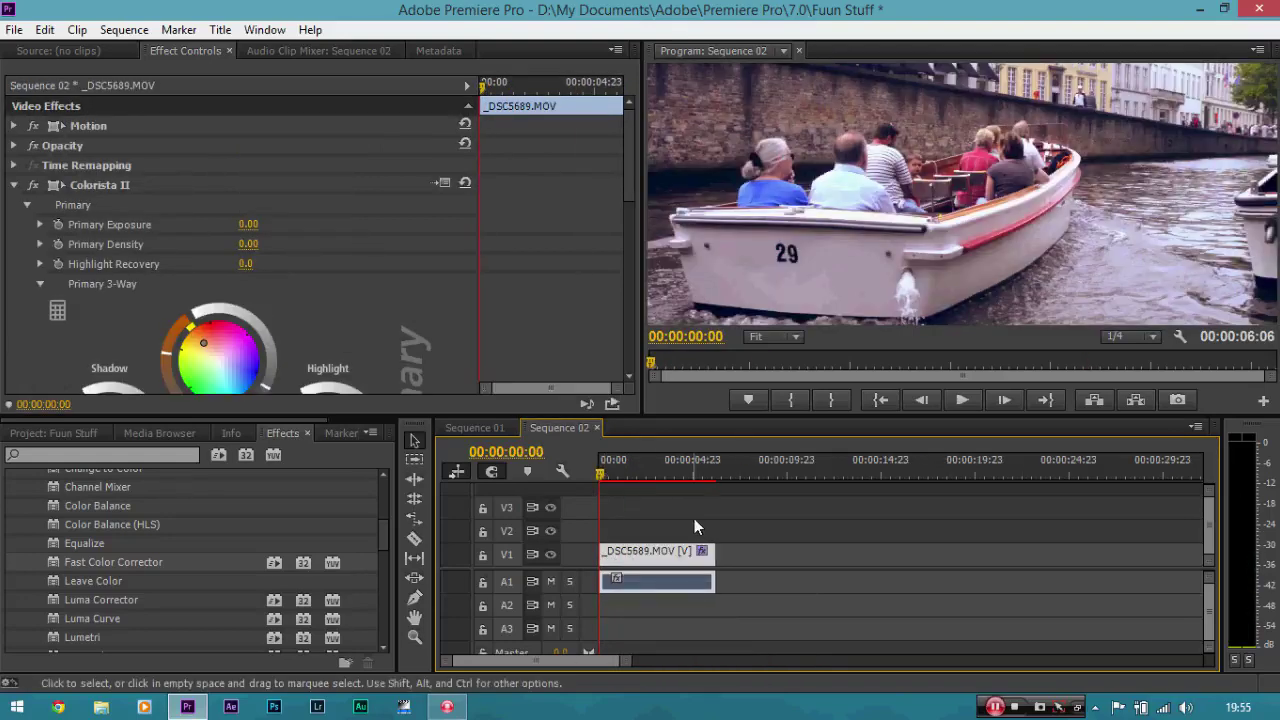
{"action": "key", "text": "space"}
{"action": "key", "text": "space"}
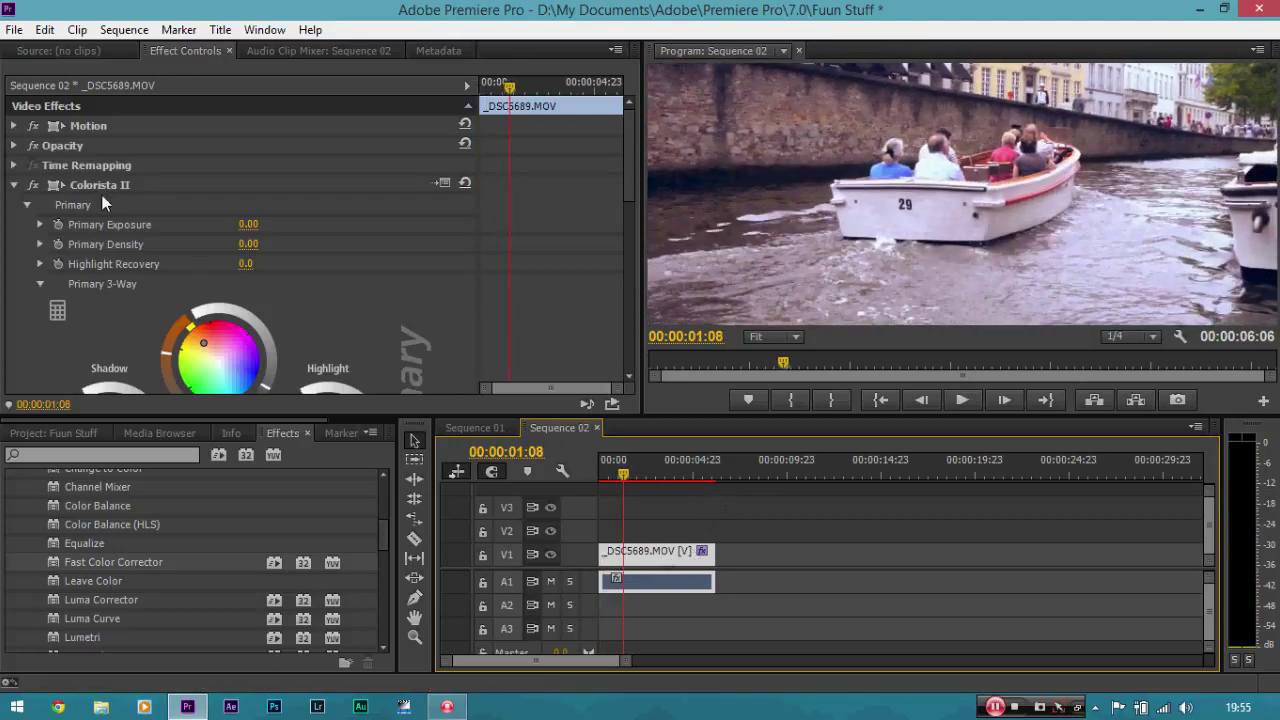
- Shift the clip down within the widescreen frame by setting its vertical Motion position to 513
{"action": "left_click", "coordinate": [15, 126]}
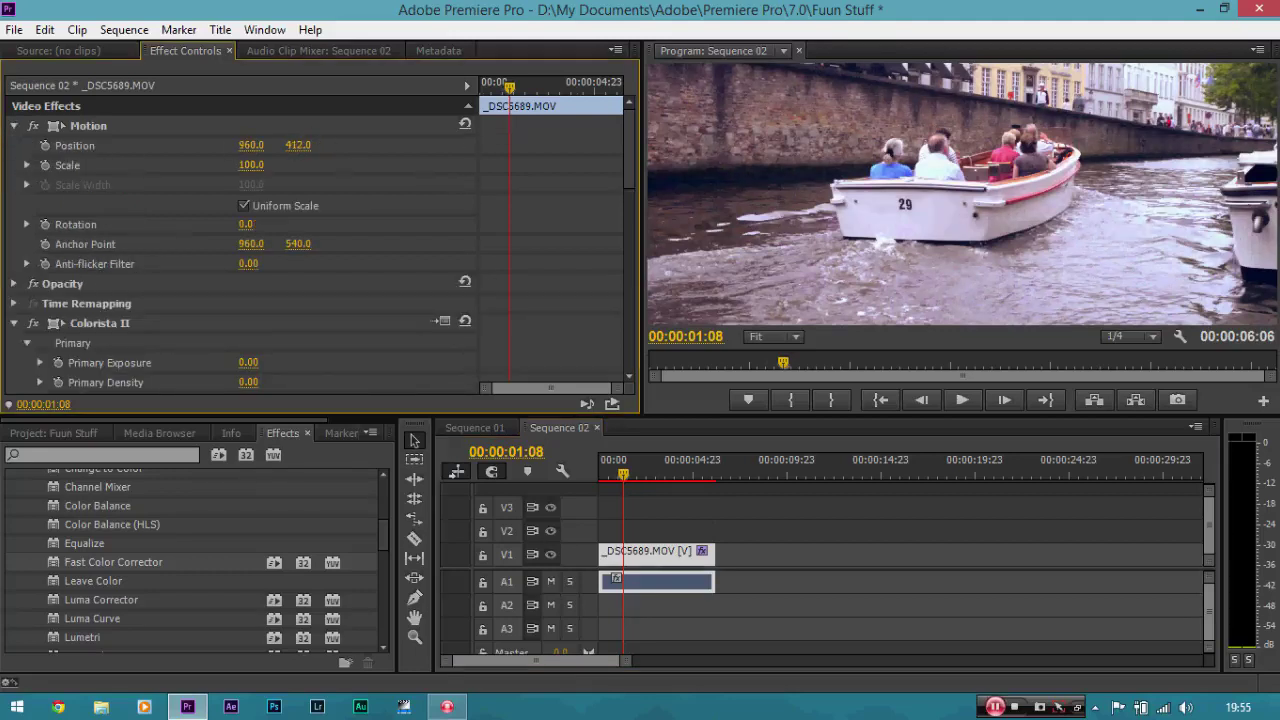
{"action": "left_click_drag", "start_coordinate": [298, 145], "coordinate": [411, 145]}
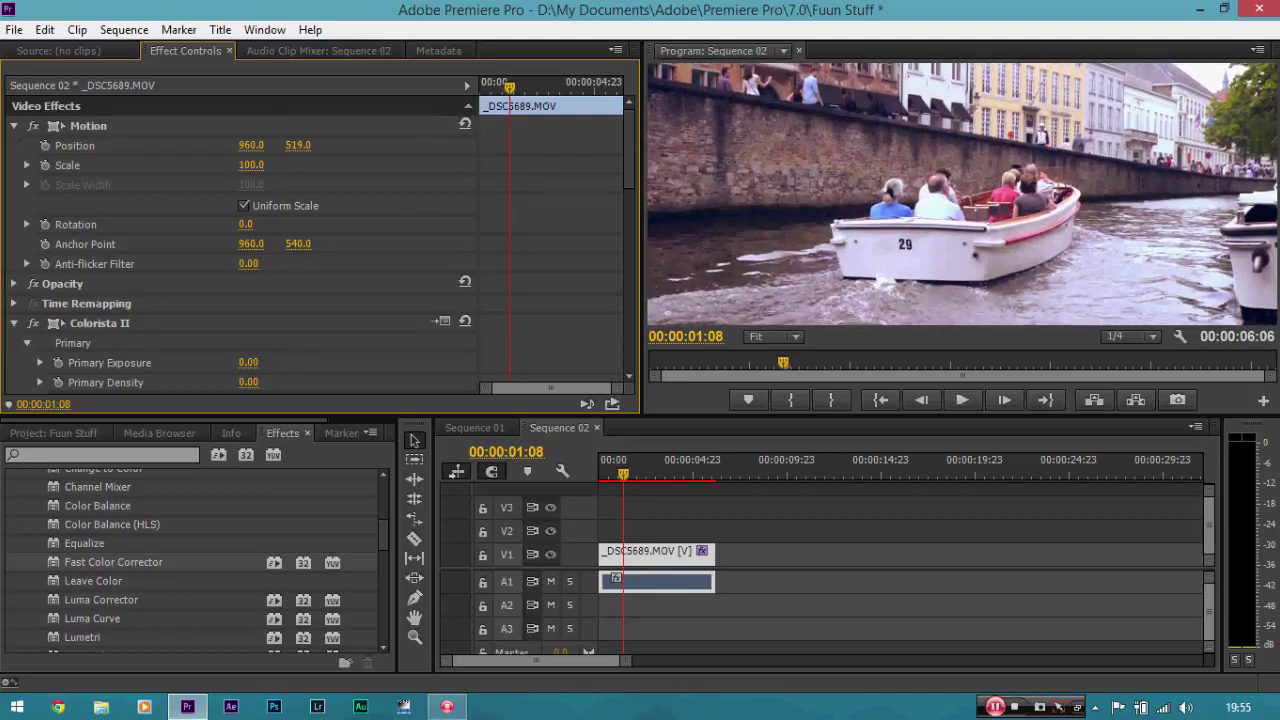
{"action": "left_click", "coordinate": [687, 548]}
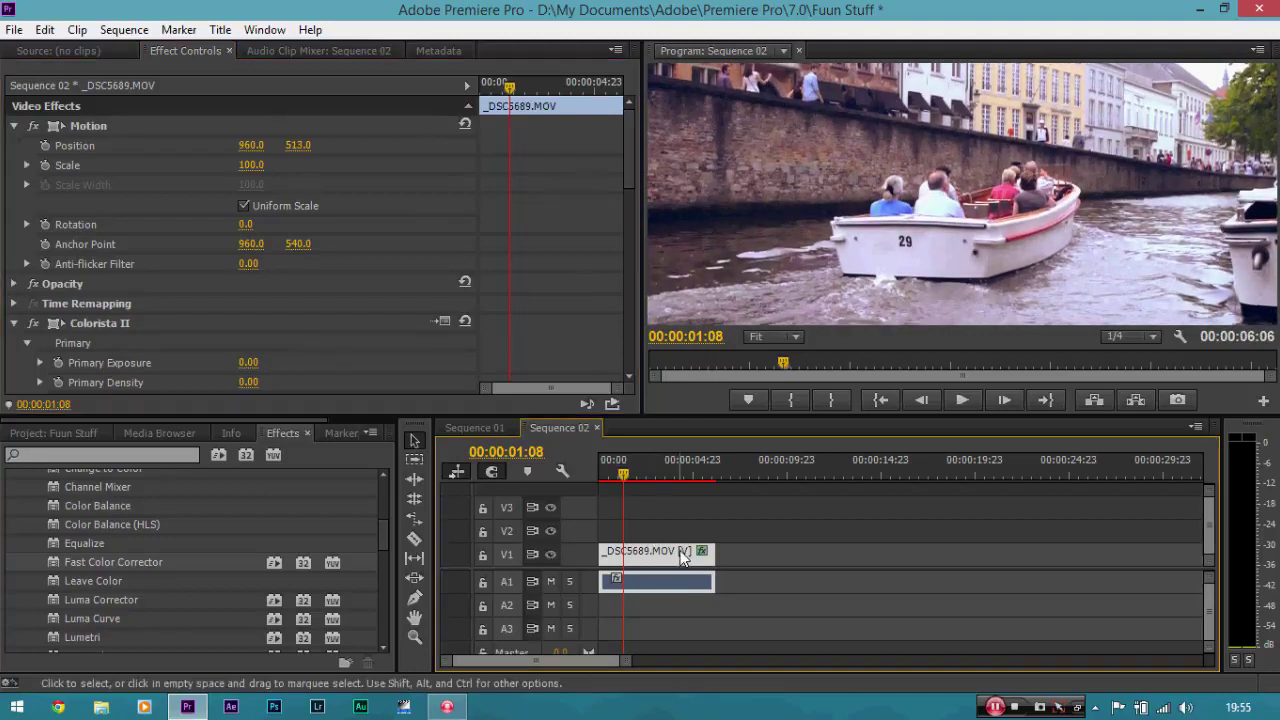
- Magnify the program preview to 150% and bring the number 29 on the boat's stern into view
{"action": "left_click", "coordinate": [791, 336]}
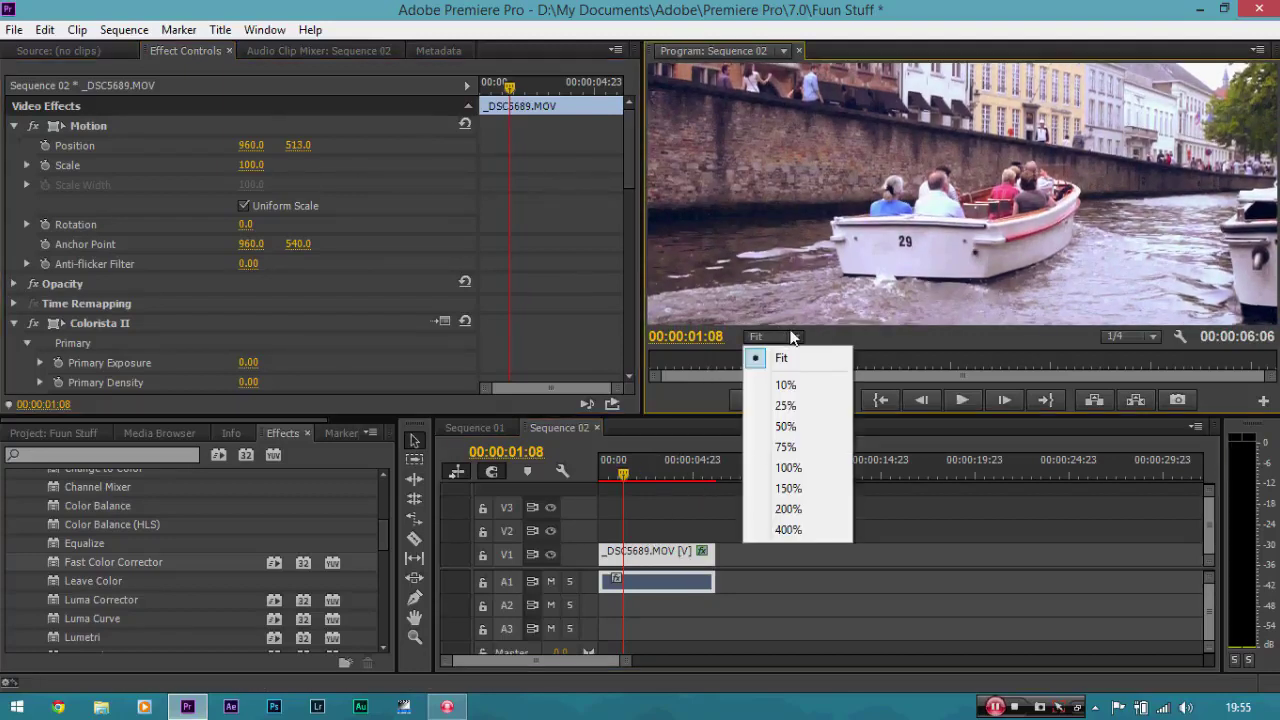
{"action": "left_click", "coordinate": [799, 487]}
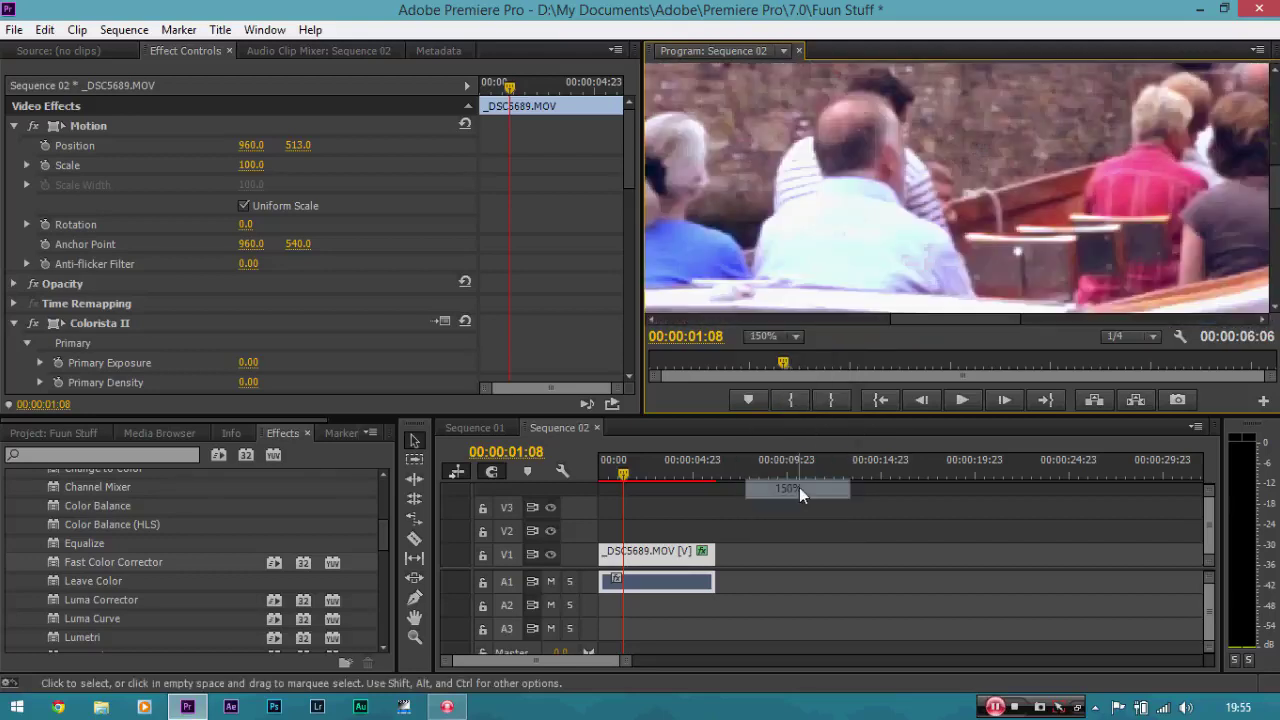
{"action": "key", "text": "h"}
{"action": "left_click_drag", "start_coordinate": [933, 241], "coordinate": [977, 197]}
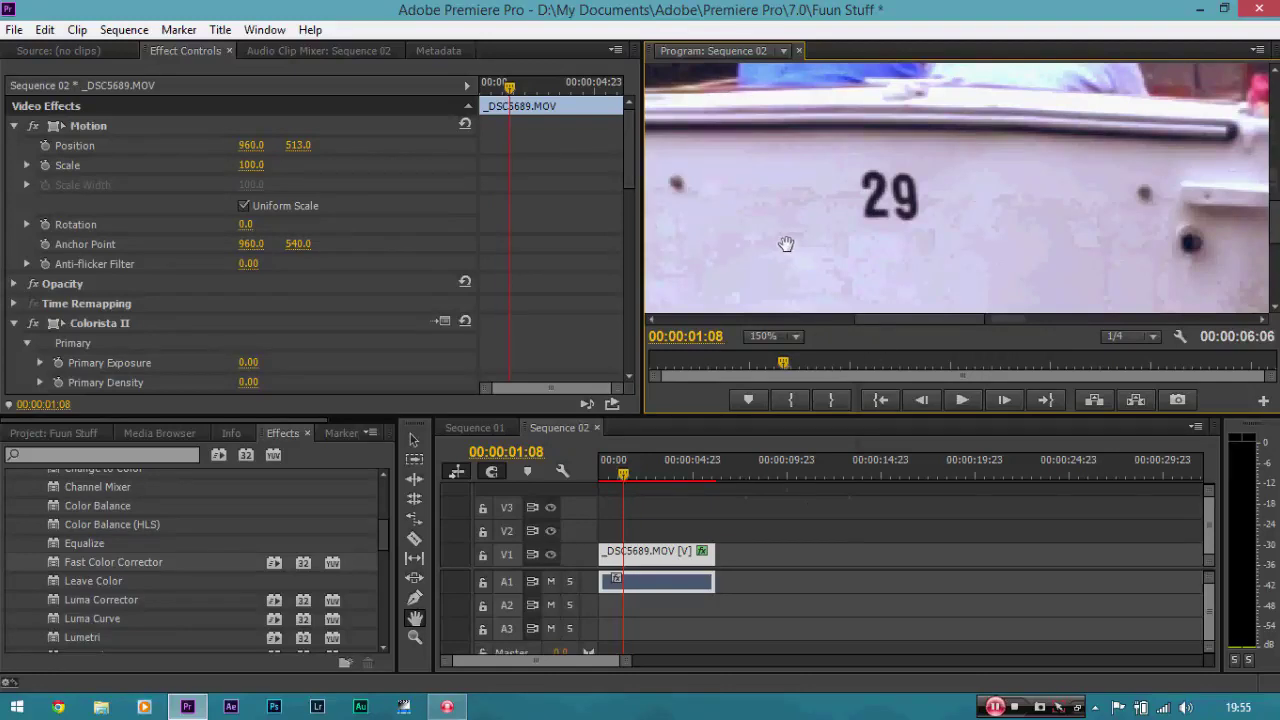
- Find the Sharpen video effect and apply it to the _DSC5689.MOV clip in Sequence 02
{"action": "left_click", "coordinate": [150, 455]}
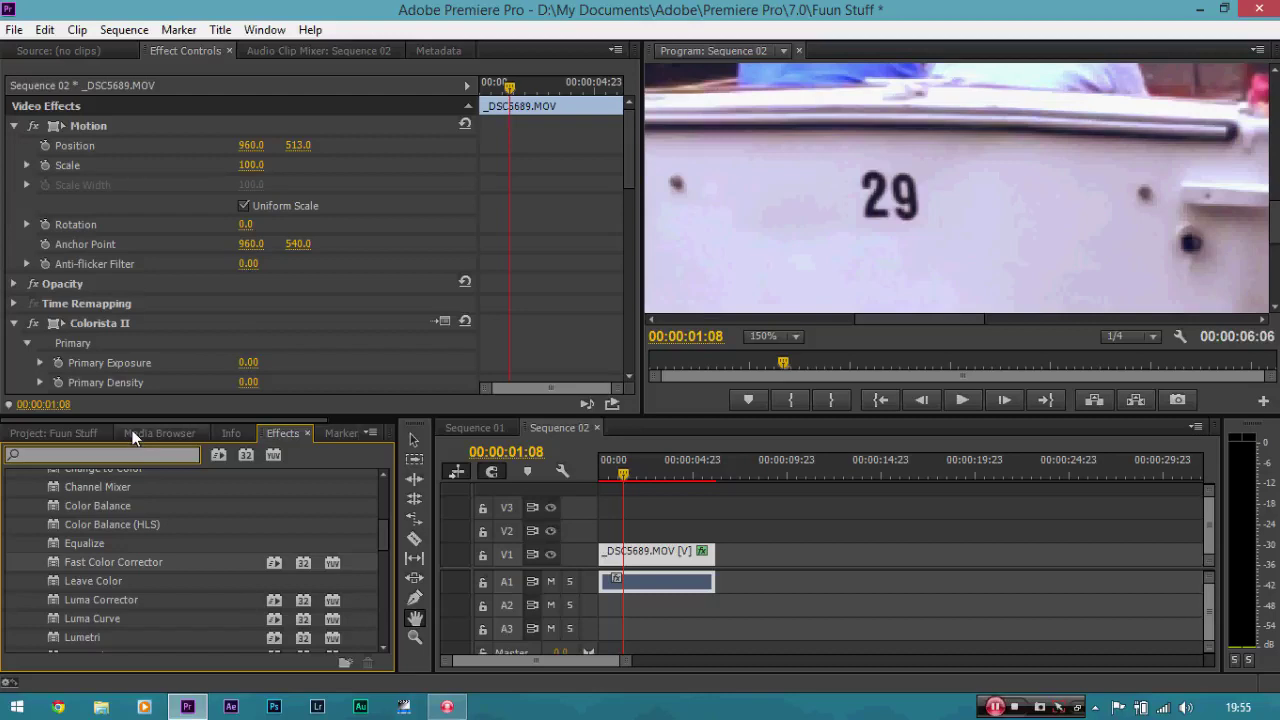
{"action": "type", "text": "s"}
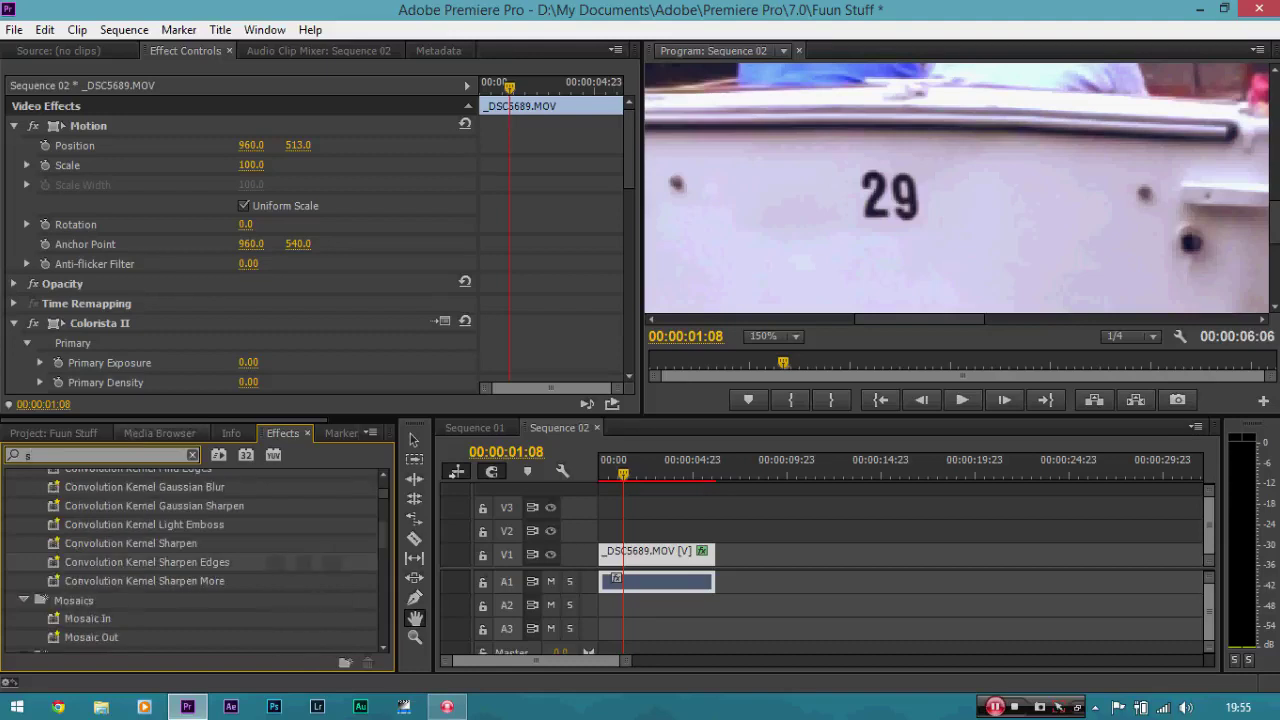
{"action": "type", "text": "har"}
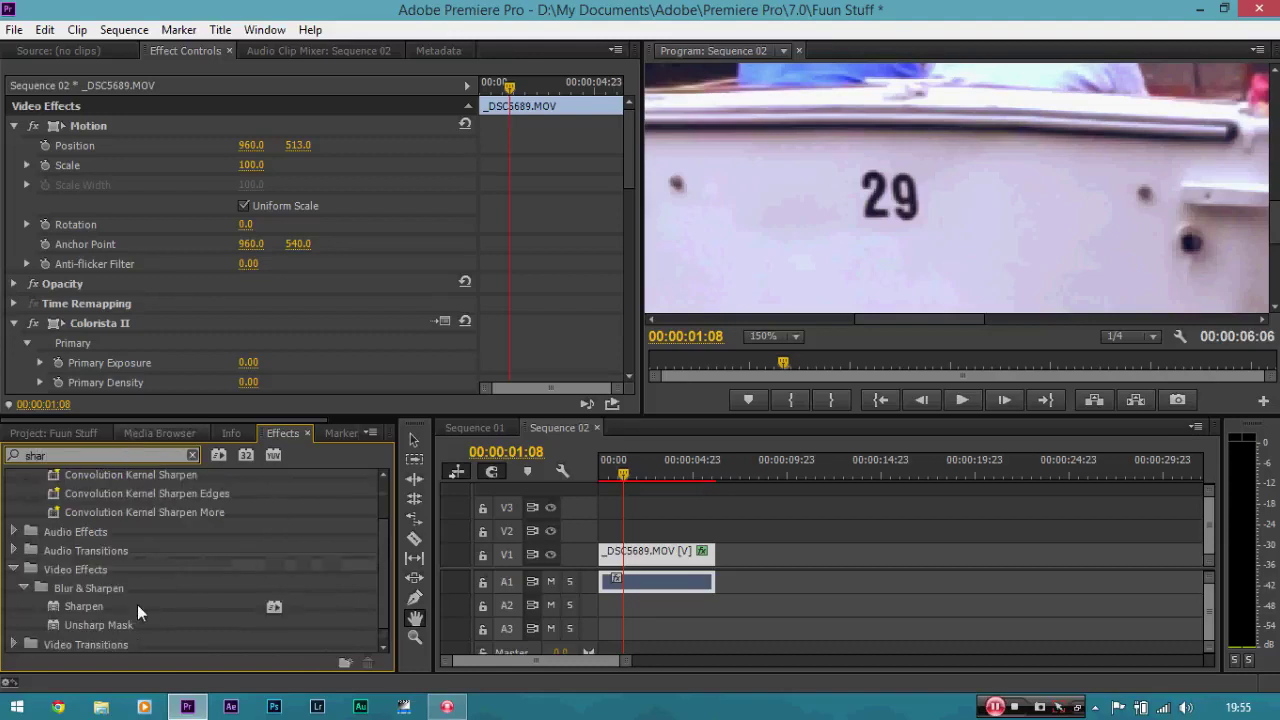
{"action": "left_click", "coordinate": [93, 604]}
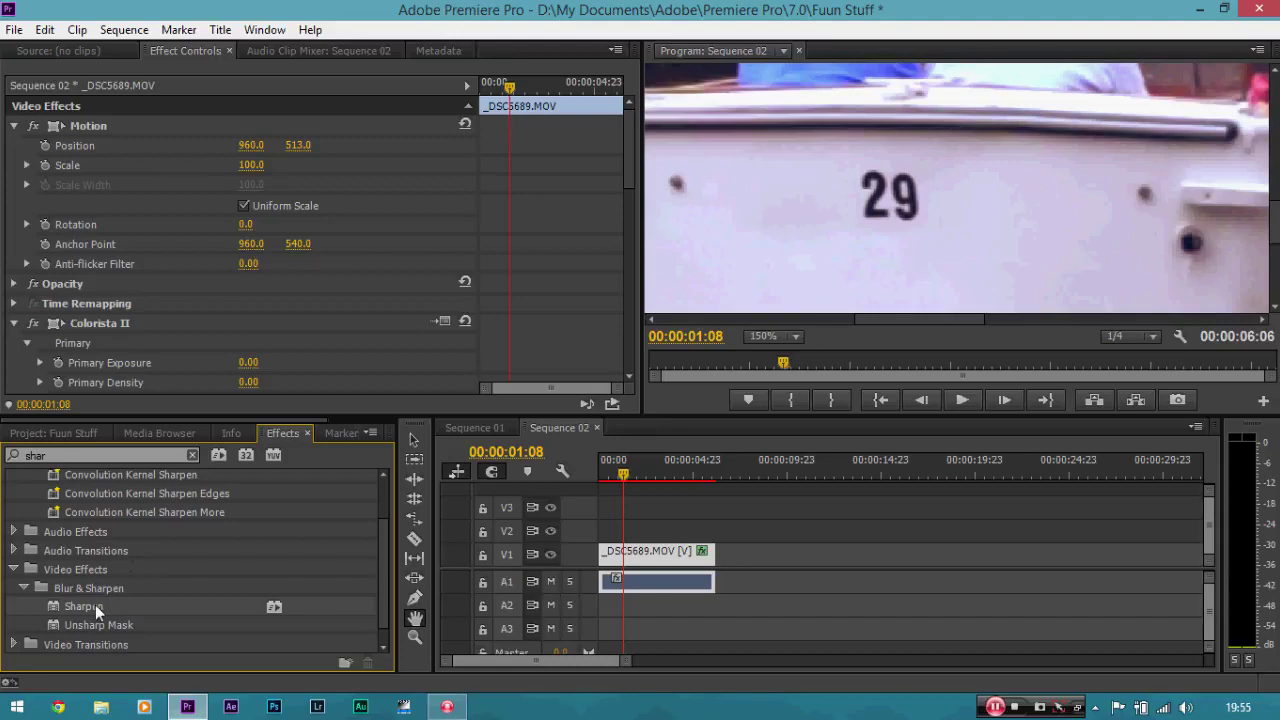
{"action": "left_click_drag", "start_coordinate": [95, 605], "coordinate": [630, 551]}
- Set the clip's Sharpen Amount to 20 and check the effect's influence on the picture
{"action": "left_click_drag", "start_coordinate": [629, 127], "coordinate": [620, 349]}
{"action": "left_click", "coordinate": [242, 304]}
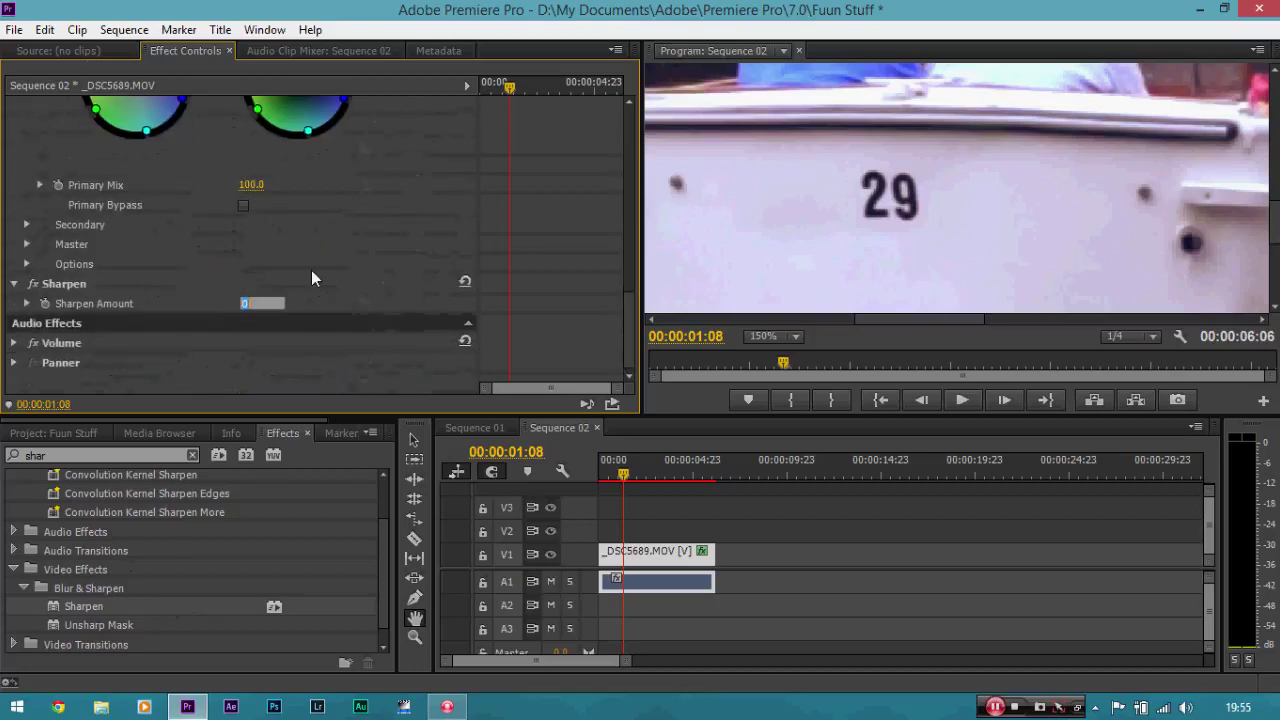
{"action": "left_click", "coordinate": [311, 277]}
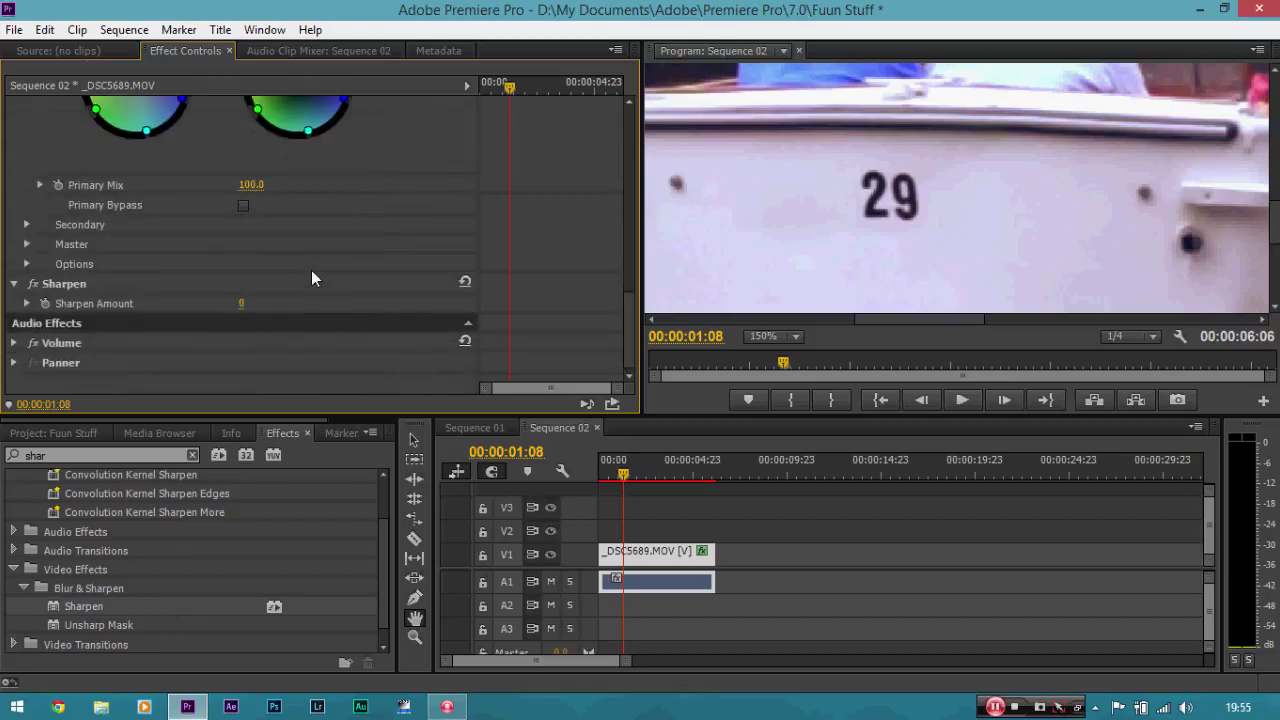
{"action": "left_click", "coordinate": [243, 305]}
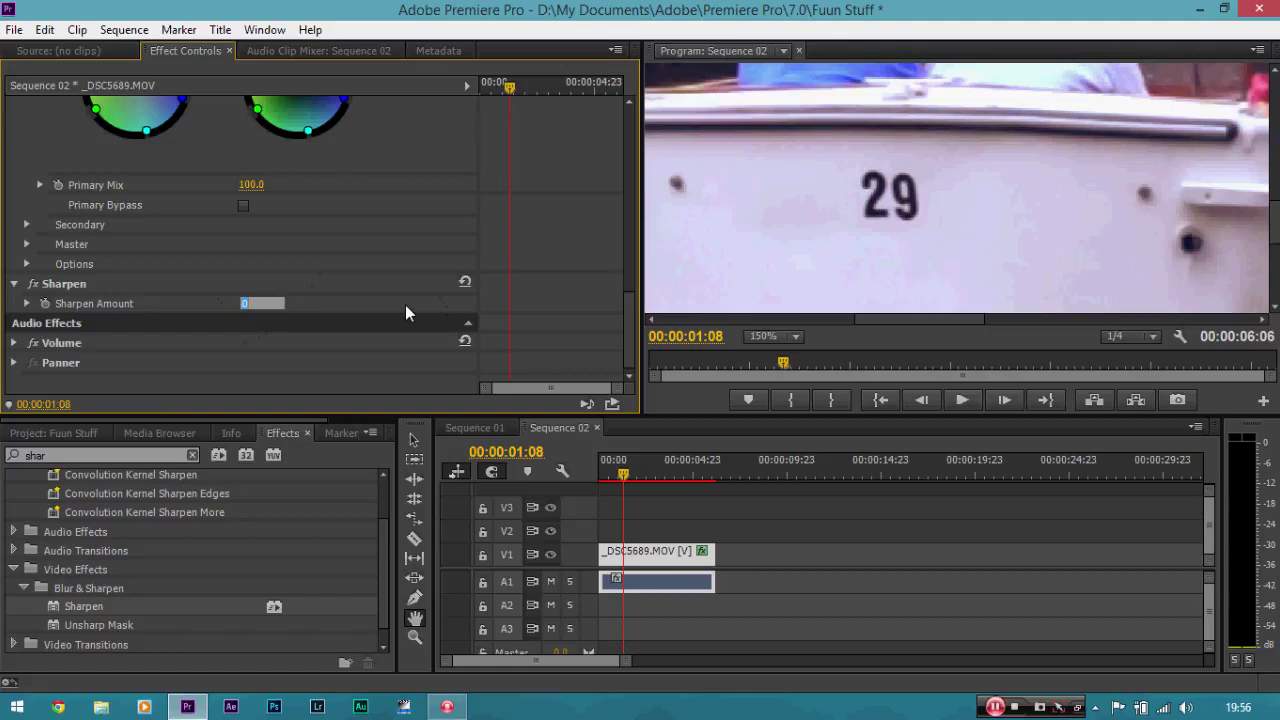
{"action": "type", "text": "20"}
{"action": "key", "text": "Return"}
{"action": "left_click", "coordinate": [38, 285]}
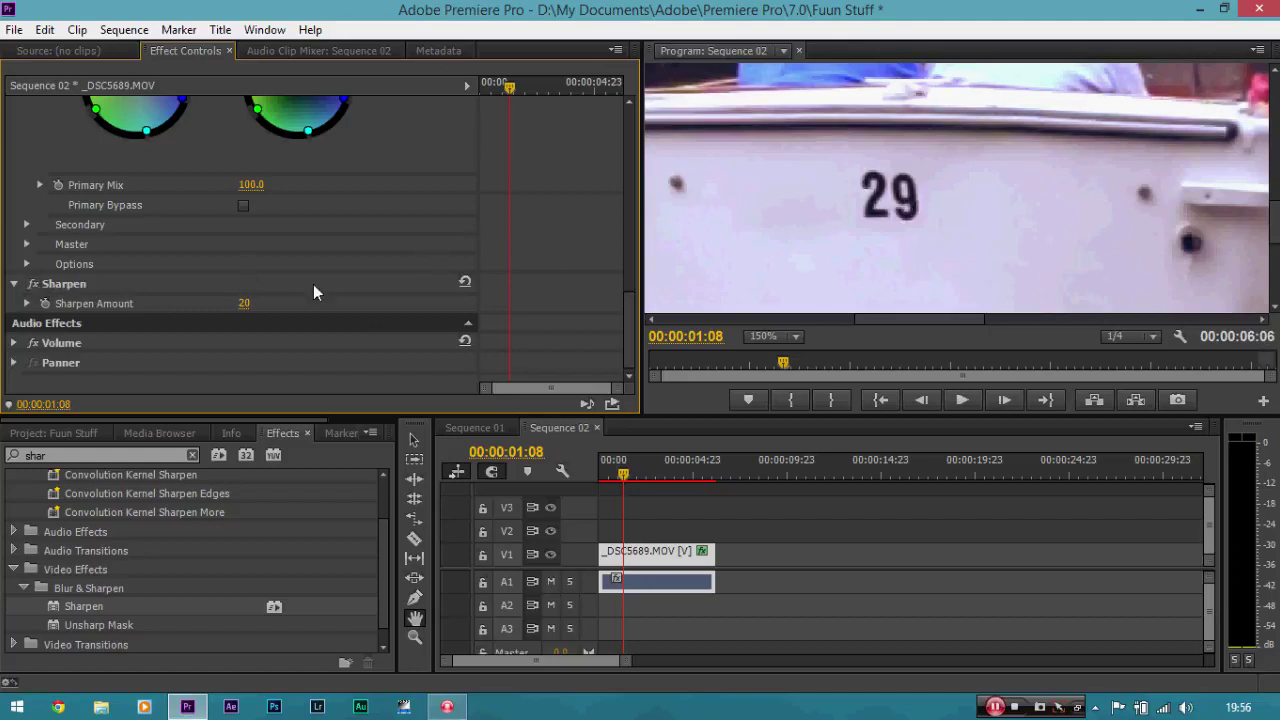
- Compare the clip with and without the Colorista II grade, ending with the effect enabled
{"action": "left_click_drag", "start_coordinate": [626, 320], "coordinate": [634, 240]}
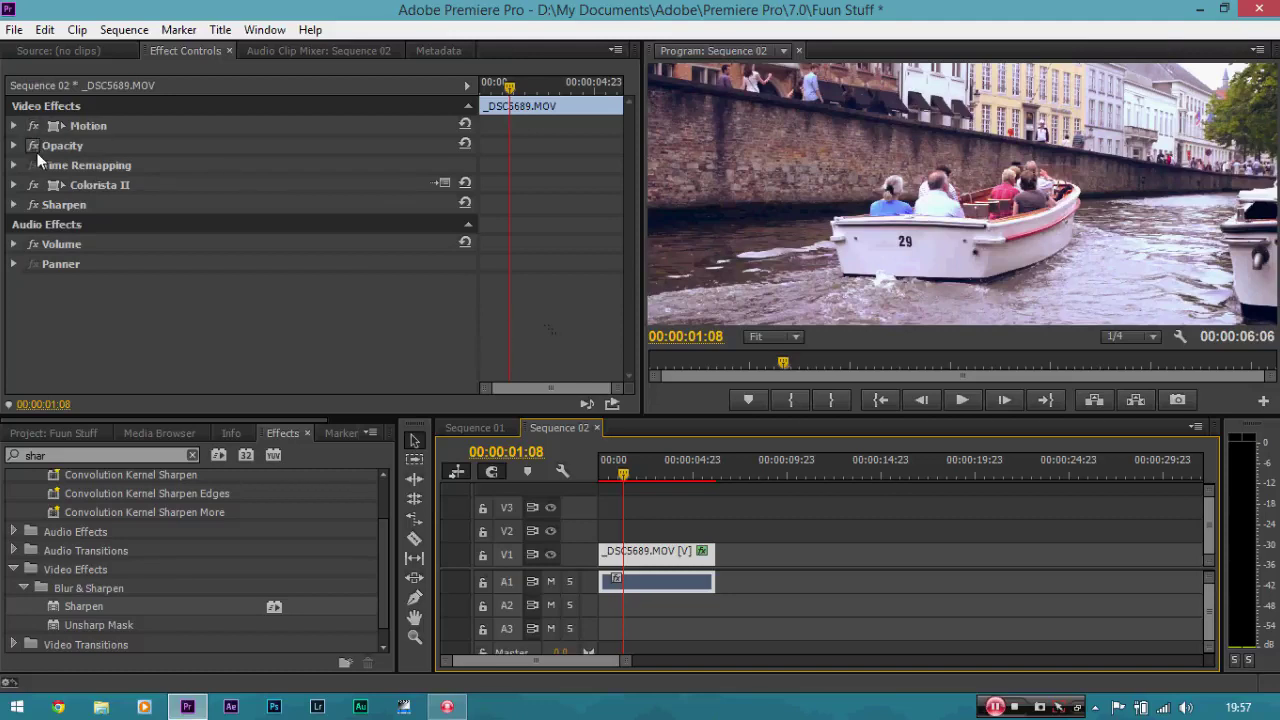
{"action": "left_click", "coordinate": [35, 188]}
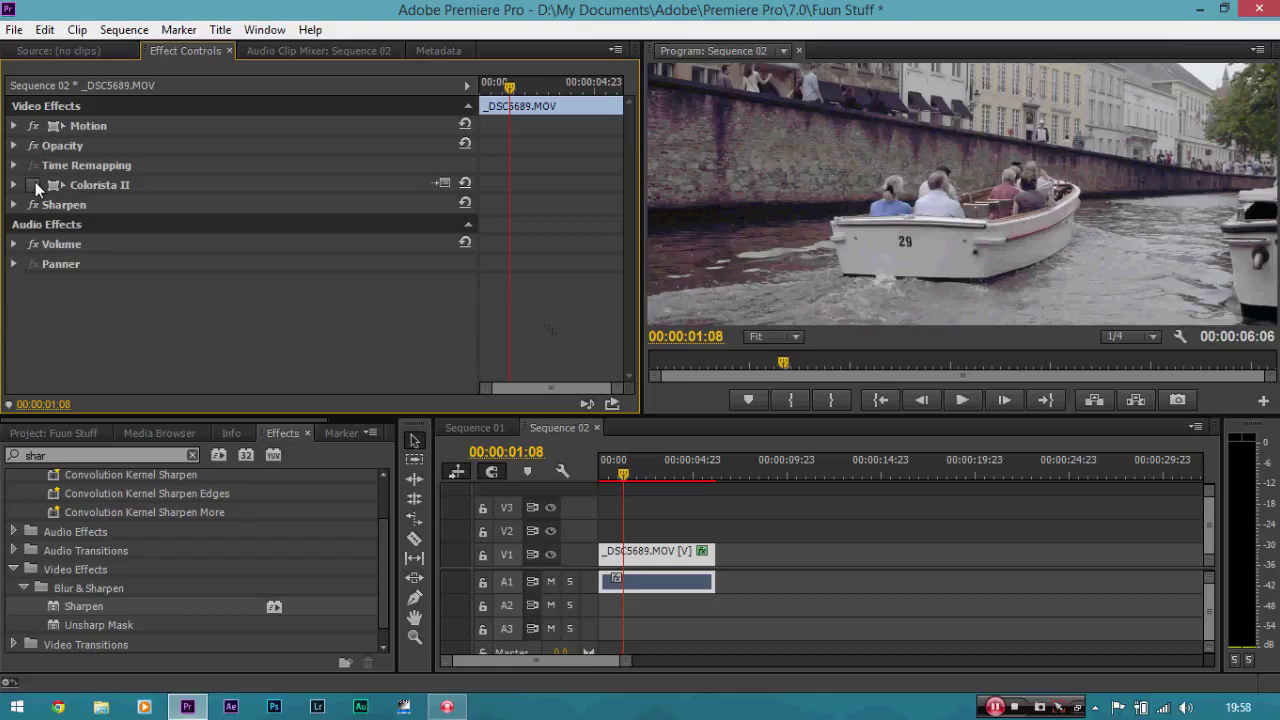
{"action": "left_click", "coordinate": [34, 185]}
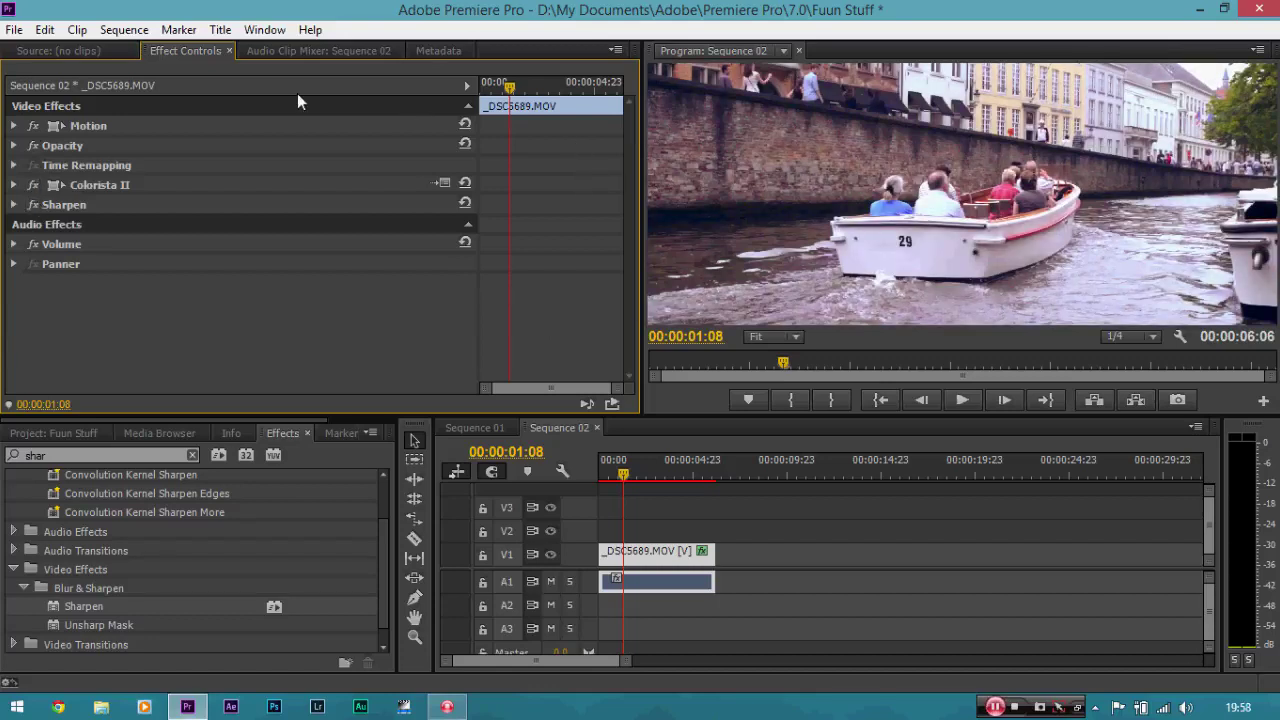
- Start a media export of Sequence 02 and choose H.264 as the format
{"action": "left_click", "coordinate": [8, 31]}
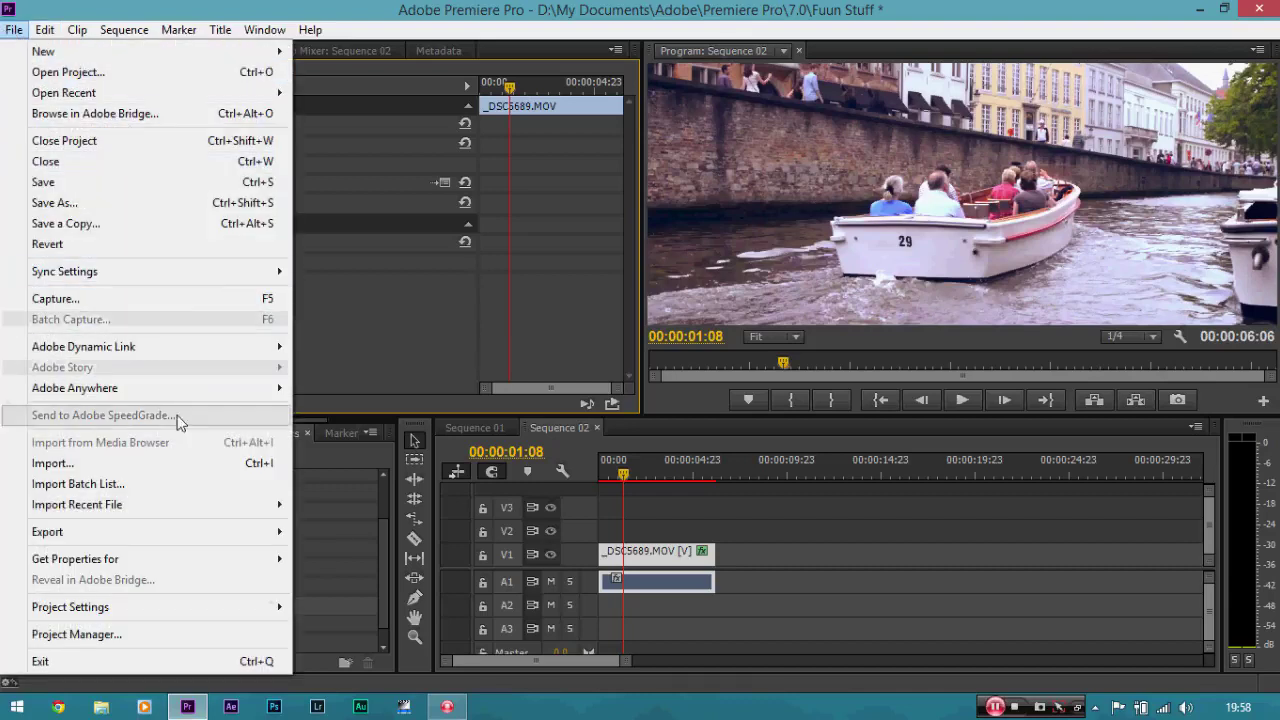
{"action": "mouse_move", "coordinate": [138, 537]}
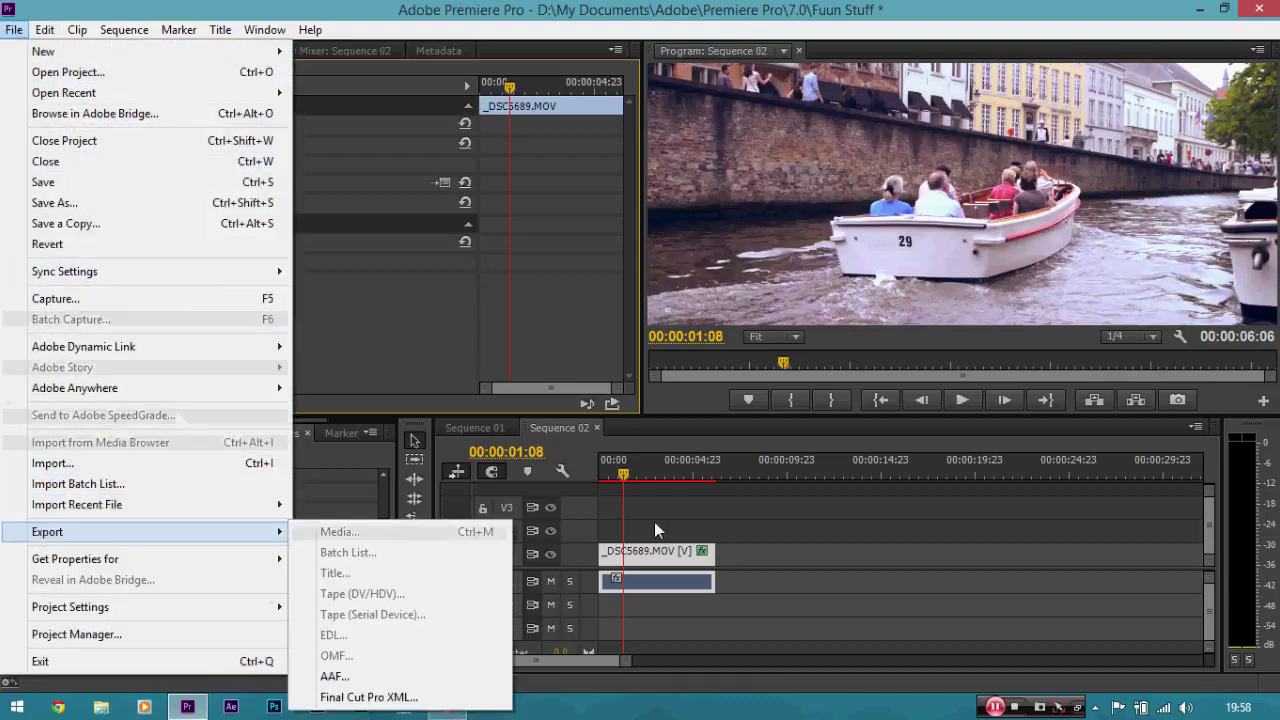
{"action": "left_click", "coordinate": [639, 556]}
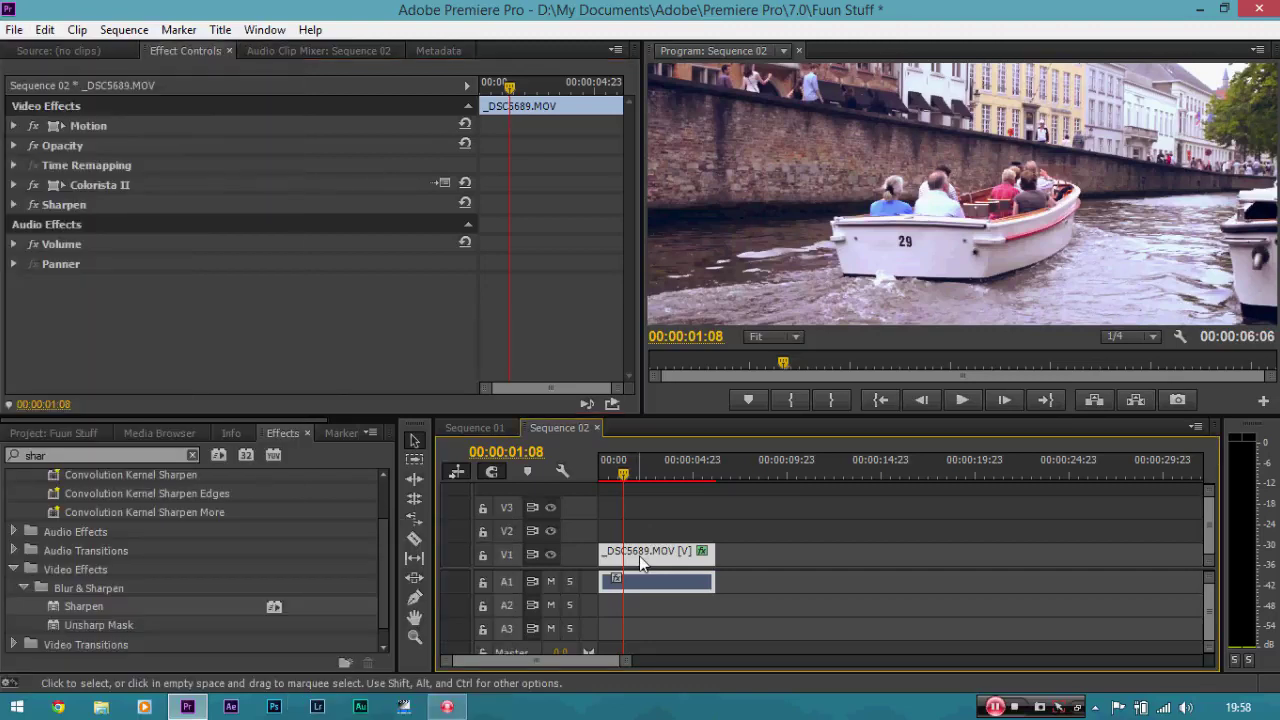
{"action": "left_click", "coordinate": [14, 29]}
{"action": "mouse_move", "coordinate": [178, 538]}
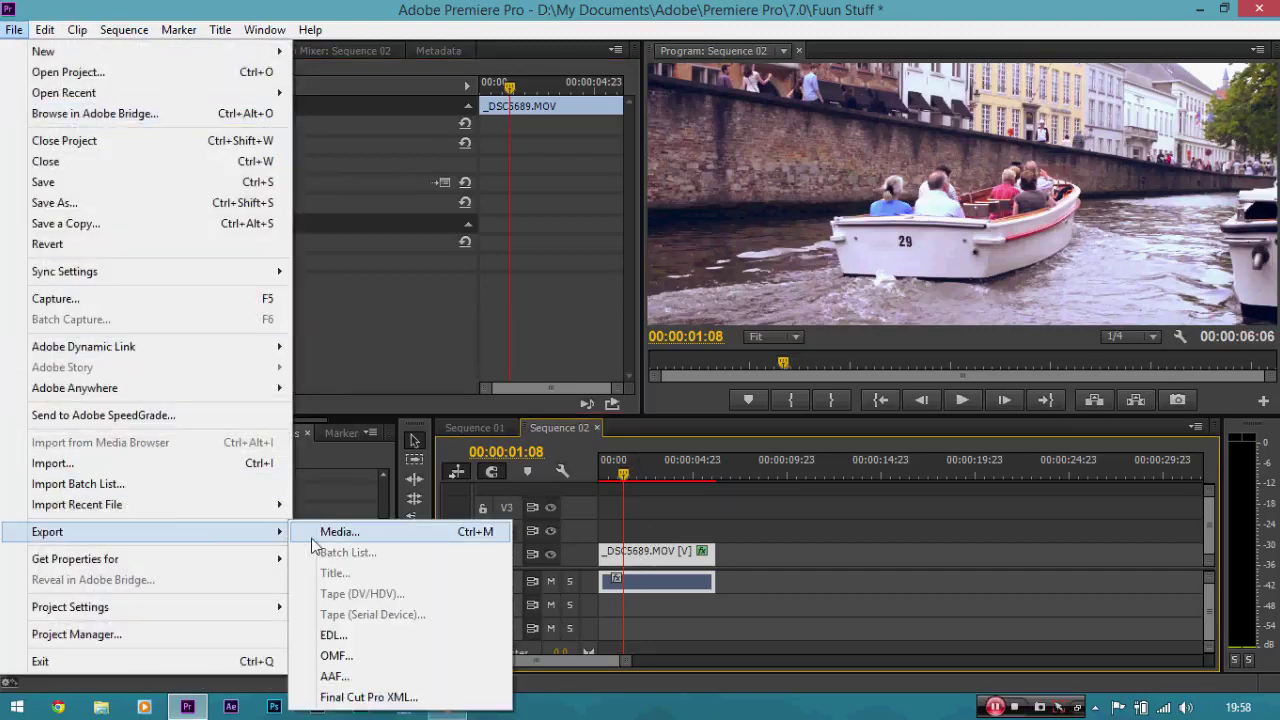
{"action": "left_click", "coordinate": [306, 538]}
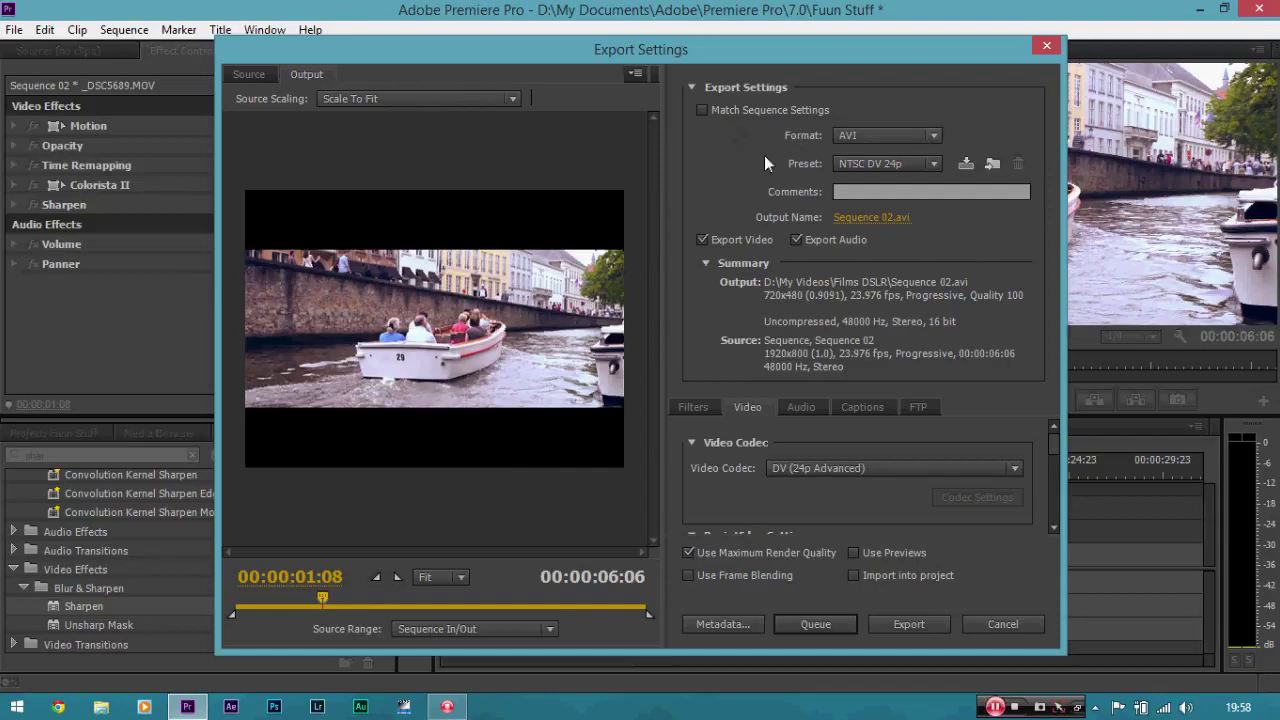
{"action": "left_click", "coordinate": [887, 140]}
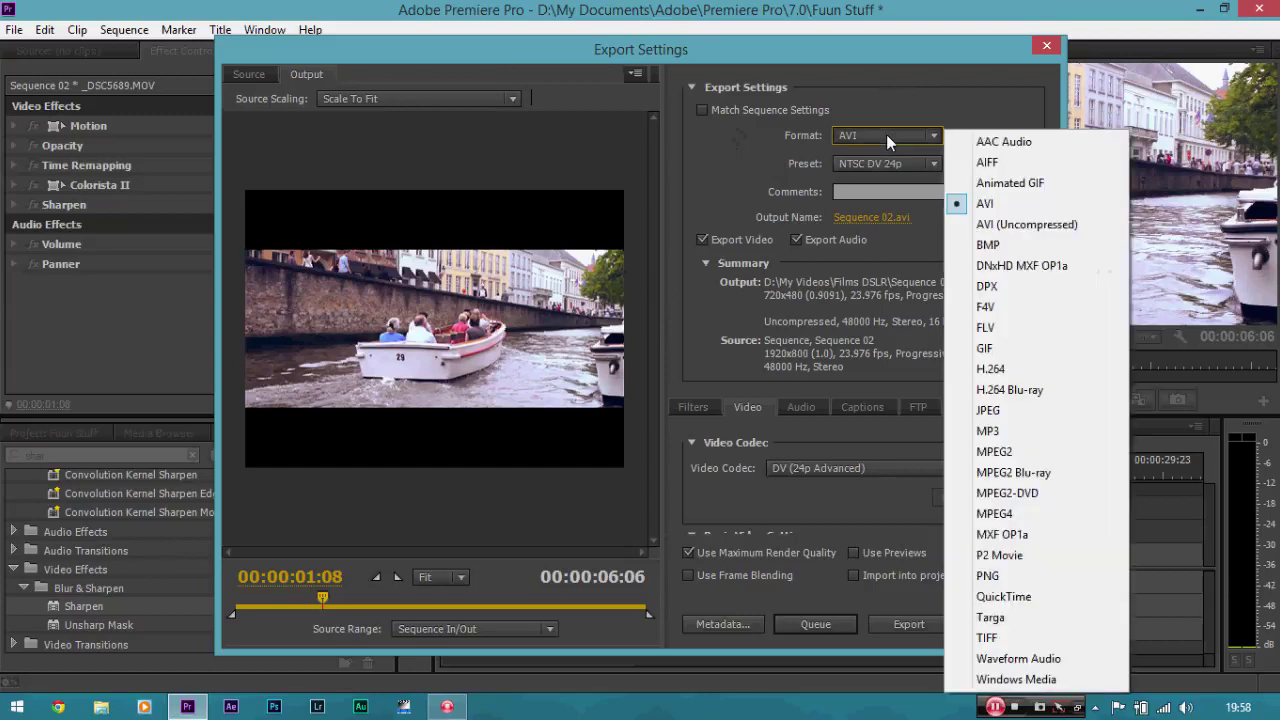
{"action": "left_click", "coordinate": [981, 369]}
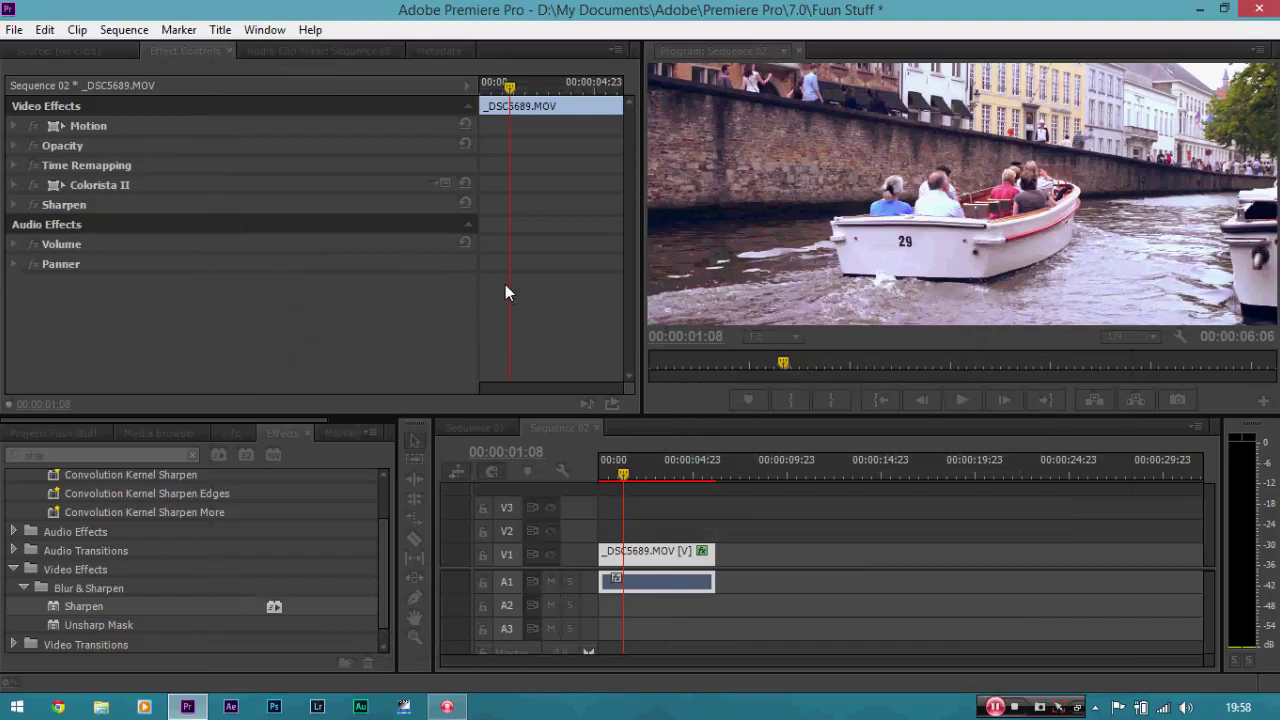
- Reopen the media export settings for Sequence 02, keeping H.264 and selecting the Match Source - High bitrate preset
{"action": "key", "text": "ctrl+m"}
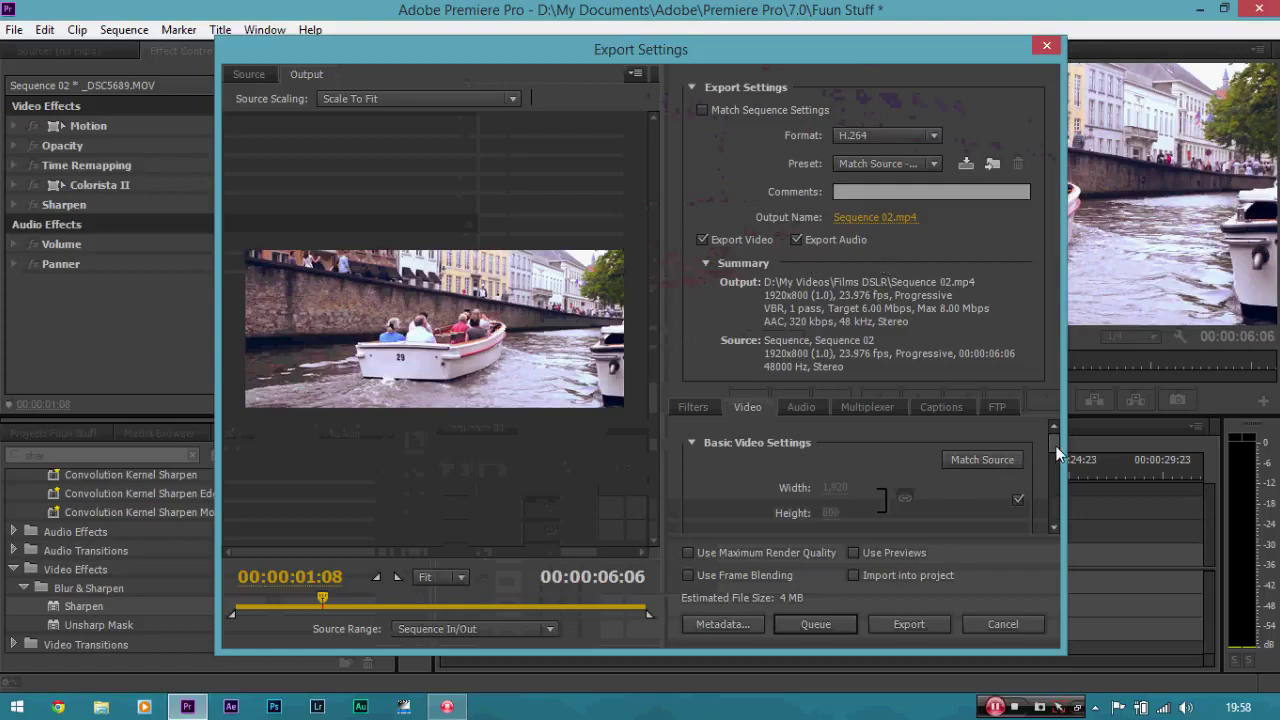
{"action": "left_click", "coordinate": [910, 143]}
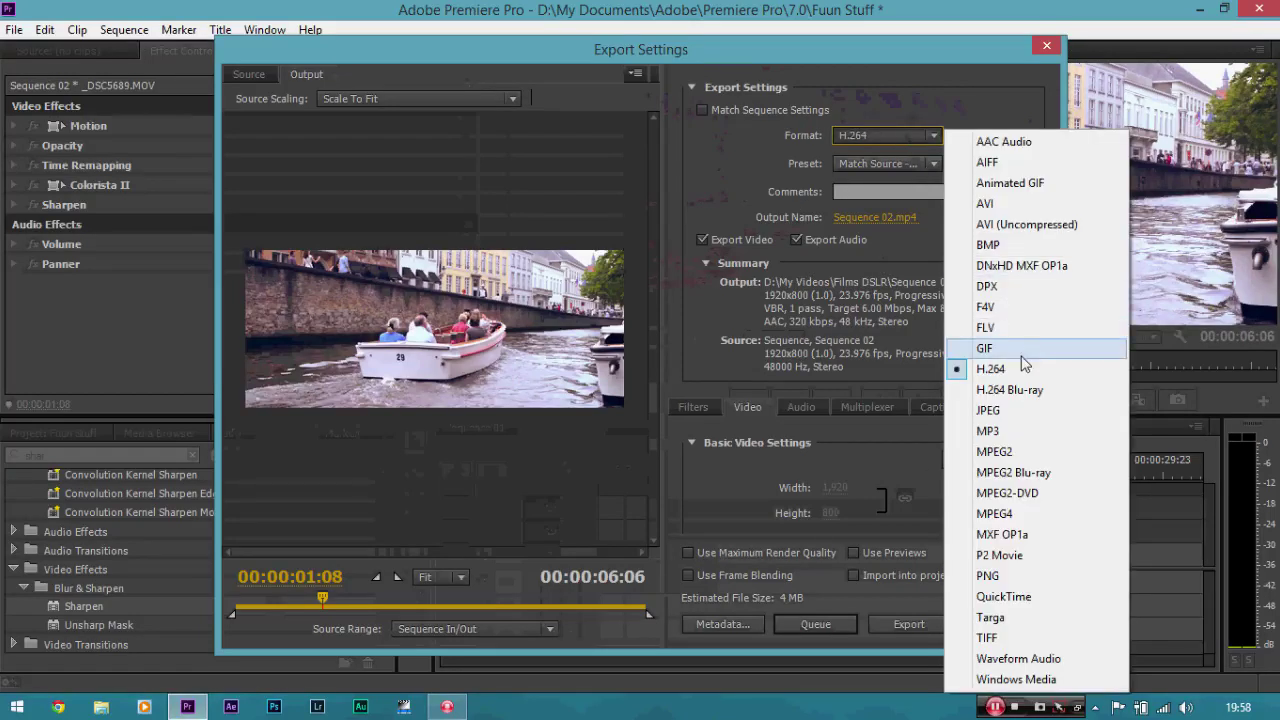
{"action": "left_click", "coordinate": [895, 163]}
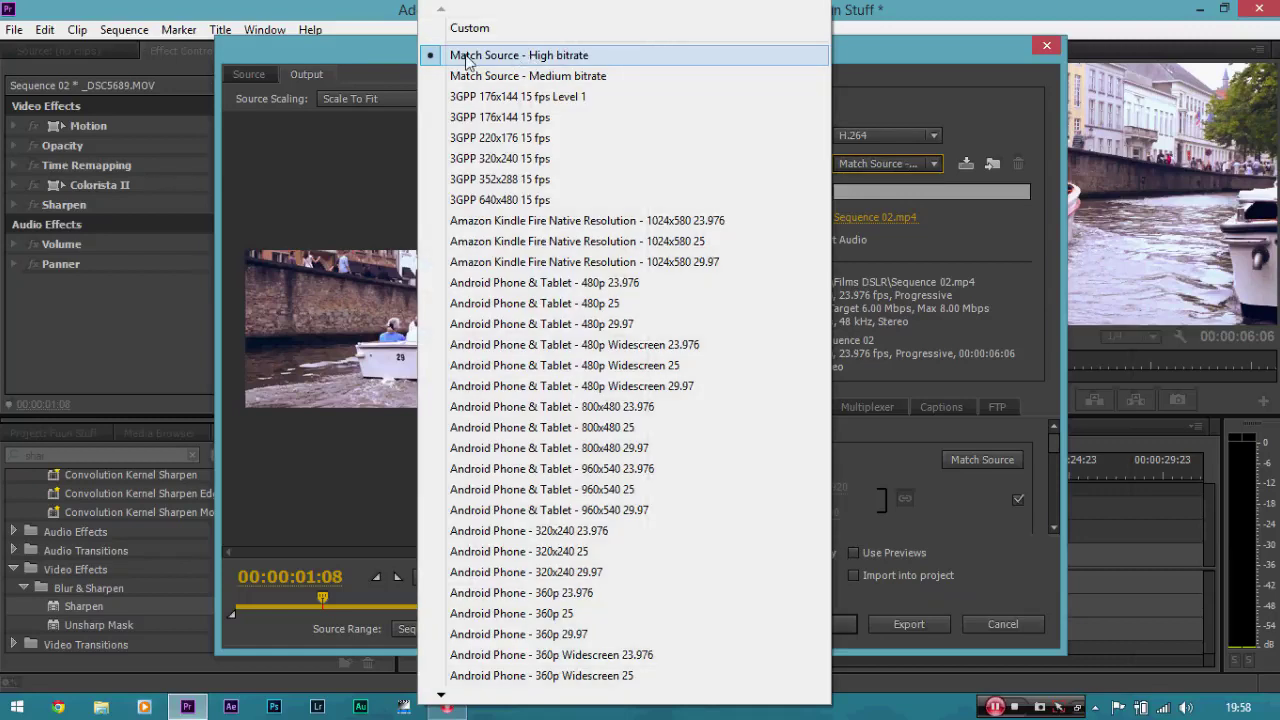
{"action": "left_click", "coordinate": [542, 62]}
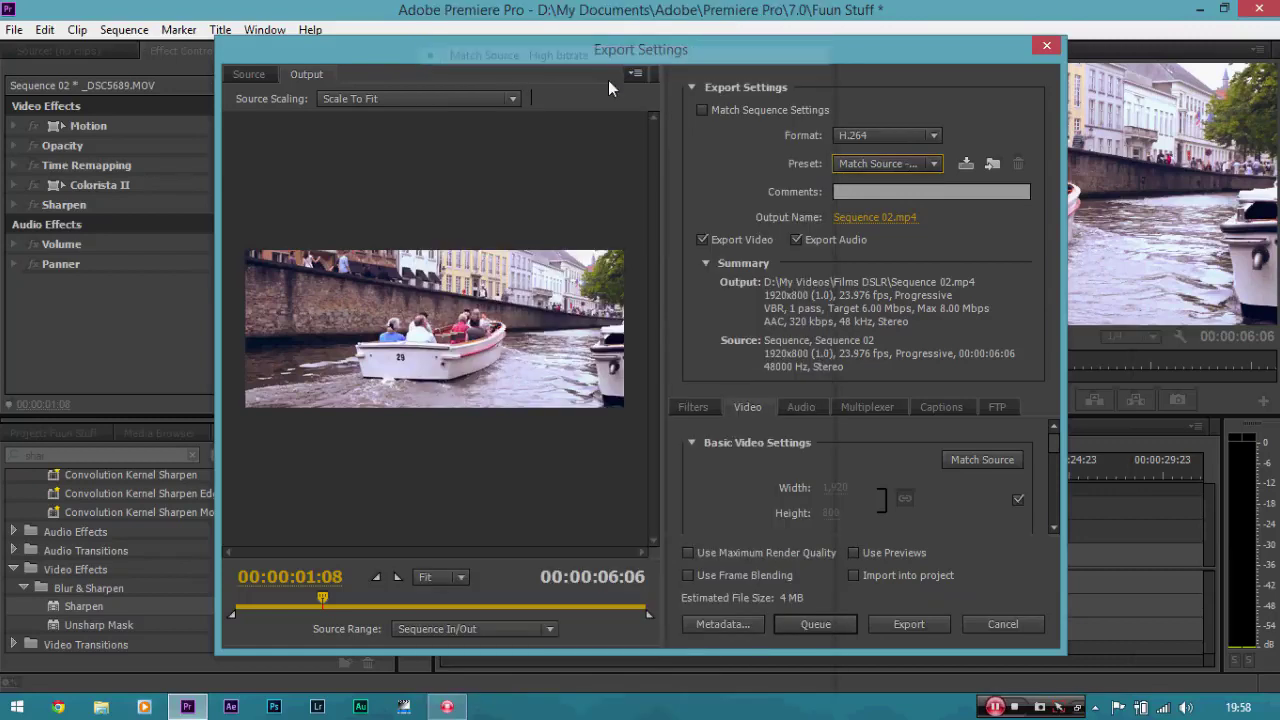
- Review the export's video settings from the basic settings down to the bitrate settings
{"action": "mouse_move", "coordinate": [1058, 447]}
{"action": "left_mouse_down"}
{"action": "mouse_move", "coordinate": [1062, 505]}
{"action": "mouse_move", "coordinate": [1055, 446]}
{"action": "left_mouse_up"}
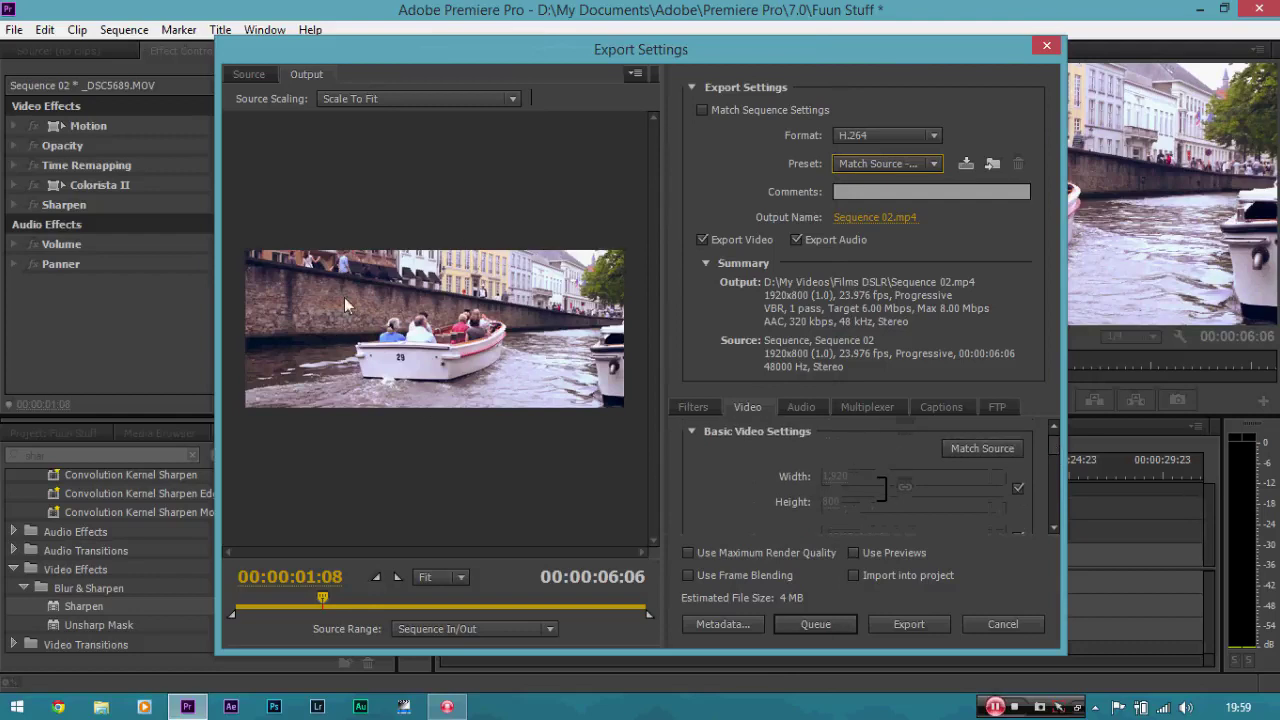
{"action": "left_click_drag", "start_coordinate": [1055, 447], "coordinate": [1062, 480]}
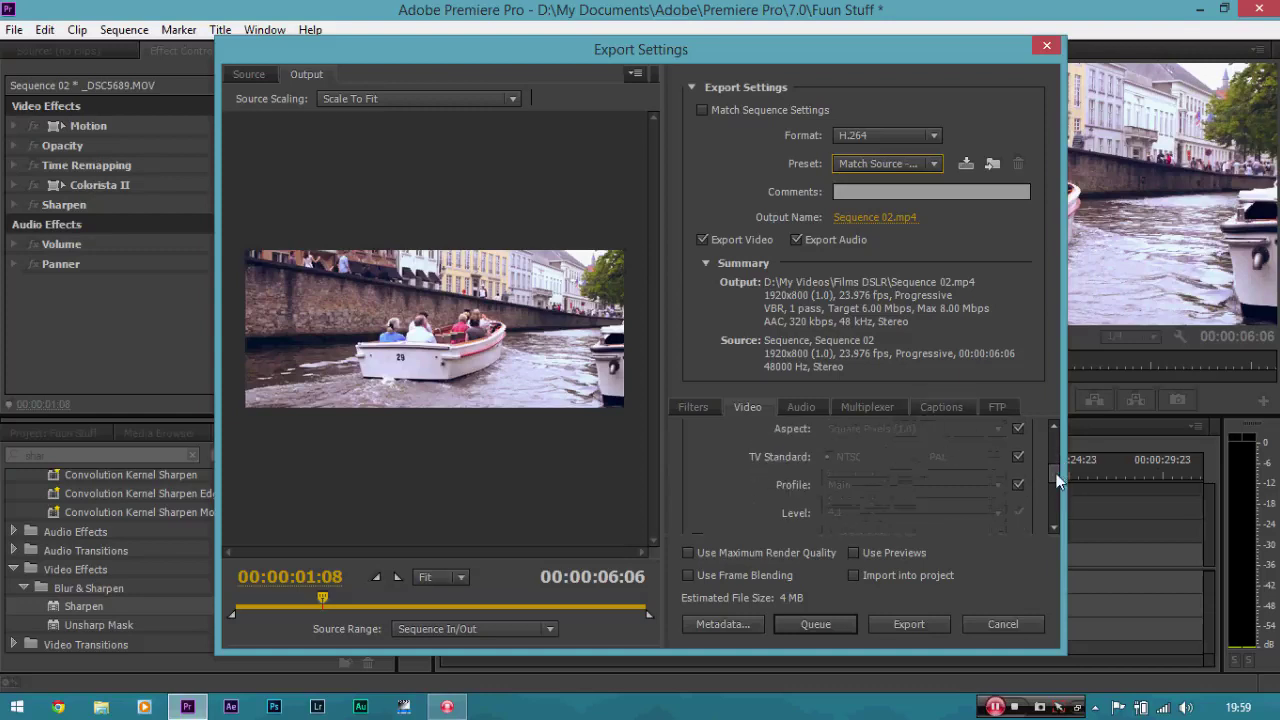
{"action": "scroll", "coordinate": [1055, 479], "scroll_direction": "down", "scroll_amount": 2}
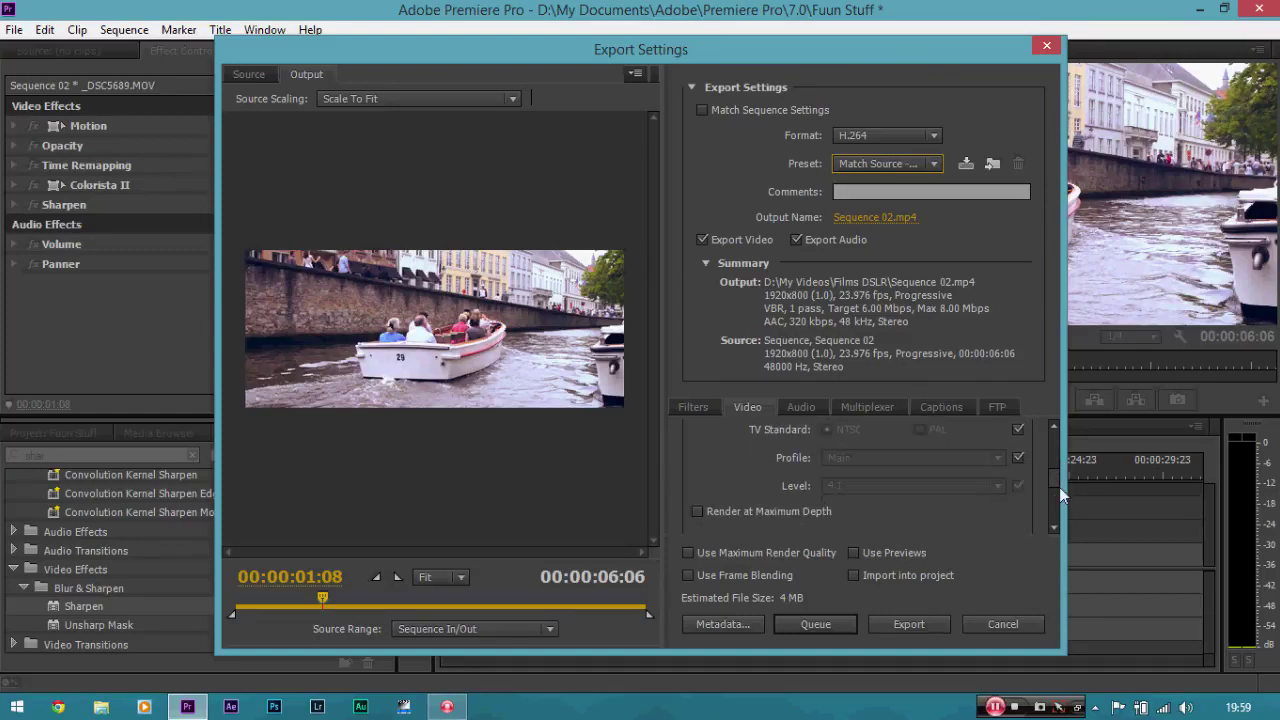
{"action": "scroll", "coordinate": [1055, 500], "scroll_direction": "down", "scroll_amount": 4}
{"action": "scroll", "coordinate": [1055, 500], "scroll_direction": "down", "scroll_amount": 2}
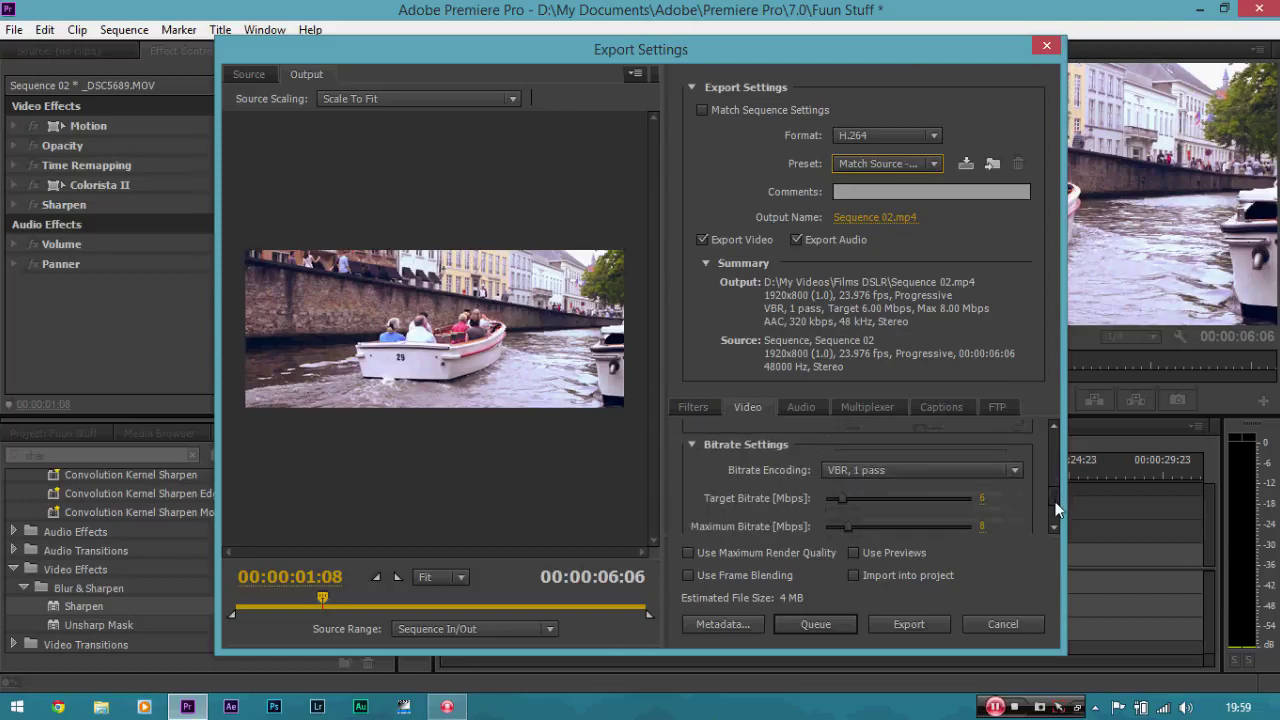
{"action": "scroll", "coordinate": [1057, 505], "scroll_direction": "up", "scroll_amount": 4}
{"action": "scroll", "coordinate": [1058, 507], "scroll_direction": "down", "scroll_amount": 3}
{"action": "scroll", "coordinate": [1058, 507], "scroll_direction": "down", "scroll_amount": 3}
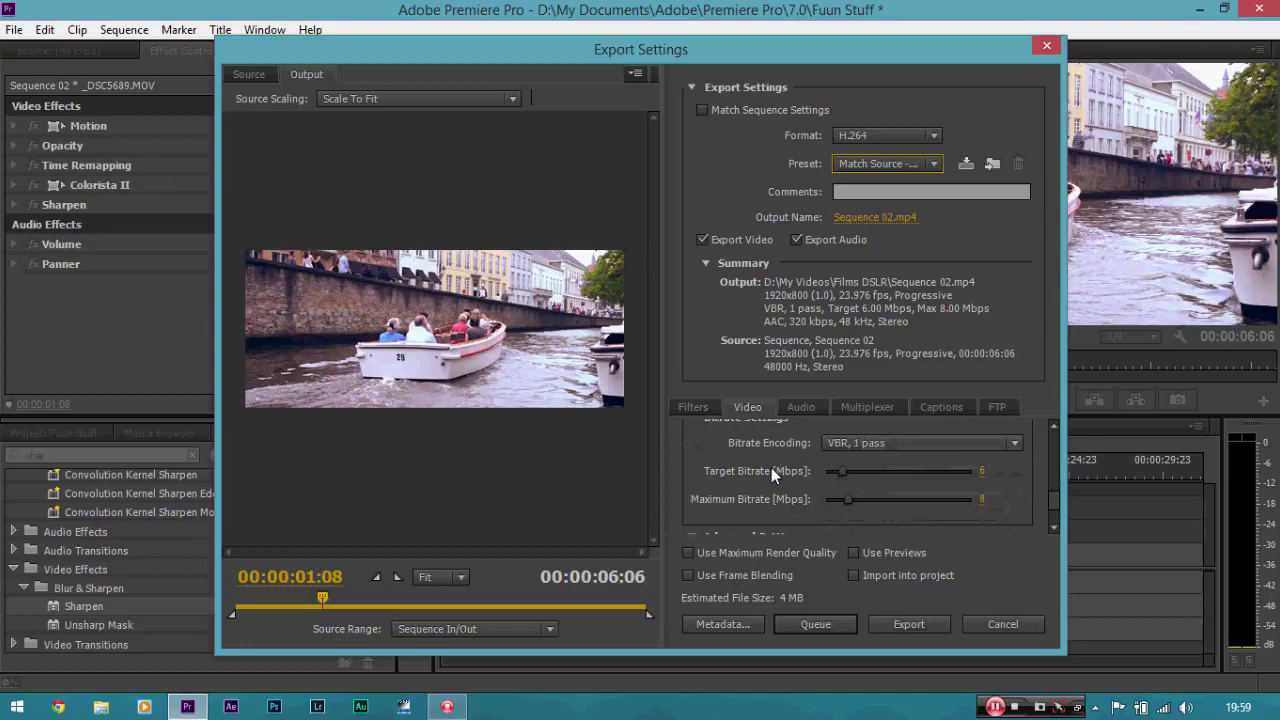
- Set the export's target bitrate to 20 Mbps
{"action": "left_click", "coordinate": [981, 470]}
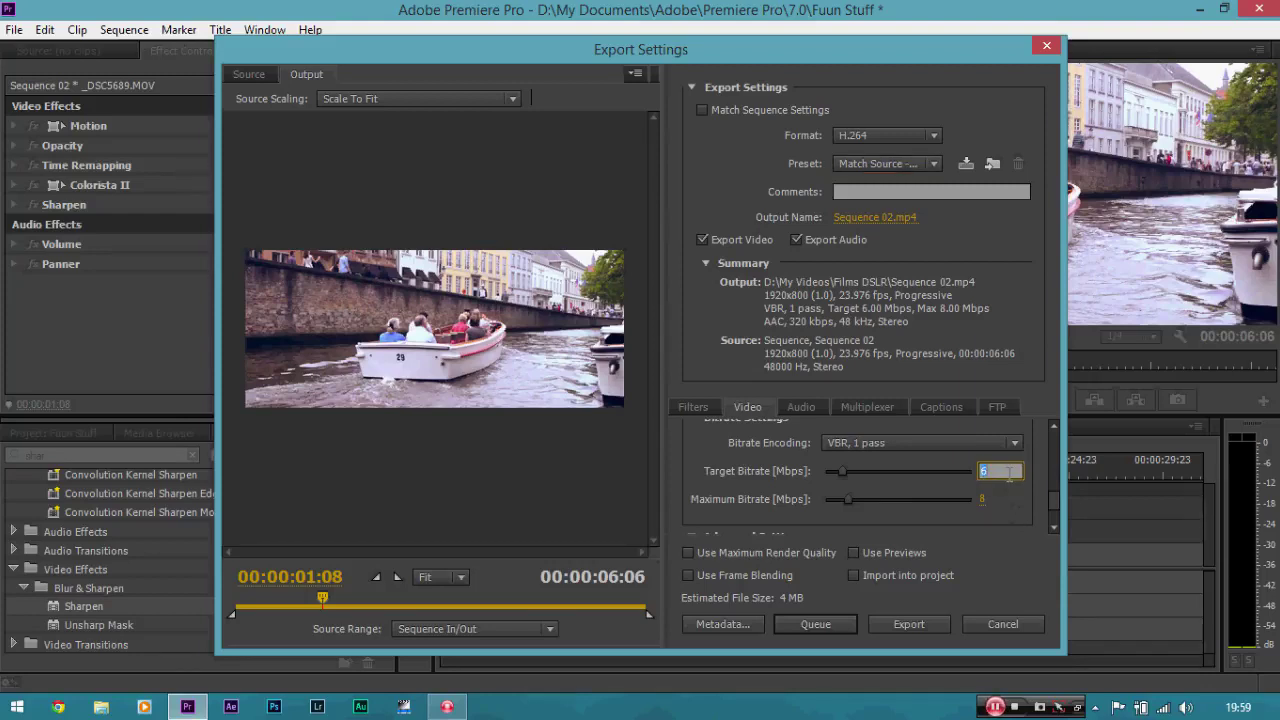
{"action": "type", "text": "20"}
{"action": "key", "text": "Return"}
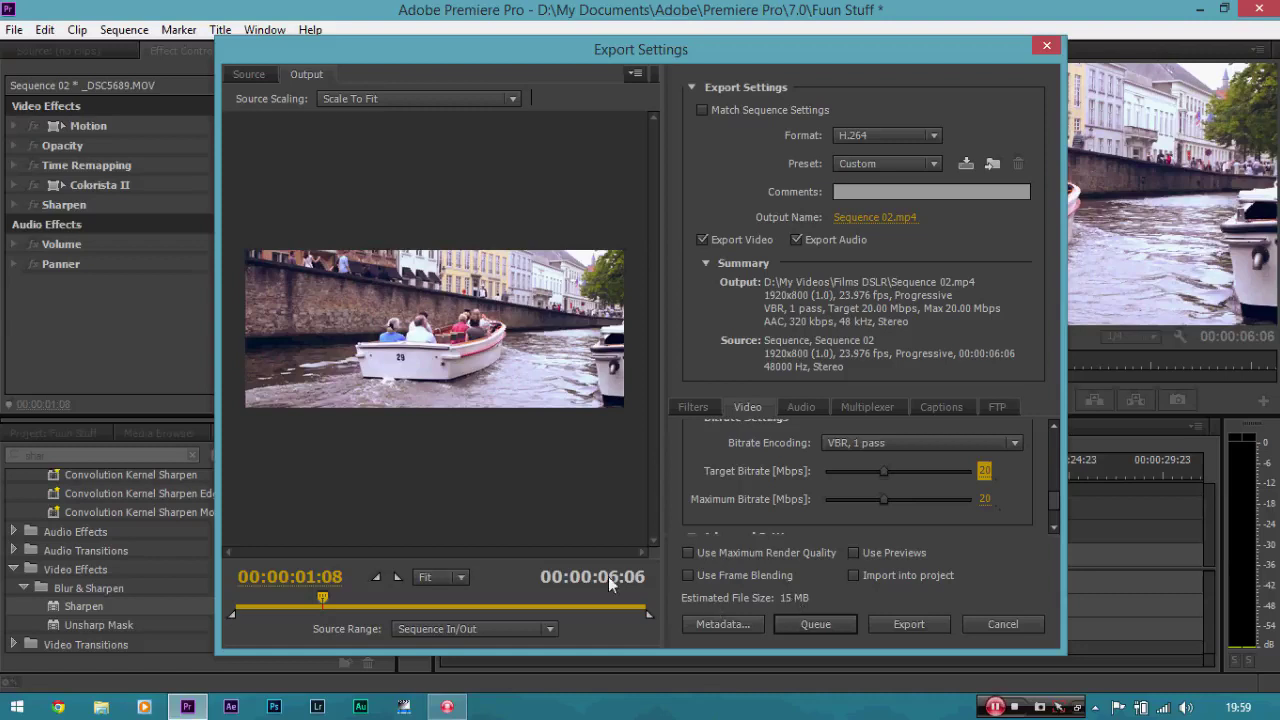
- Set both the target bitrate and the maximum bitrate of the export to 5 Mbps
{"action": "left_click", "coordinate": [984, 470]}
{"action": "type", "text": "5"}
{"action": "key", "text": "Return"}
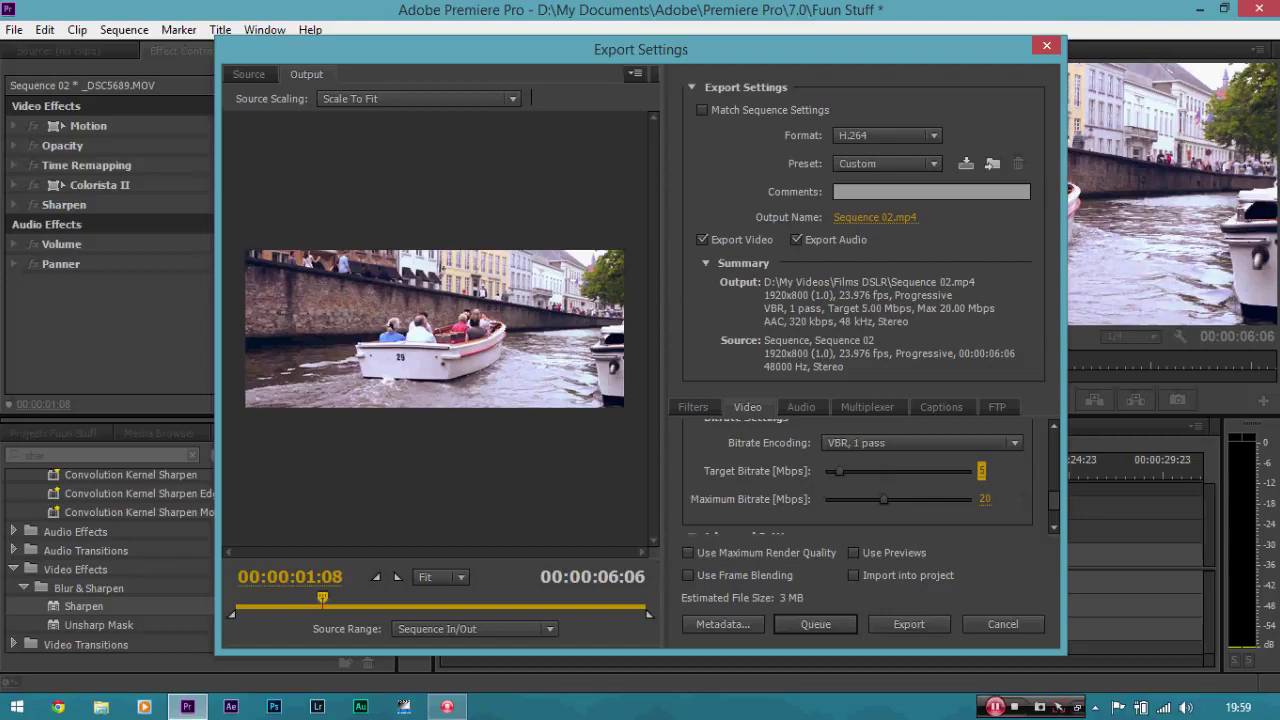
{"action": "left_click", "coordinate": [982, 499]}
{"action": "type", "text": "5"}
{"action": "key", "text": "Return"}
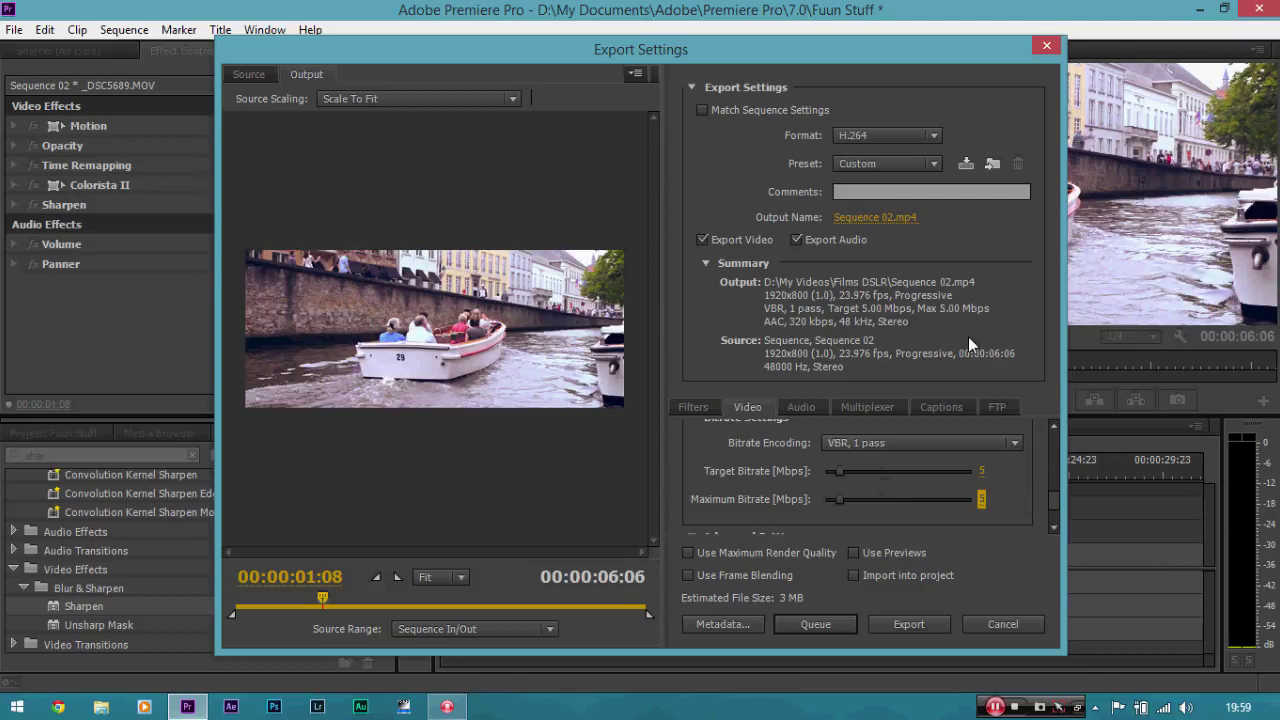